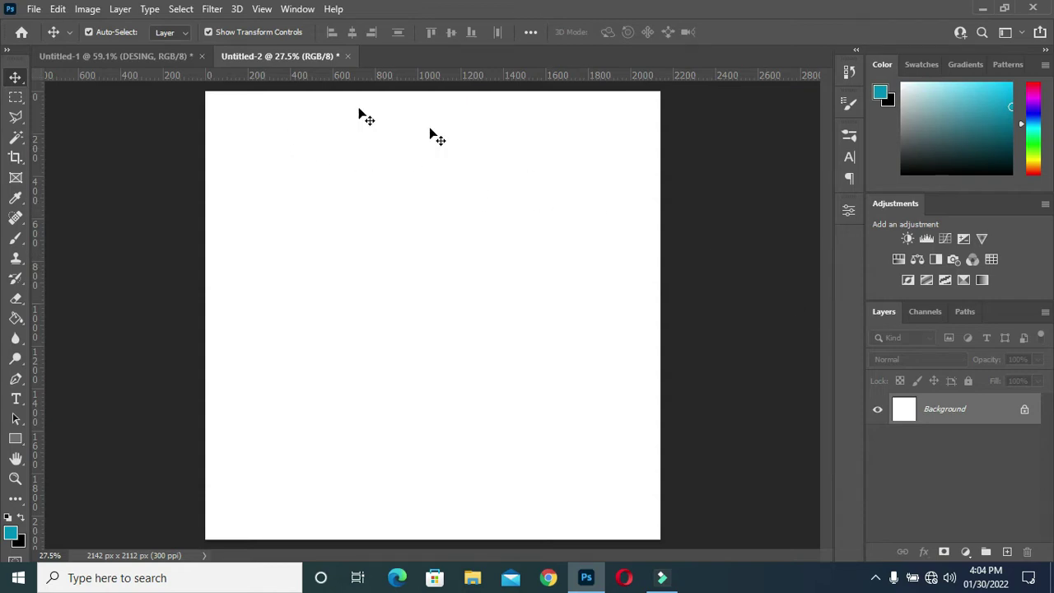
{"action": "left_click", "coordinate": [35, 8]}
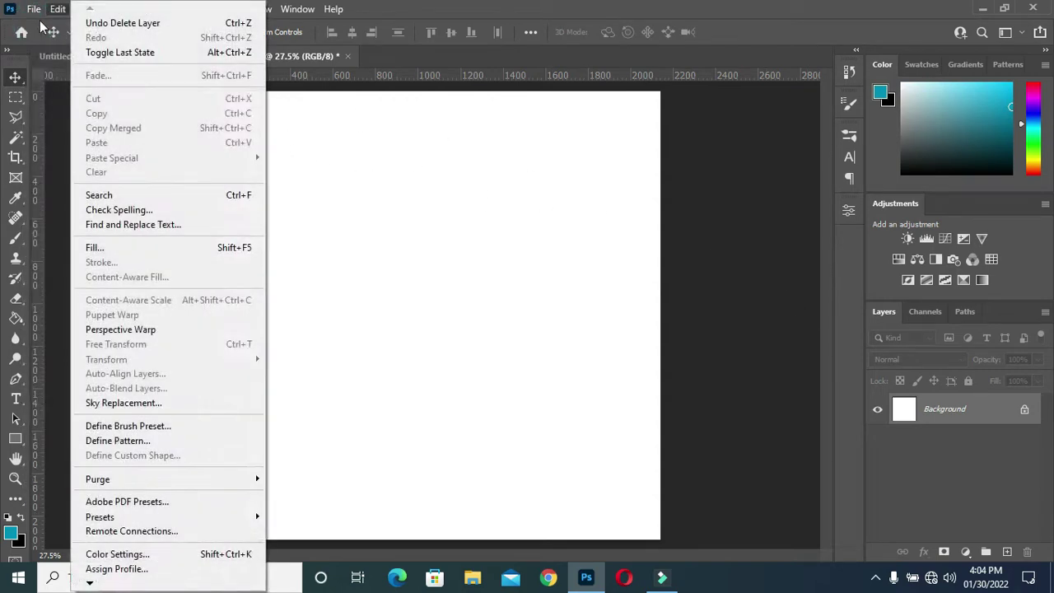
{"action": "left_click", "coordinate": [49, 27]}
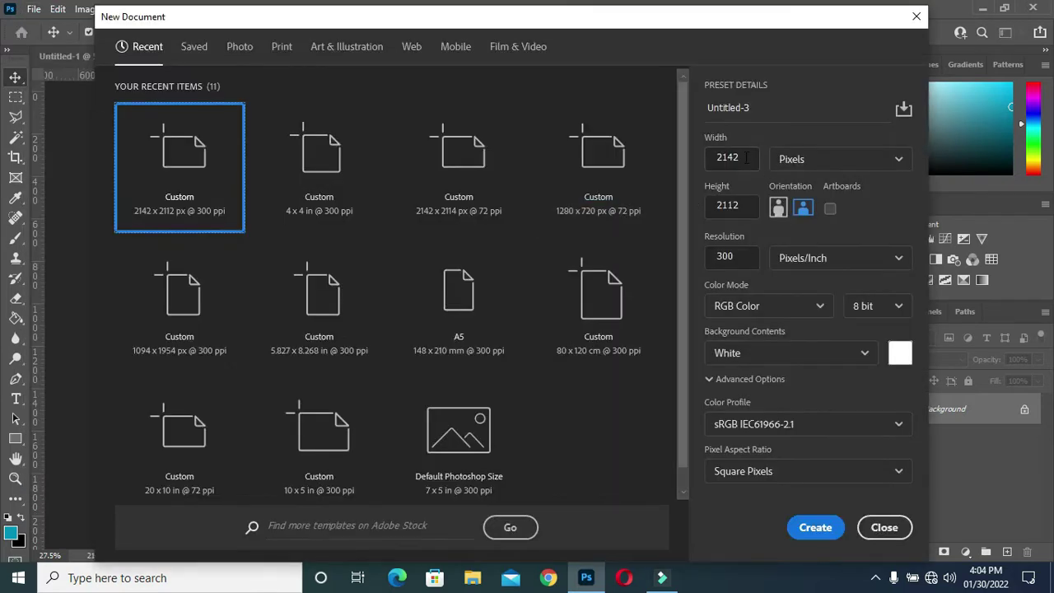
{"action": "left_click", "coordinate": [745, 157]}
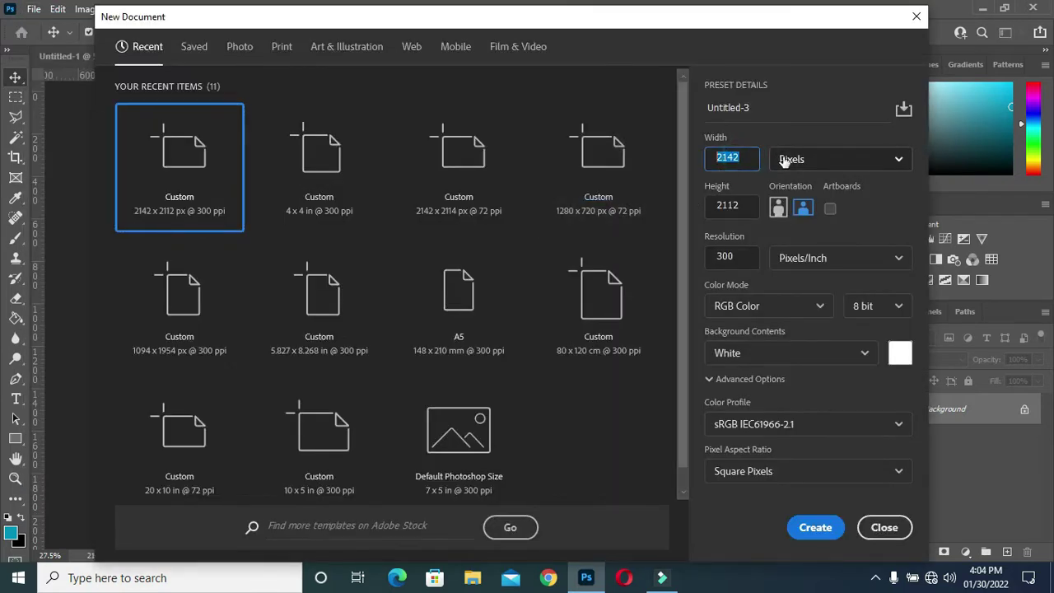
{"action": "left_click", "coordinate": [811, 159]}
{"action": "left_click", "coordinate": [802, 187]}
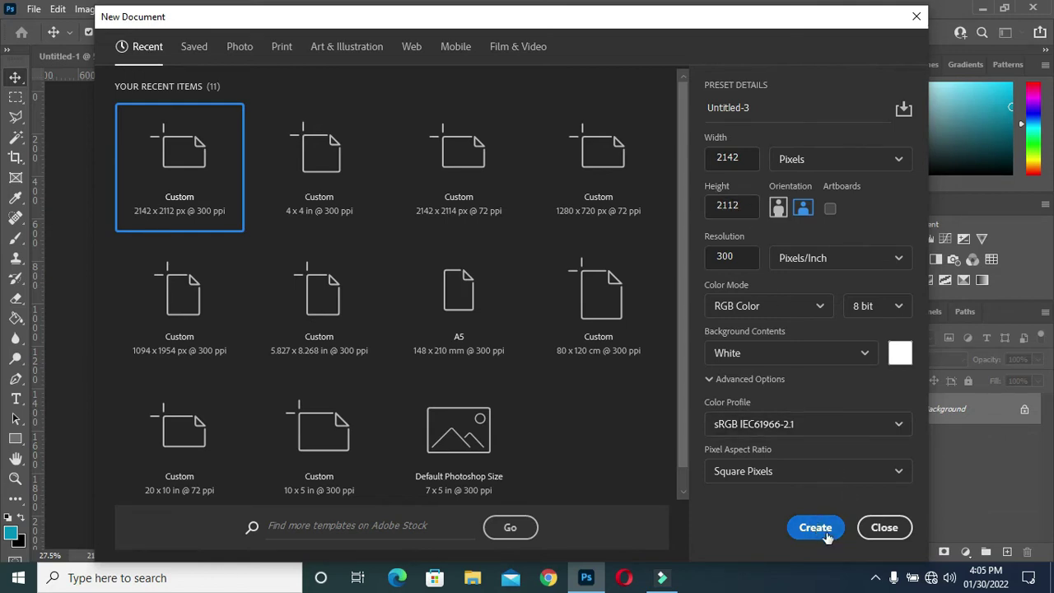
{"action": "left_click", "coordinate": [885, 527]}
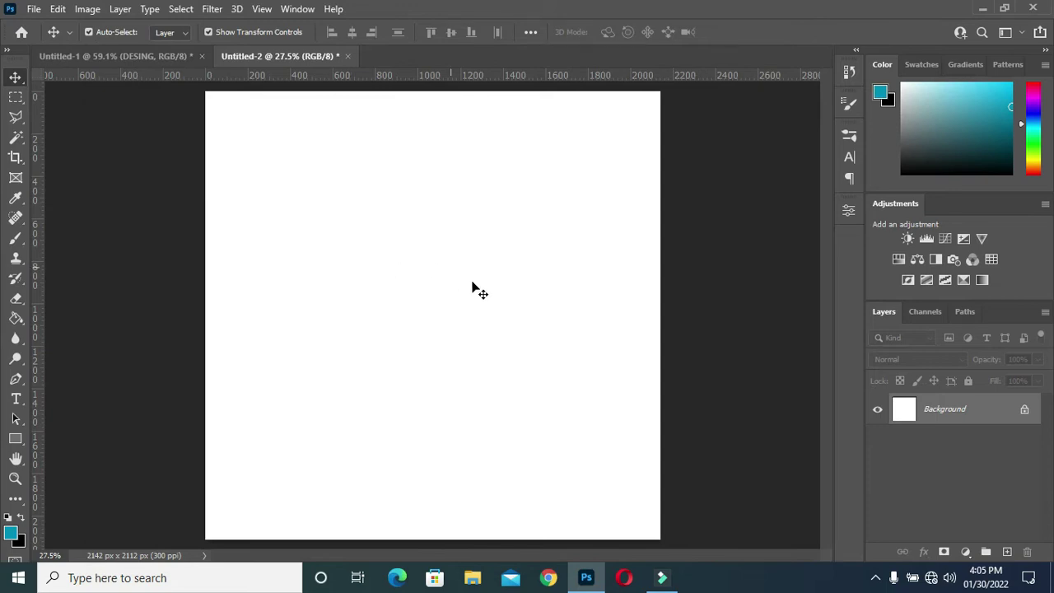
{"action": "left_click", "coordinate": [151, 59]}
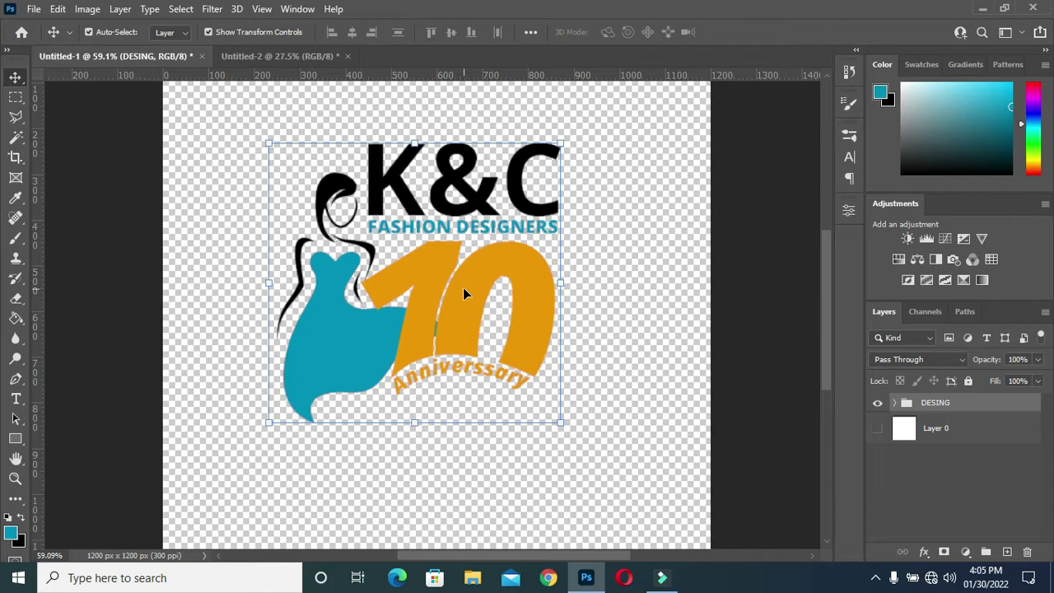
{"action": "left_click", "coordinate": [272, 56]}
{"action": "left_click", "coordinate": [366, 211]}
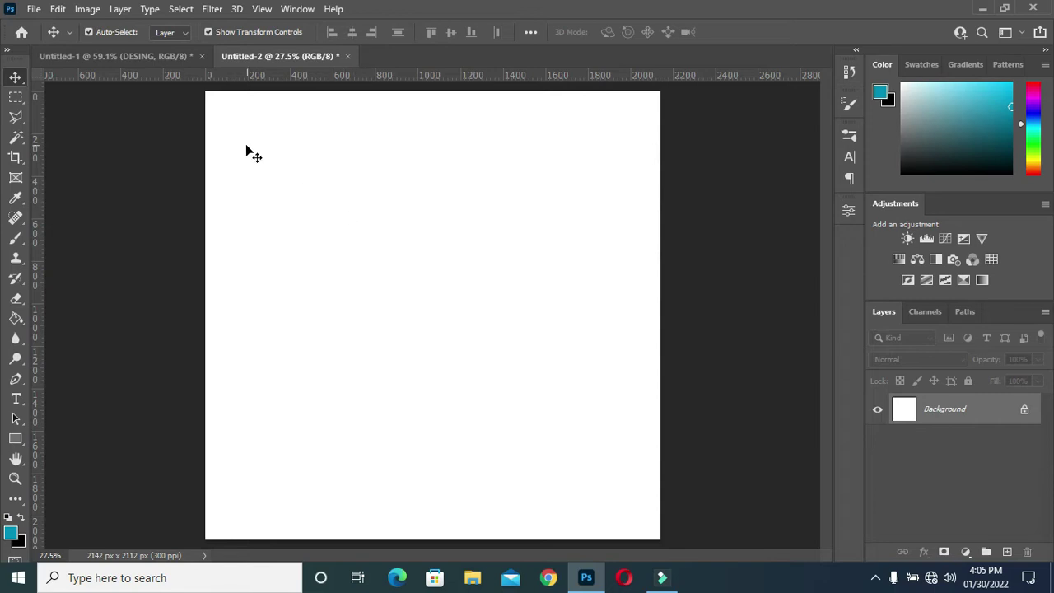
Add a text layer reading 1 in Open Sans Extrabold Italic at 26 pt on the blank canvas.
{"action": "key", "text": "t"}
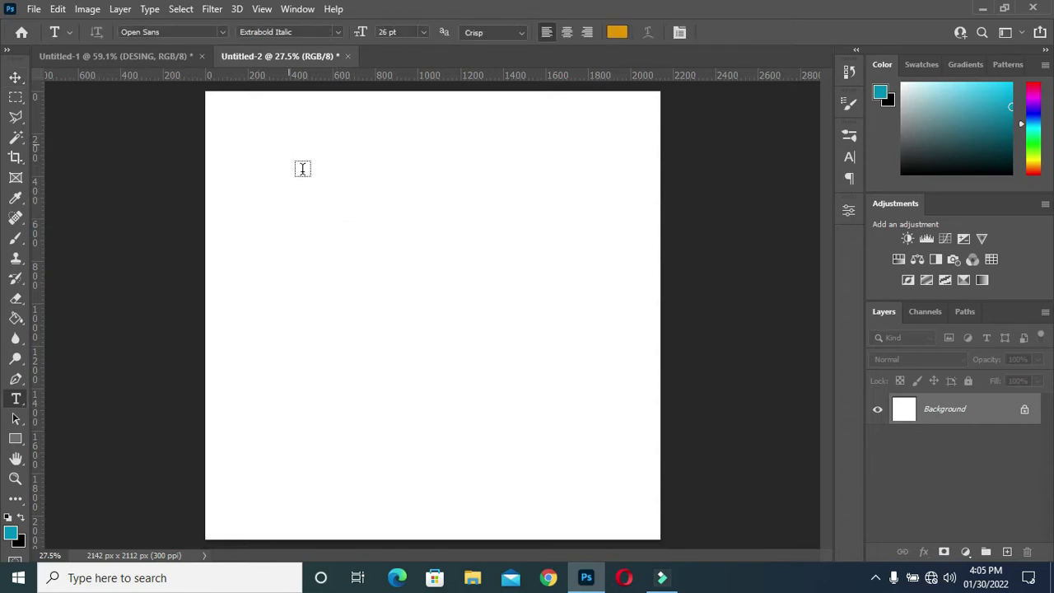
{"action": "left_click", "coordinate": [338, 33]}
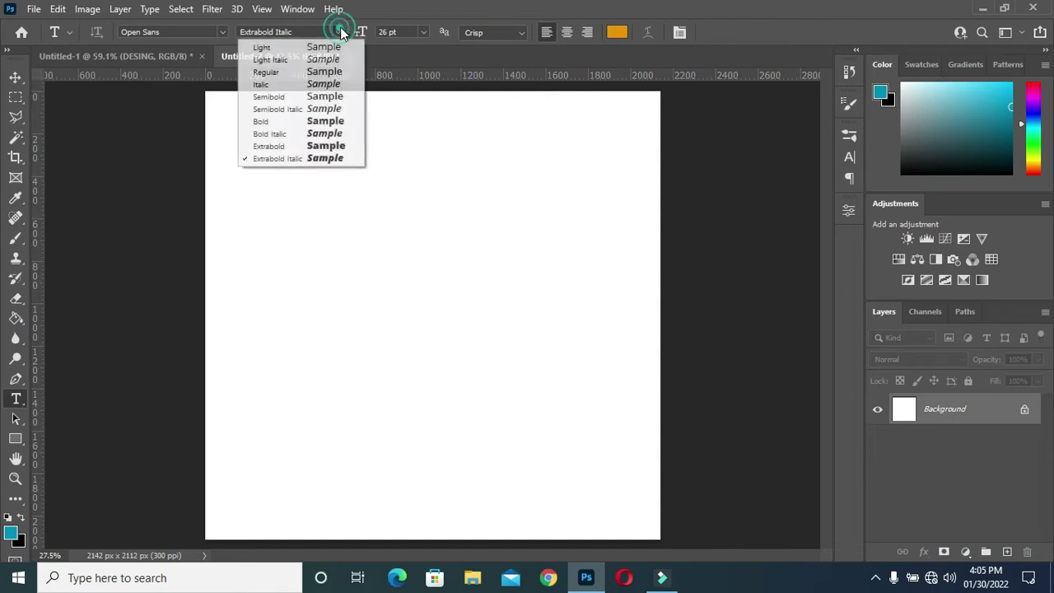
{"action": "left_click", "coordinate": [317, 158]}
{"action": "left_click", "coordinate": [330, 244]}
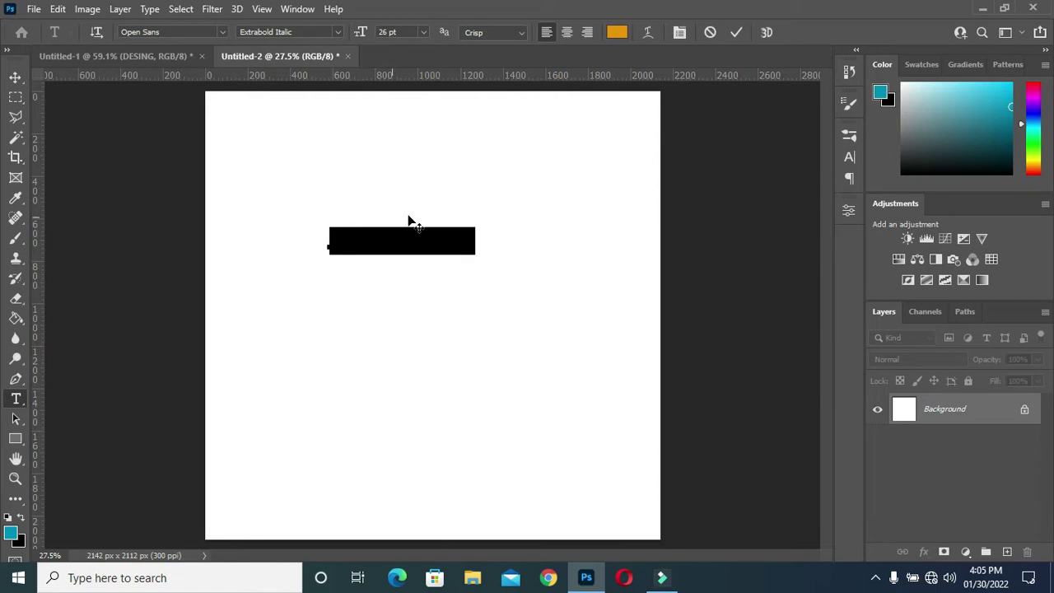
{"action": "type", "text": "1"}
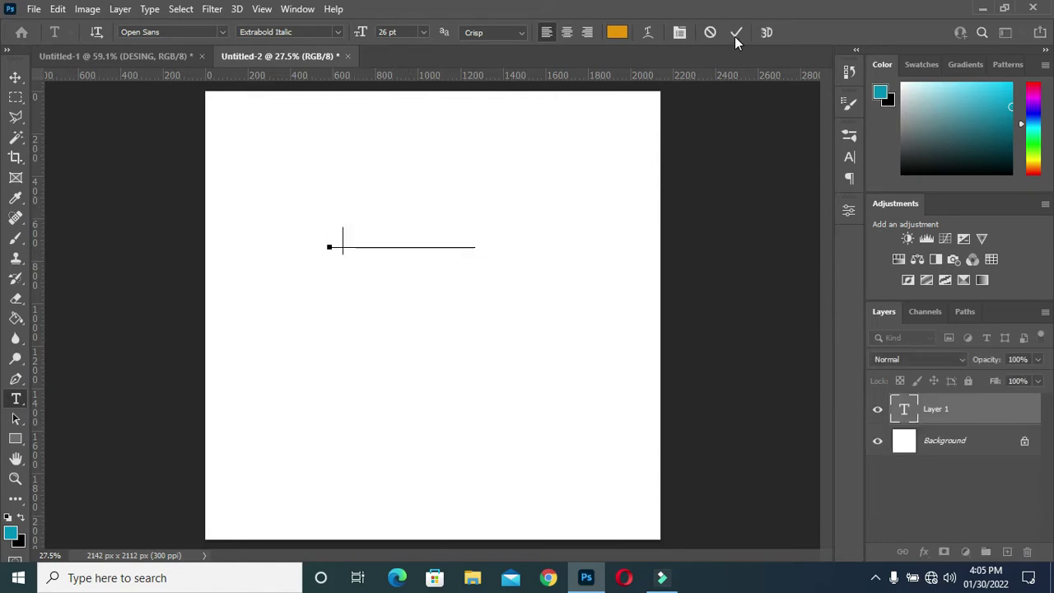
{"action": "left_click", "coordinate": [736, 32]}
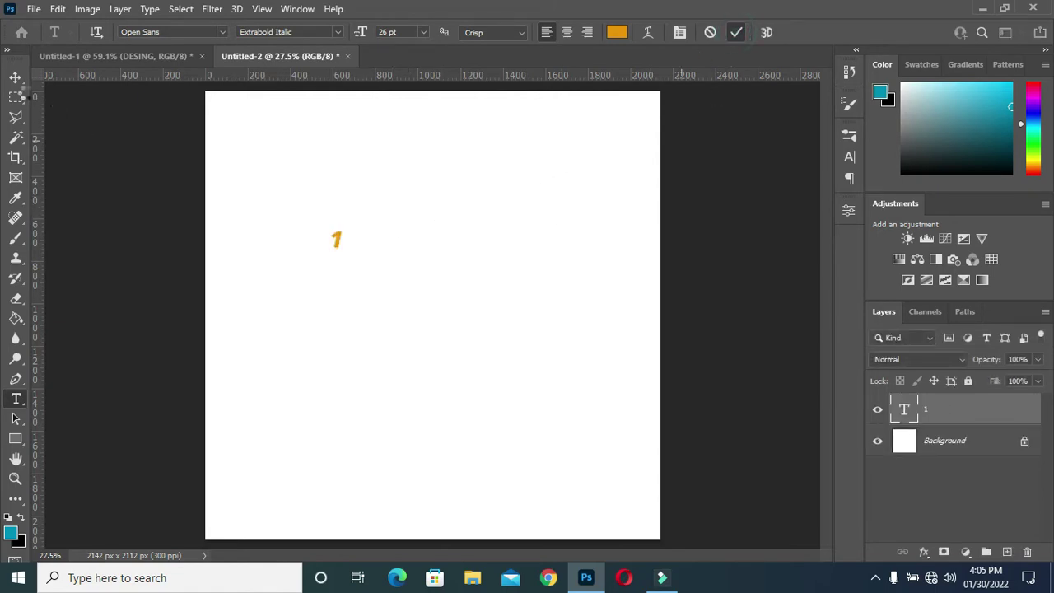
Scale the 1 up proportionally to about 325 pt and place it in the upper-left part of the canvas.
{"action": "left_click", "coordinate": [16, 76]}
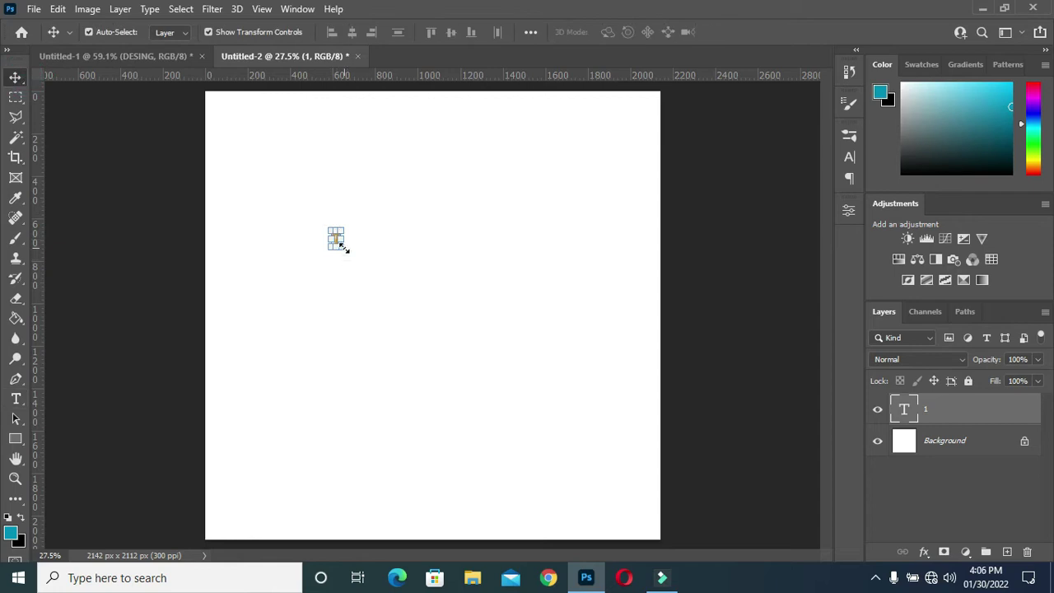
{"action": "left_click", "coordinate": [343, 247]}
{"action": "left_click_drag", "start_coordinate": [343, 247], "coordinate": [553, 443]}
{"action": "left_click_drag", "start_coordinate": [353, 327], "coordinate": [275, 255]}
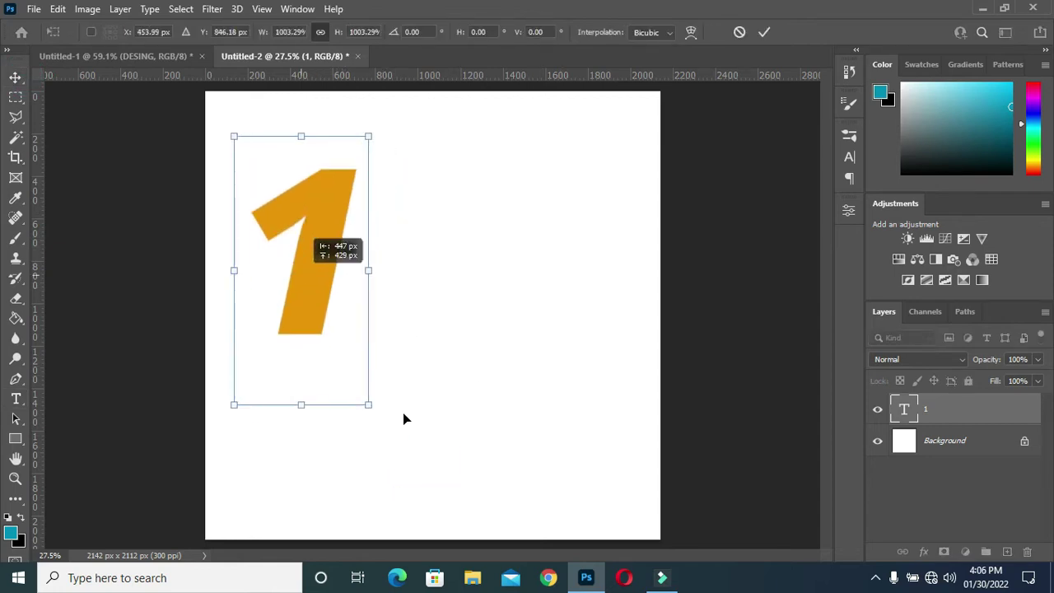
{"action": "left_click_drag", "start_coordinate": [368, 404], "coordinate": [401, 471]}
{"action": "left_click_drag", "start_coordinate": [326, 328], "coordinate": [324, 318]}
{"action": "left_click", "coordinate": [764, 32]}
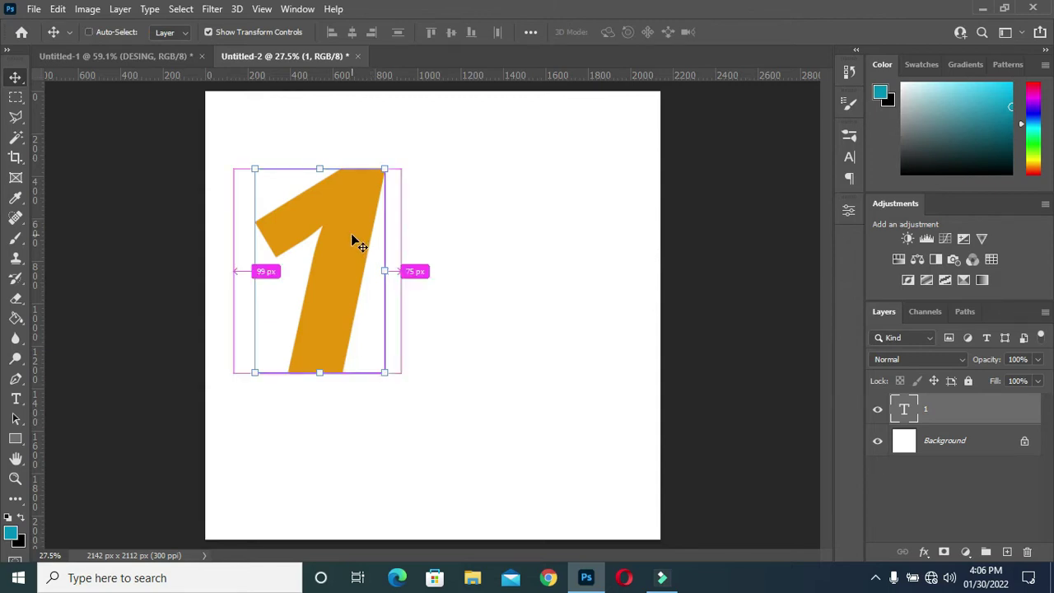
Duplicate the 1 and turn the copy into a 0 that overlaps the right side of the 1.
{"action": "key", "text": "ctrl+j"}
{"action": "left_click_drag", "start_coordinate": [347, 254], "coordinate": [452, 266]}
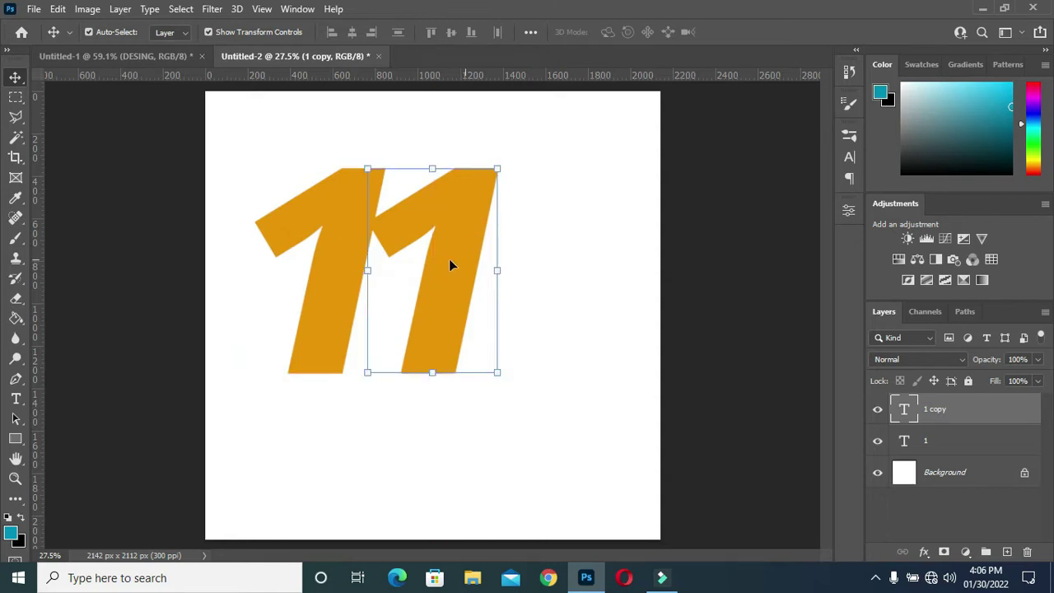
{"action": "key", "text": "t"}
{"action": "left_click", "coordinate": [480, 251]}
{"action": "double_click", "coordinate": [420, 245]}
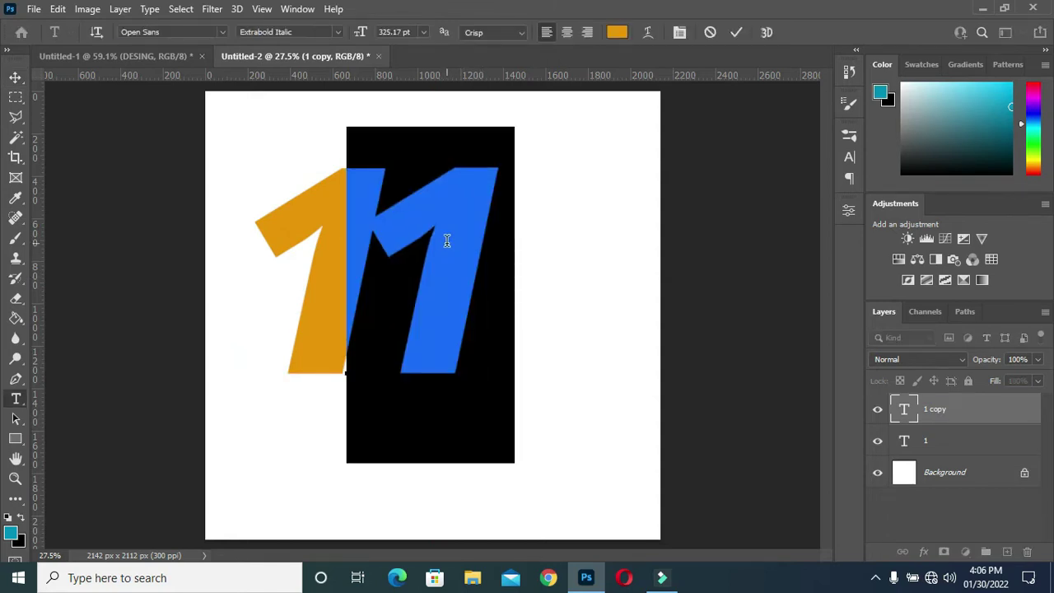
{"action": "left_click", "coordinate": [444, 241]}
{"action": "type", "text": "0"}
{"action": "left_click", "coordinate": [736, 33]}
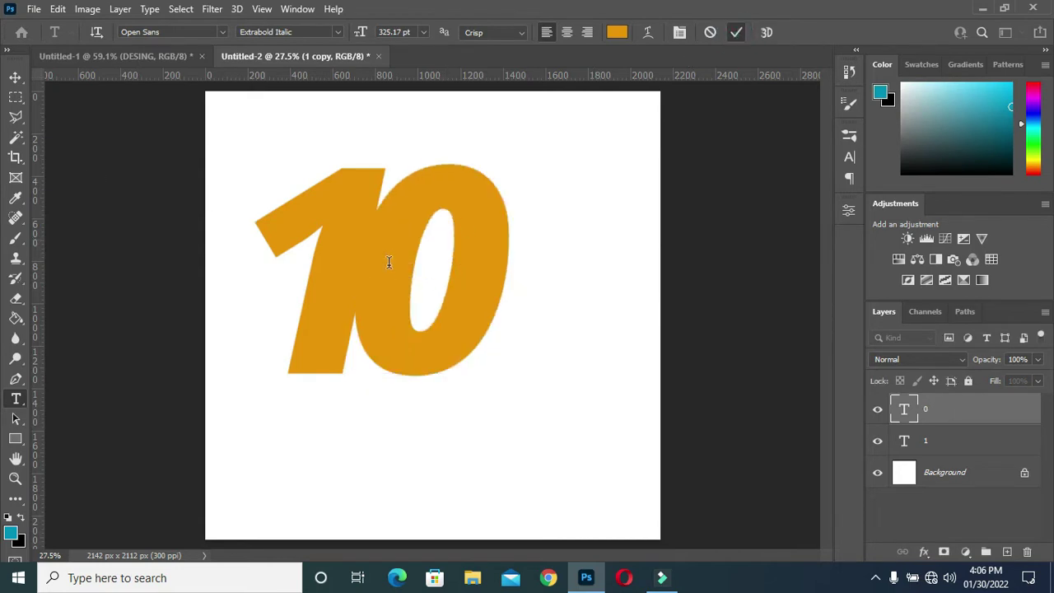
{"action": "key", "text": "v"}
{"action": "left_click_drag", "start_coordinate": [384, 261], "coordinate": [373, 268]}
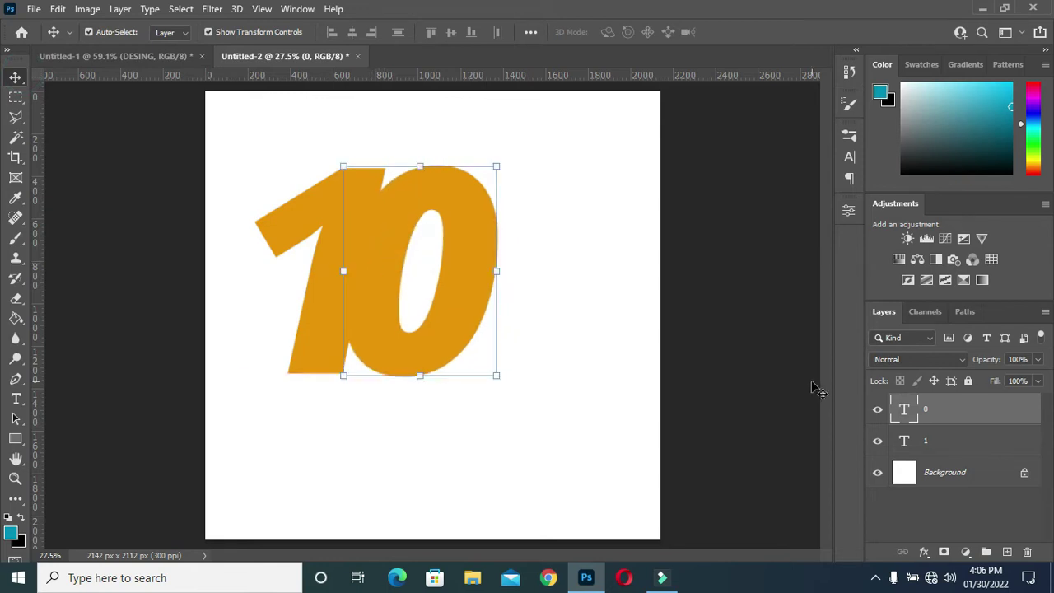
Duplicate both the 0 and 1 text layers together, and hide the two originals.
{"action": "left_click", "coordinate": [955, 443]}
{"action": "left_click", "coordinate": [944, 412], "text": "shift"}
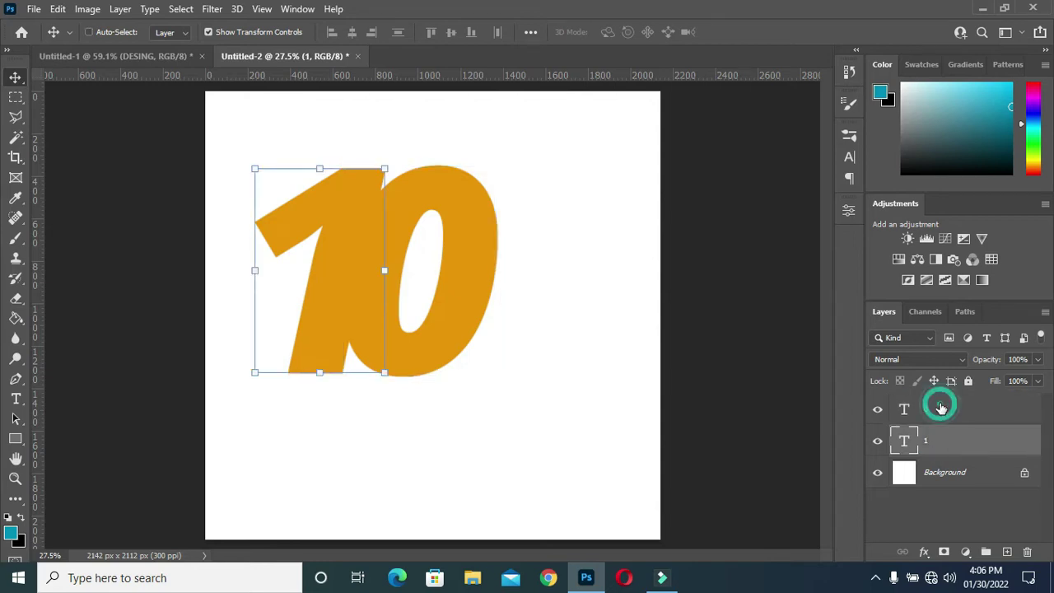
{"action": "left_click_drag", "start_coordinate": [992, 442], "coordinate": [1006, 550]}
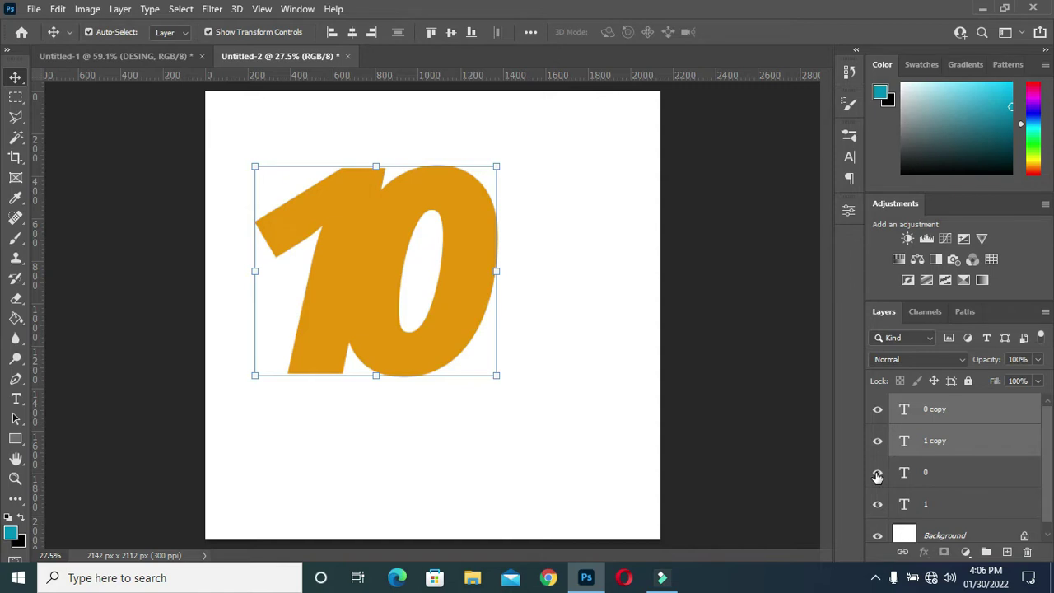
{"action": "left_click", "coordinate": [878, 475]}
{"action": "left_click", "coordinate": [878, 505]}
Rasterize the type of the 1 copy and 0 copy layers.
{"action": "right_click", "coordinate": [949, 442]}
{"action": "left_click", "coordinate": [963, 447]}
{"action": "left_click", "coordinate": [947, 446]}
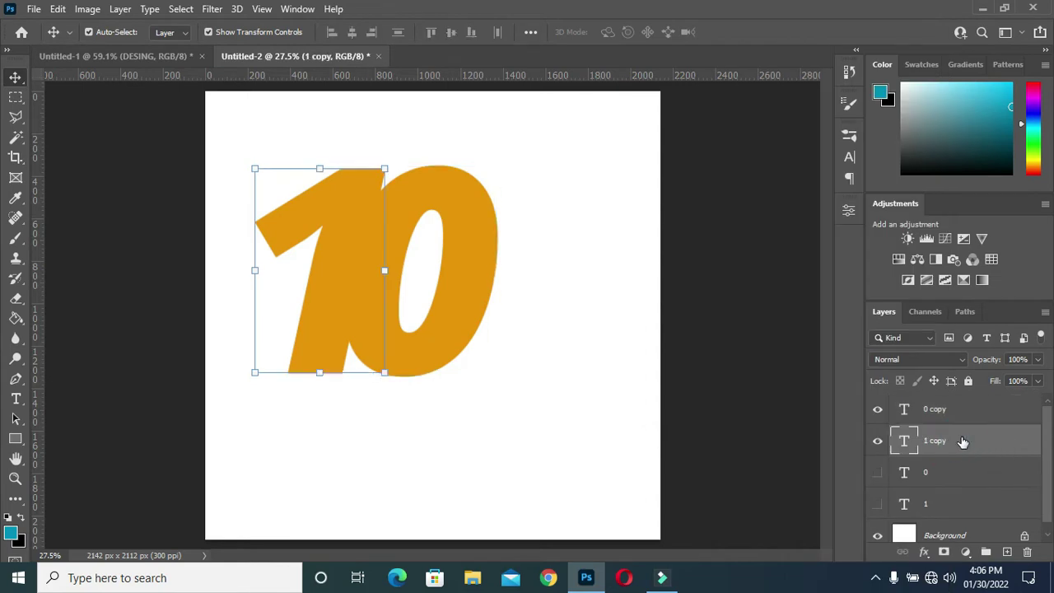
{"action": "right_click", "coordinate": [964, 441]}
{"action": "left_click", "coordinate": [823, 251]}
{"action": "left_click", "coordinate": [951, 407]}
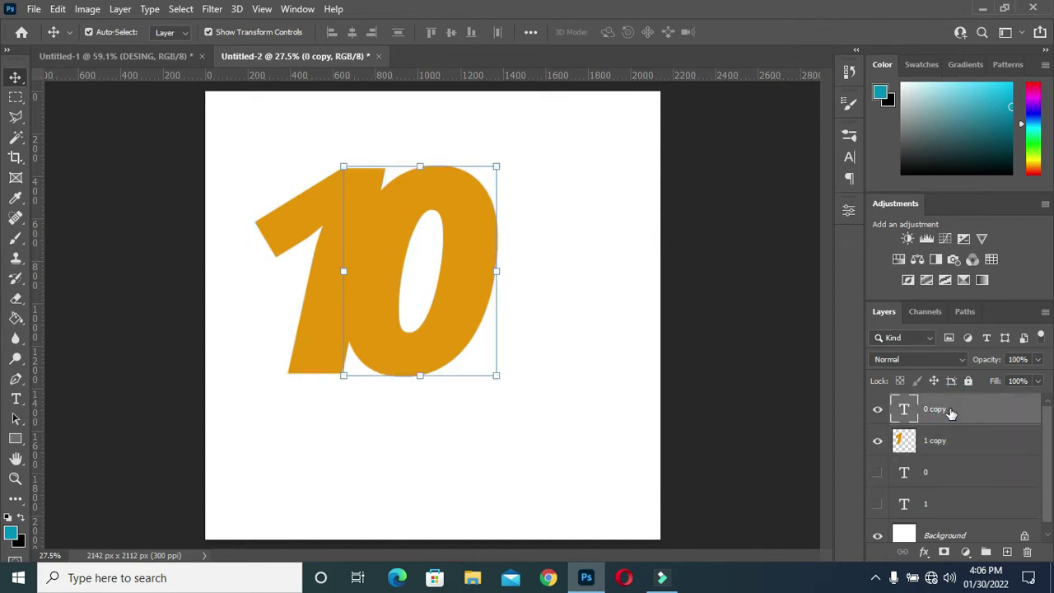
{"action": "right_click", "coordinate": [951, 411]}
{"action": "left_click", "coordinate": [786, 255]}
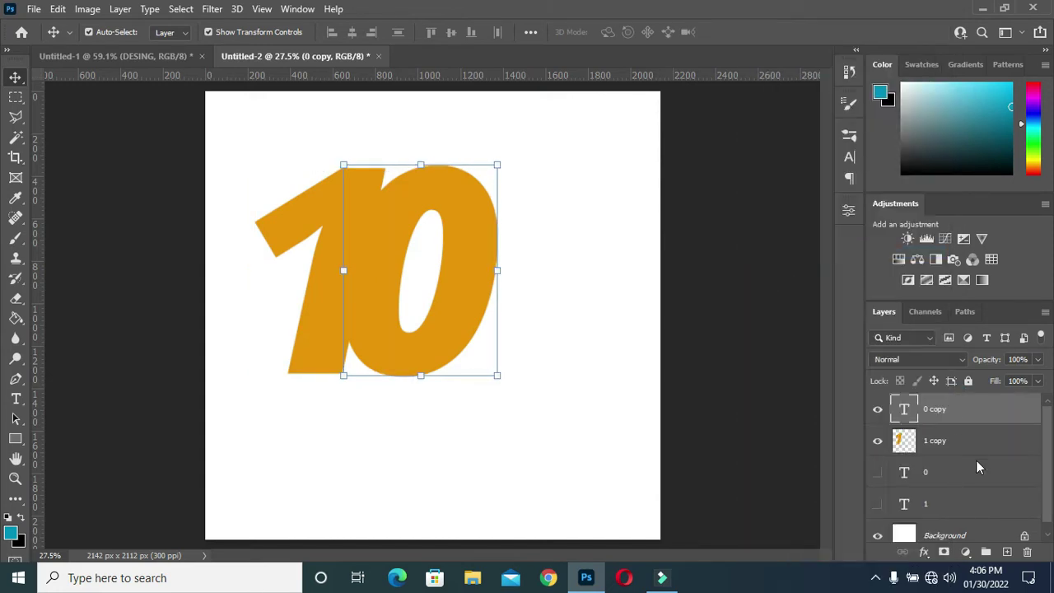
Load the outline of the 0 copy layer as a selection and expand it by 8 pixels.
{"action": "left_click", "coordinate": [904, 441]}
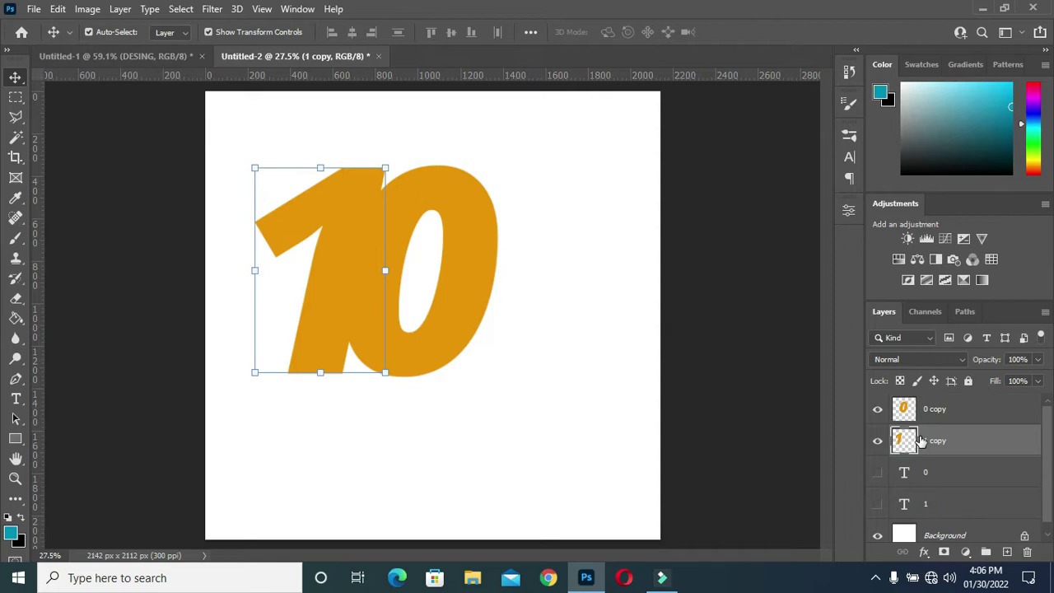
{"action": "left_click_drag", "start_coordinate": [904, 435], "coordinate": [906, 410]}
{"action": "left_click_drag", "start_coordinate": [906, 416], "coordinate": [904, 410]}
{"action": "left_click", "coordinate": [904, 409]}
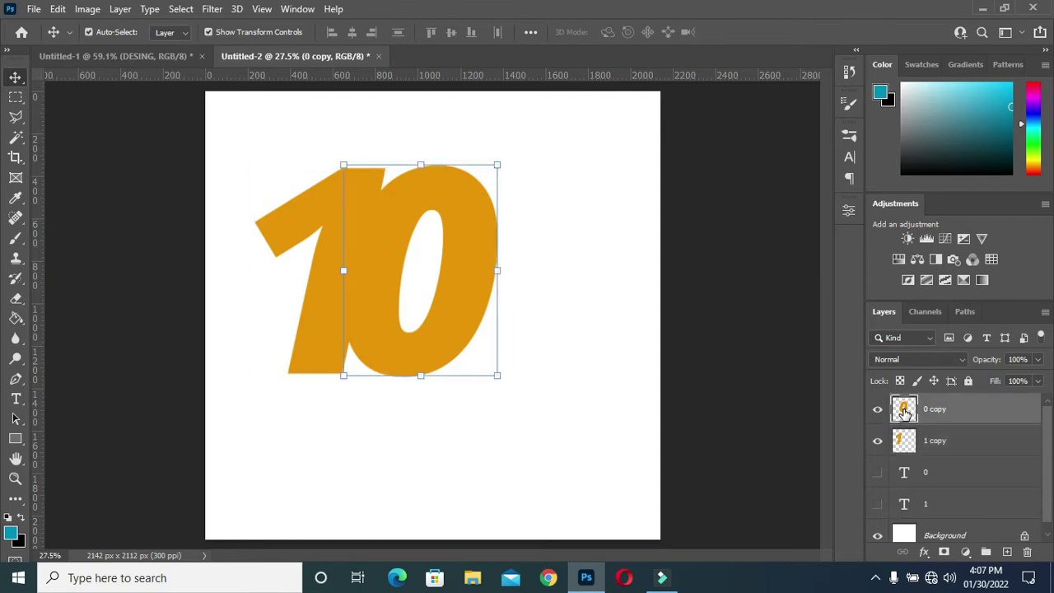
{"action": "left_click", "coordinate": [904, 410], "text": "ctrl"}
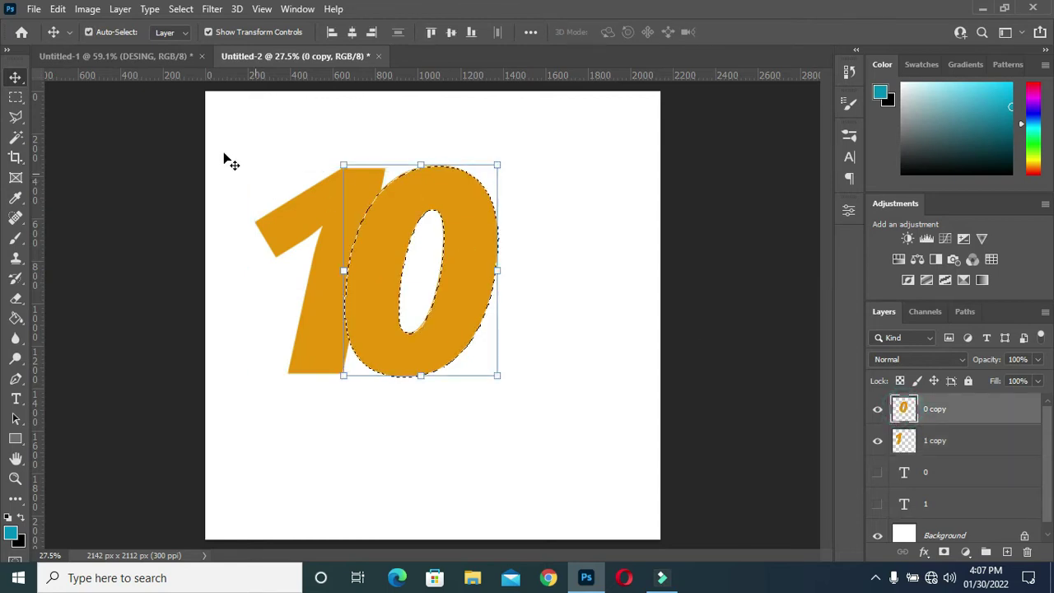
{"action": "left_click", "coordinate": [180, 9]}
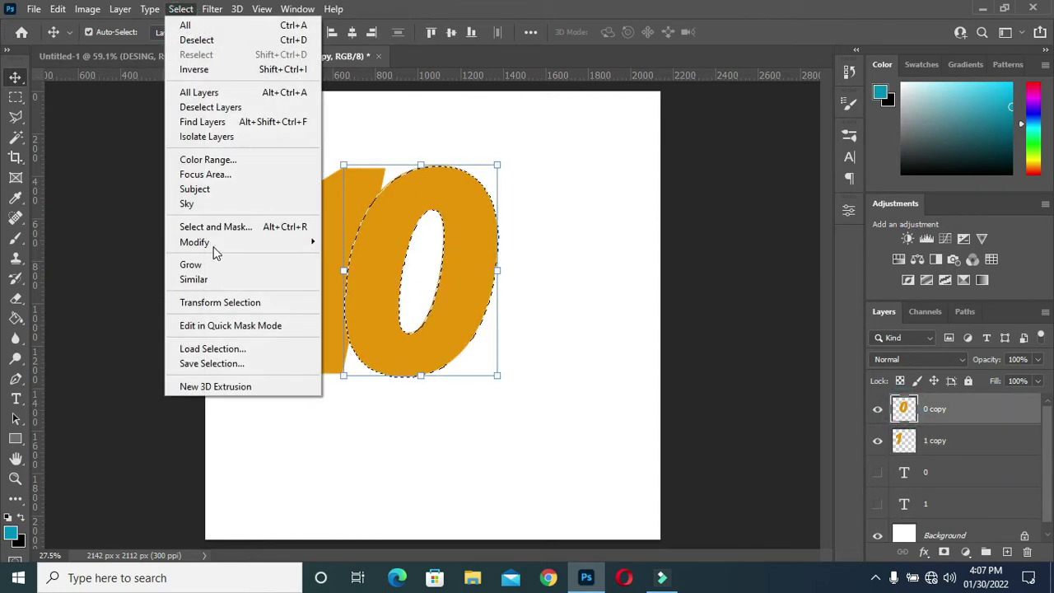
{"action": "mouse_move", "coordinate": [212, 244]}
{"action": "left_click", "coordinate": [350, 270]}
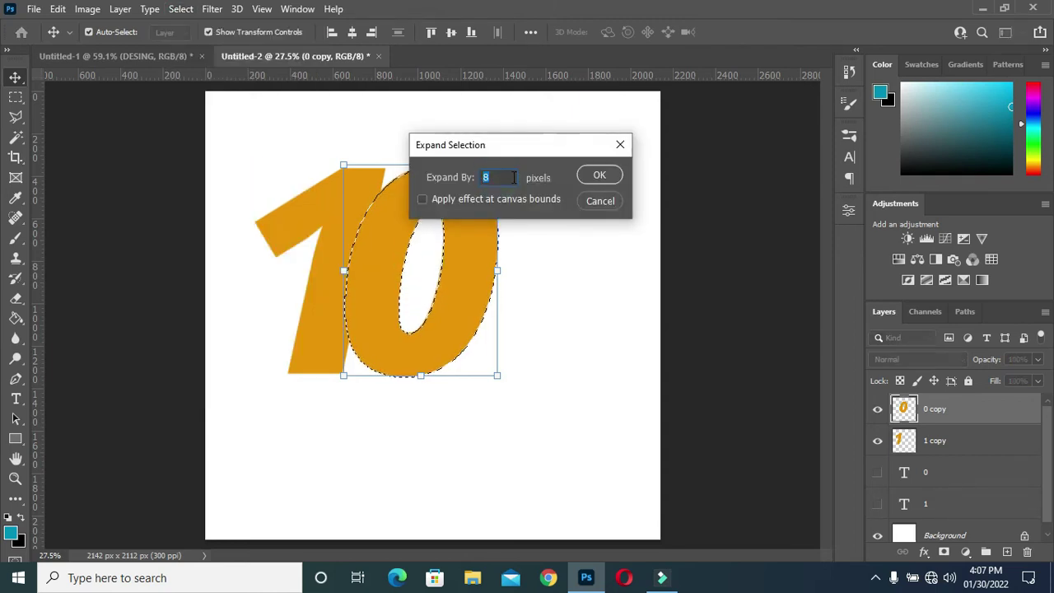
{"action": "left_click", "coordinate": [600, 173]}
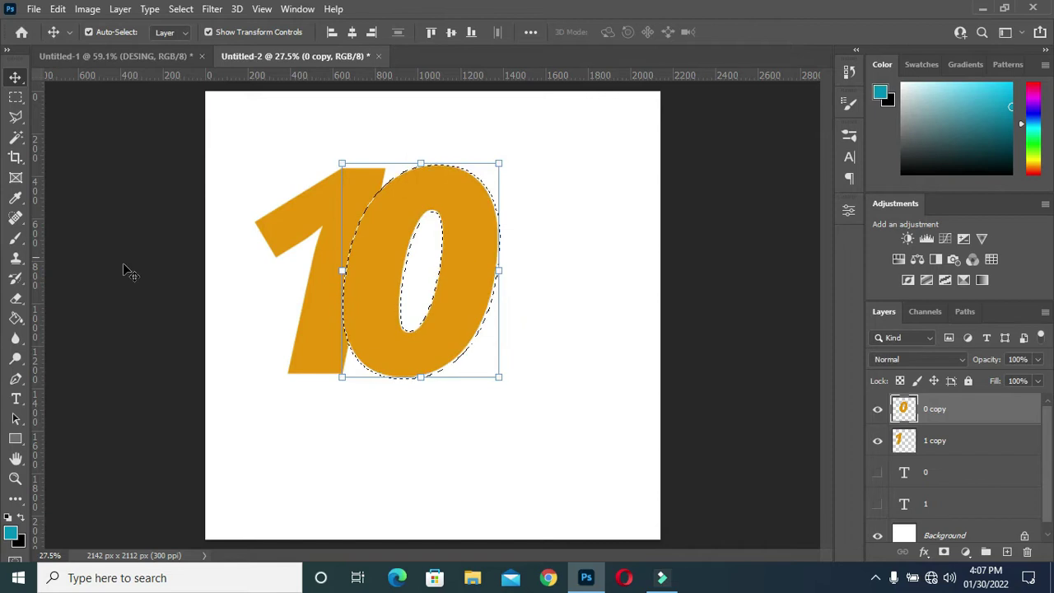
Erase the part of the 1 copy layer inside the expanded selection around the 0, and clear the selection.
{"action": "left_click", "coordinate": [16, 299]}
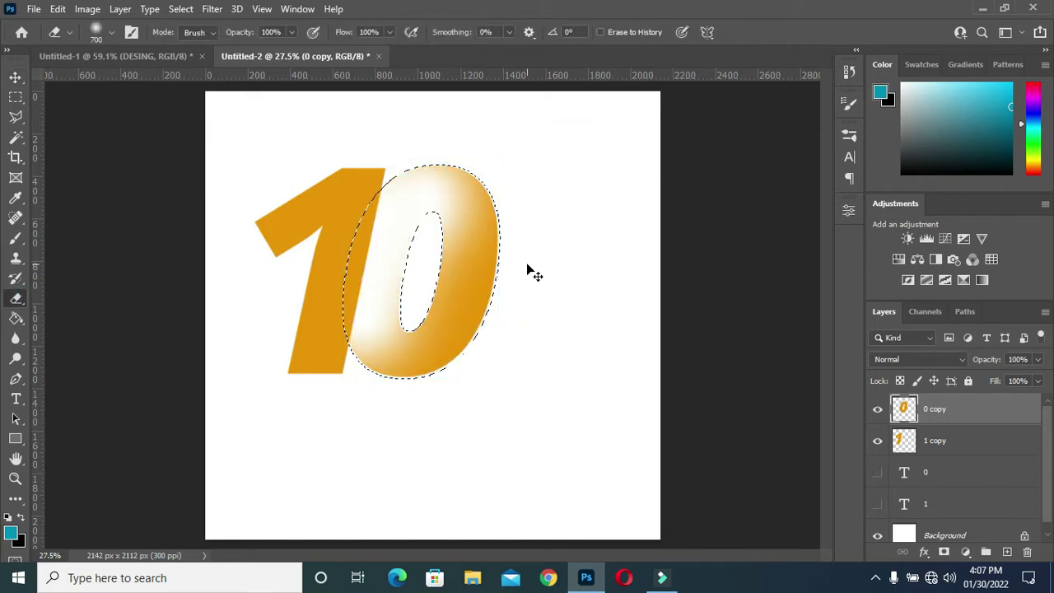
{"action": "left_click", "coordinate": [942, 441]}
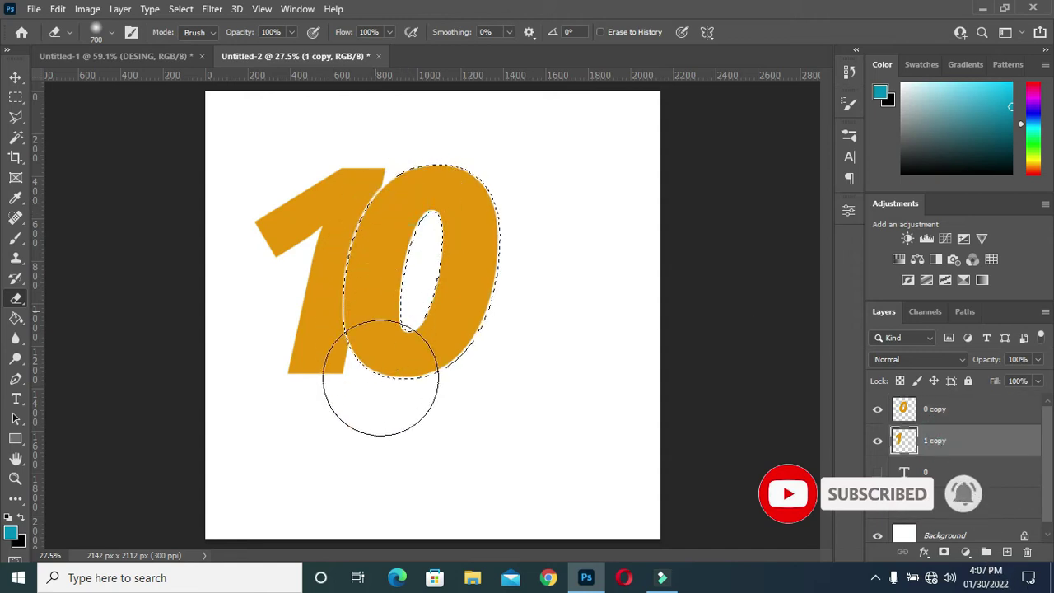
{"action": "left_click", "coordinate": [417, 188]}
{"action": "left_click", "coordinate": [413, 182]}
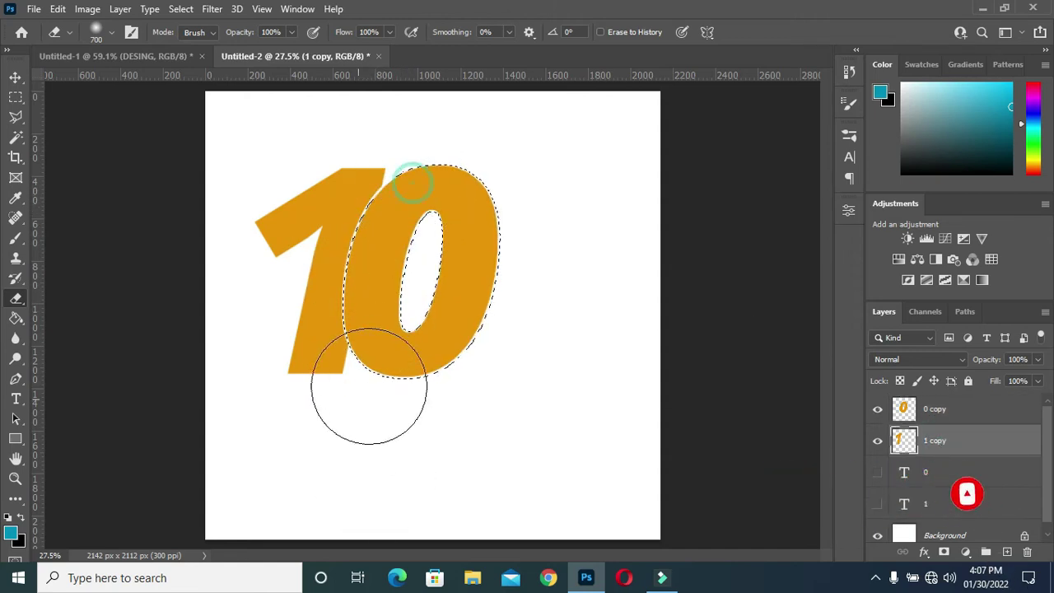
{"action": "key", "text": "ctrl+d"}
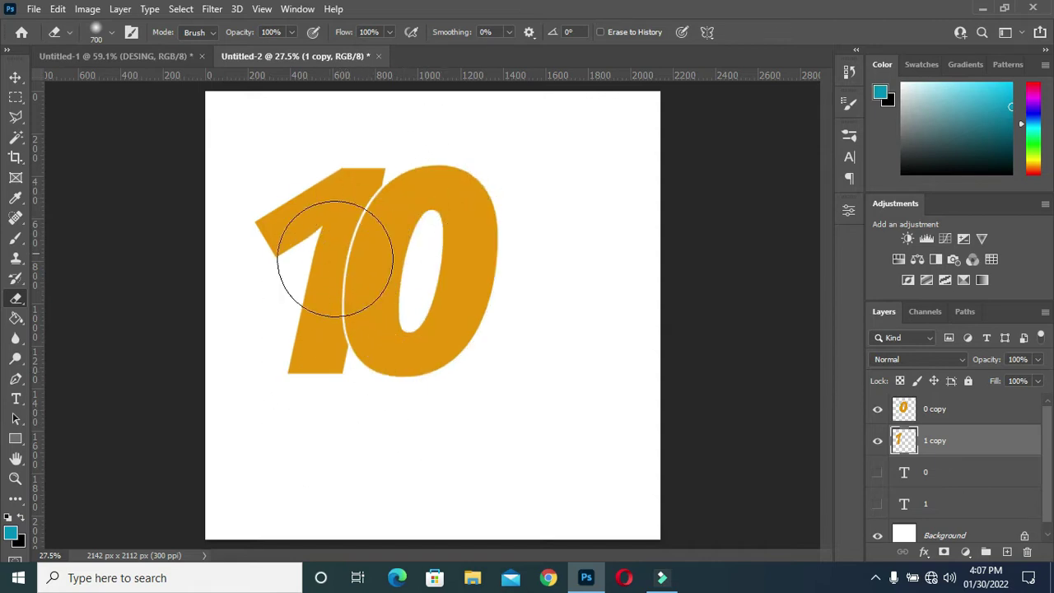
{"action": "left_click", "coordinate": [15, 76]}
{"action": "left_click", "coordinate": [118, 223]}
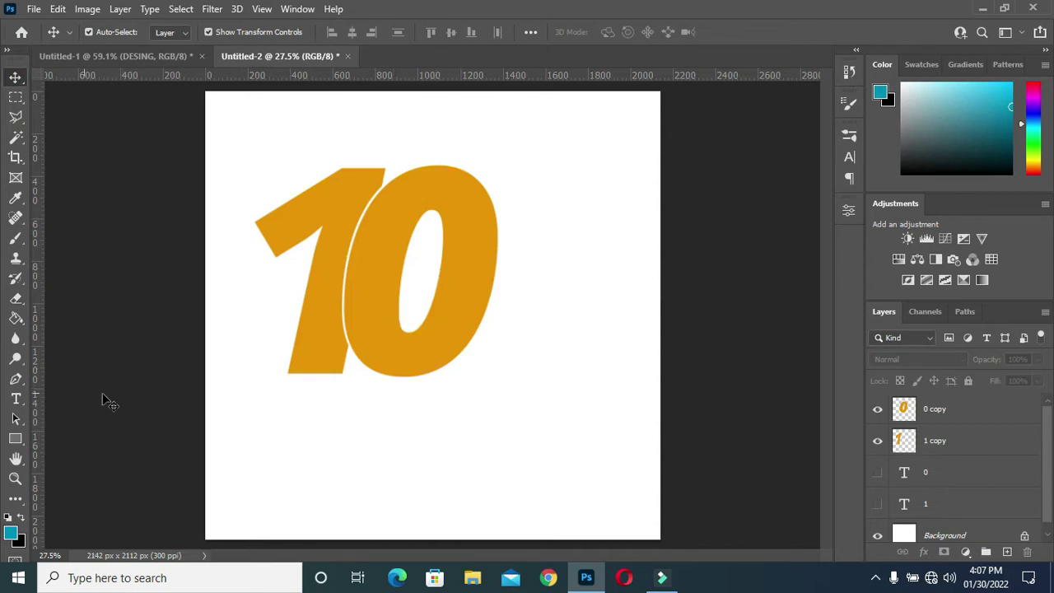
Merge the 0 copy and 1 copy layers into a single layer.
{"action": "left_click", "coordinate": [953, 407]}
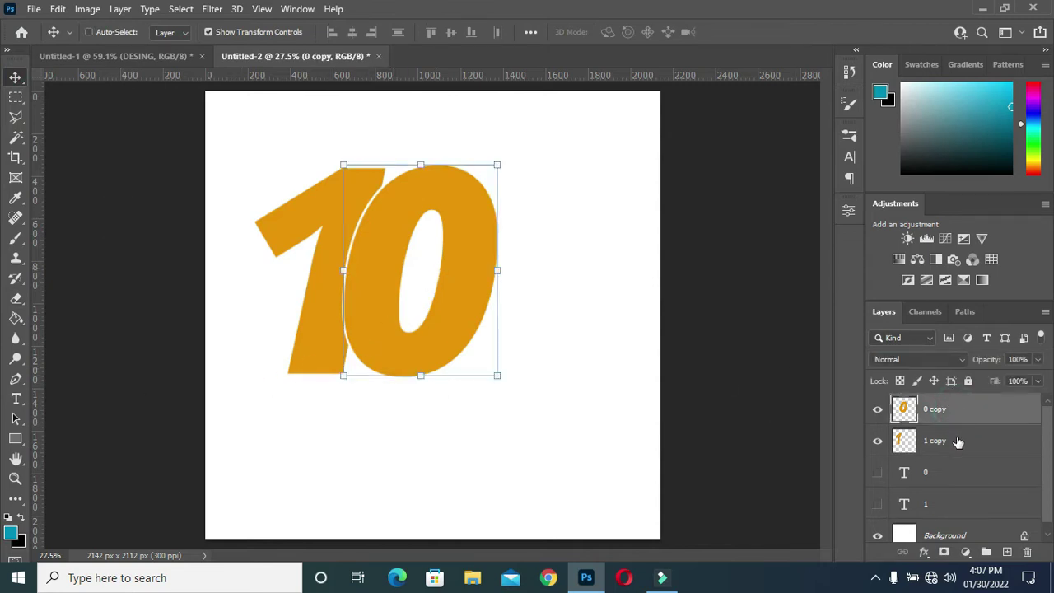
{"action": "left_click", "coordinate": [958, 442], "text": "ctrl"}
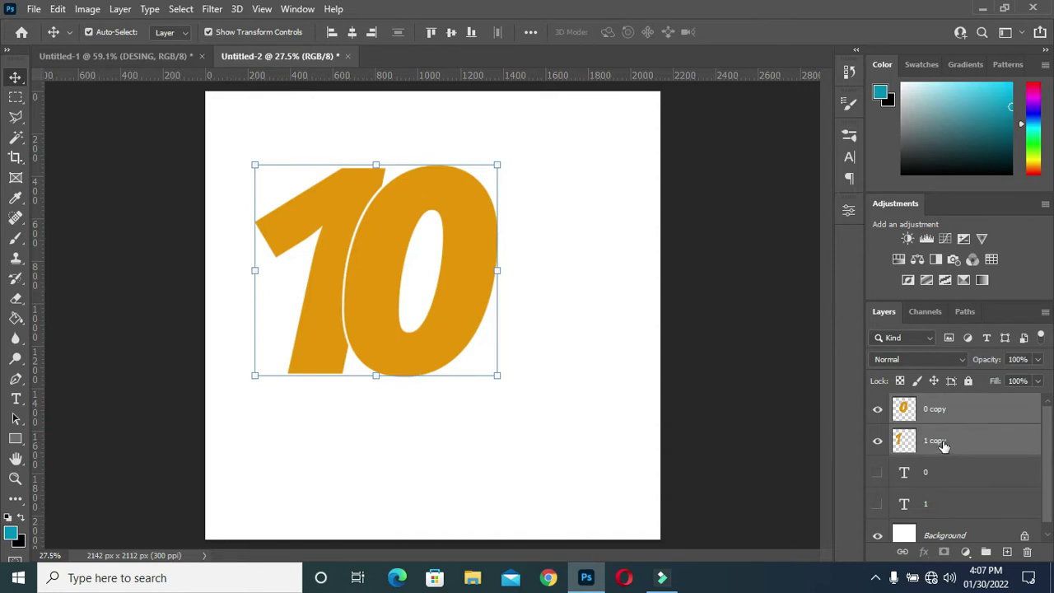
{"action": "right_click", "coordinate": [945, 443]}
{"action": "left_click", "coordinate": [778, 458]}
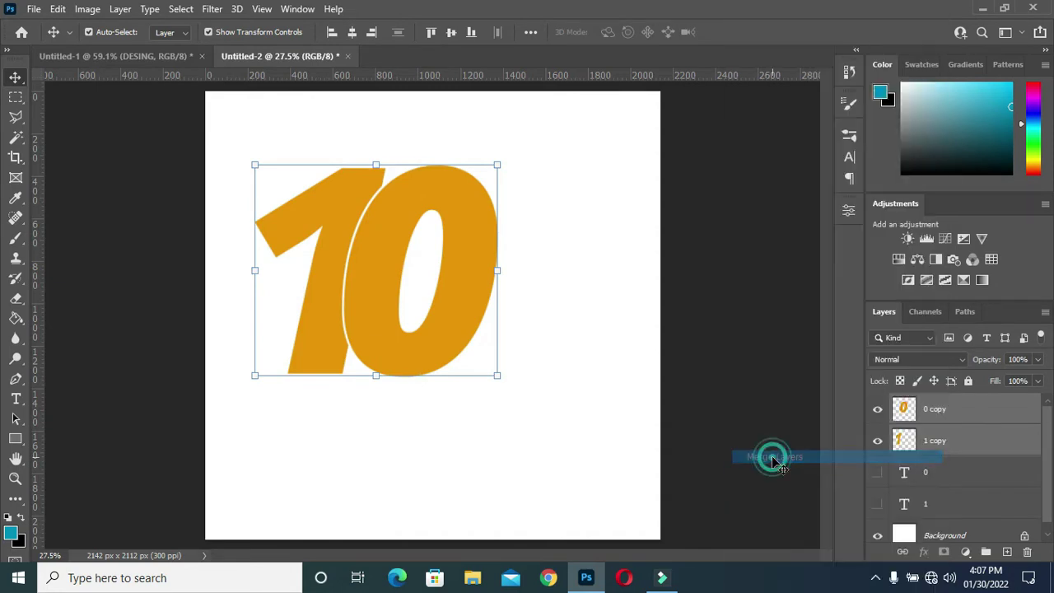
Draw a closed no-fill Pen shape with an arched top edge over the lower part of the 10, about 1307 by 595 px.
{"action": "left_click", "coordinate": [14, 380]}
{"action": "left_click", "coordinate": [93, 377]}
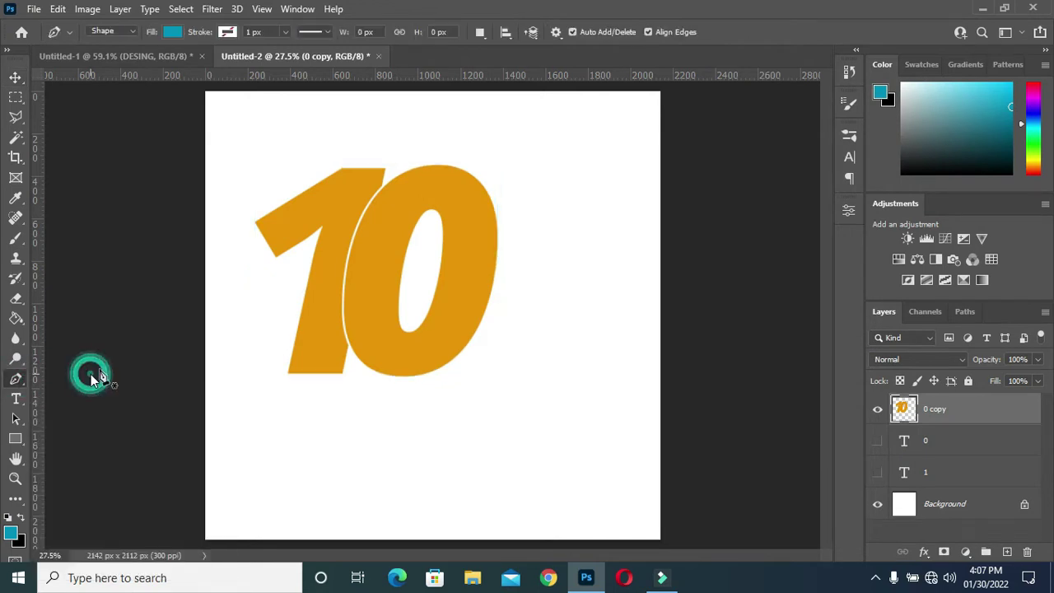
{"action": "left_click", "coordinate": [168, 32]}
{"action": "left_click", "coordinate": [82, 63]}
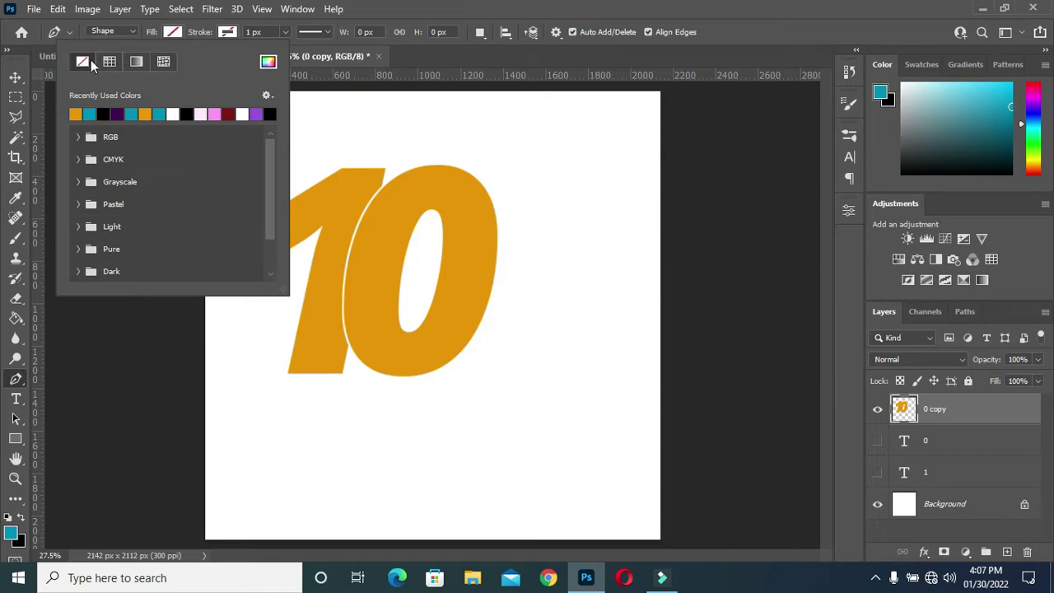
{"action": "left_click", "coordinate": [183, 33]}
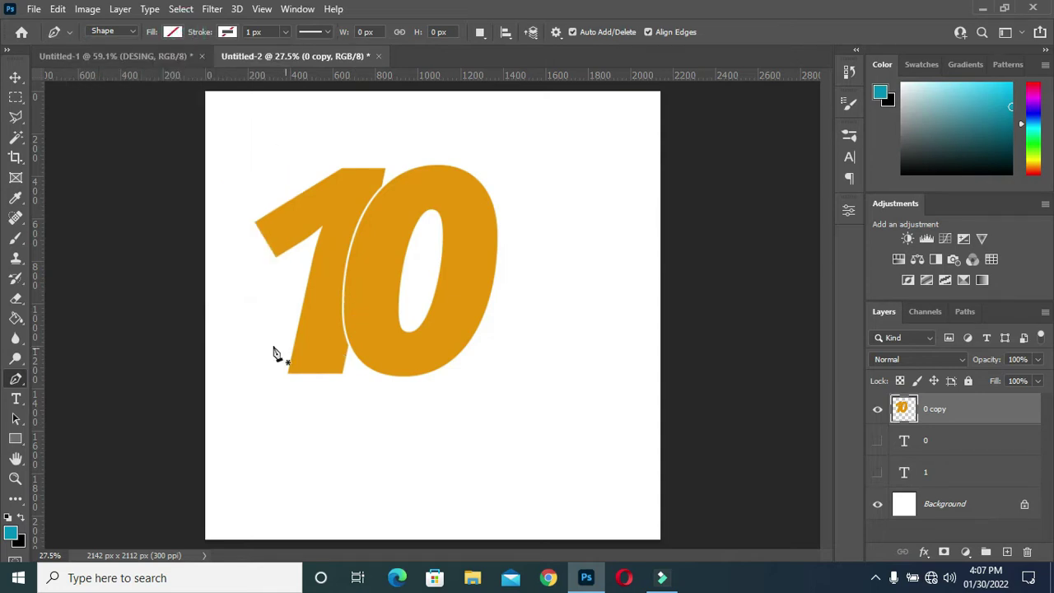
{"action": "left_click", "coordinate": [249, 366]}
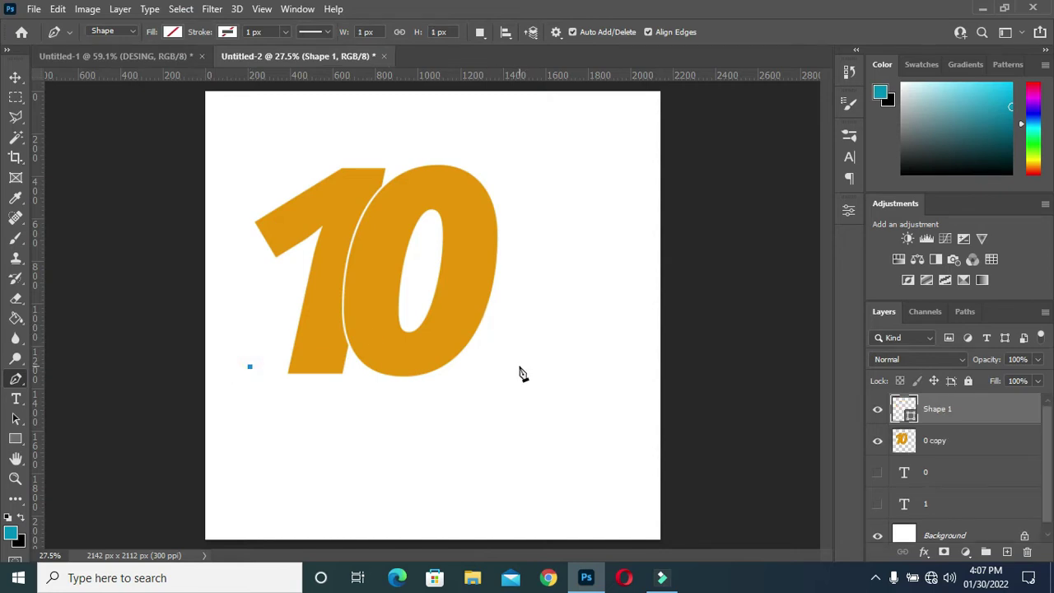
{"action": "left_click_drag", "start_coordinate": [527, 335], "coordinate": [713, 426]}
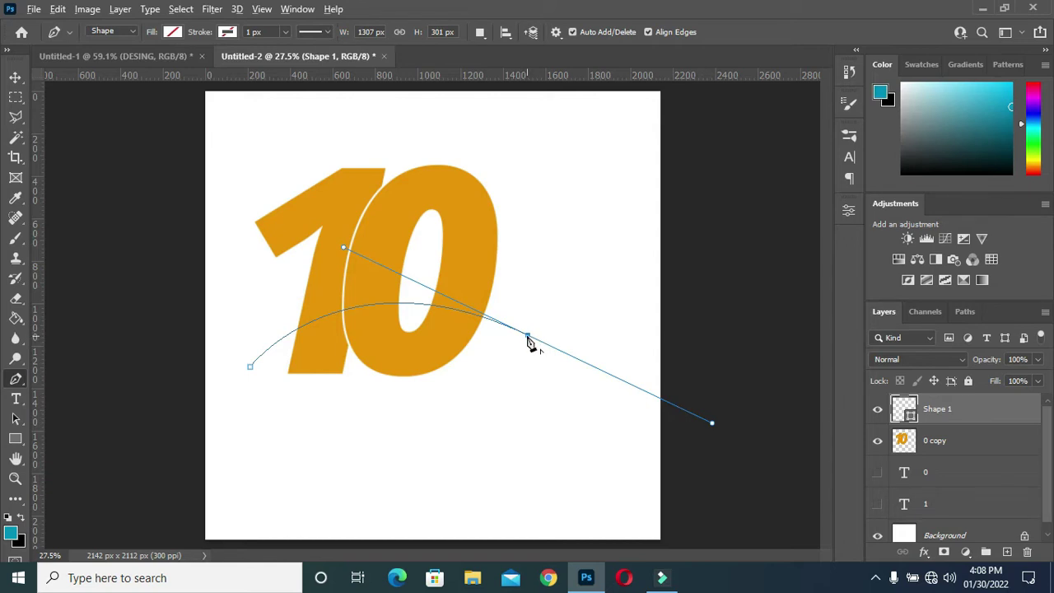
{"action": "left_click", "coordinate": [527, 338]}
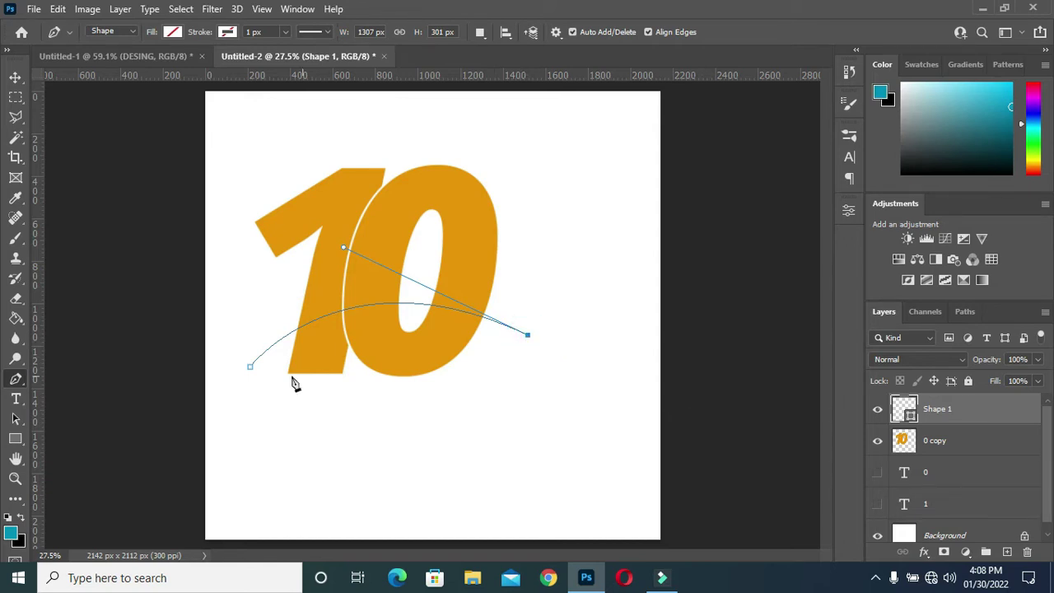
{"action": "left_click", "coordinate": [429, 428]}
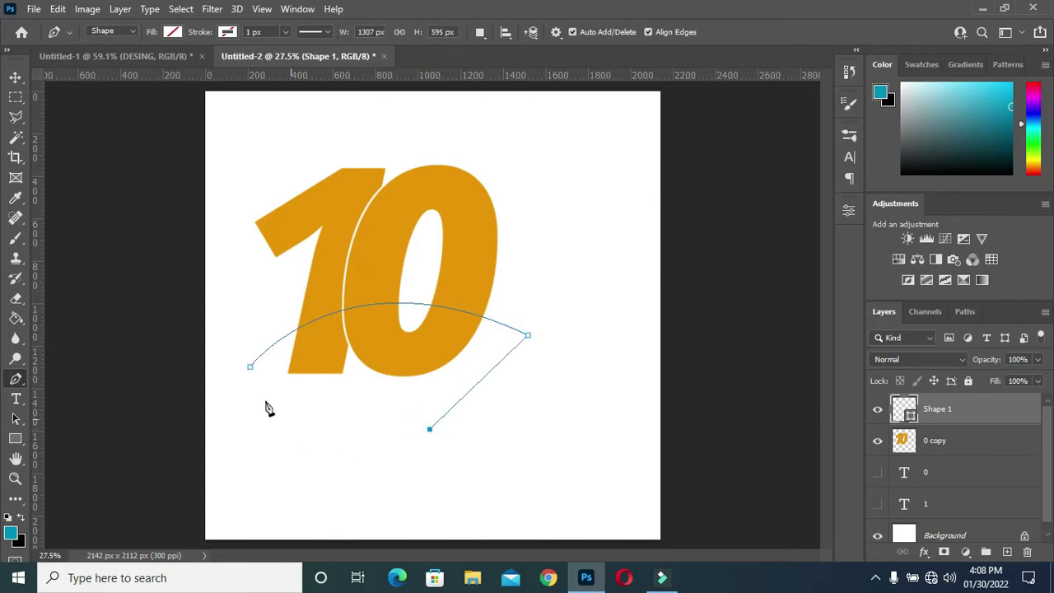
{"action": "left_click", "coordinate": [249, 369]}
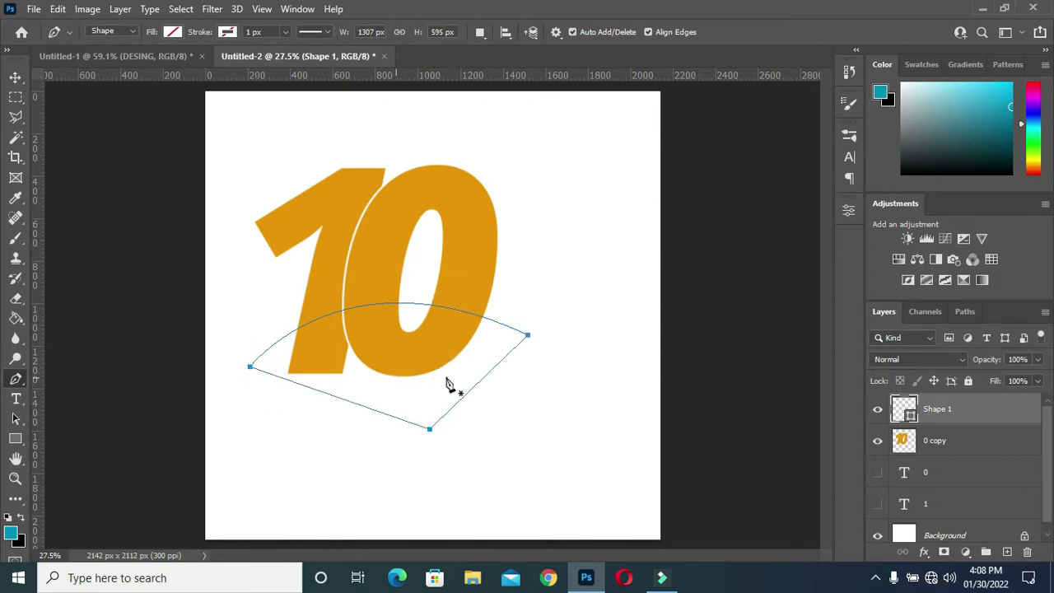
Rasterize the Shape 1 layer.
{"action": "left_click", "coordinate": [14, 77]}
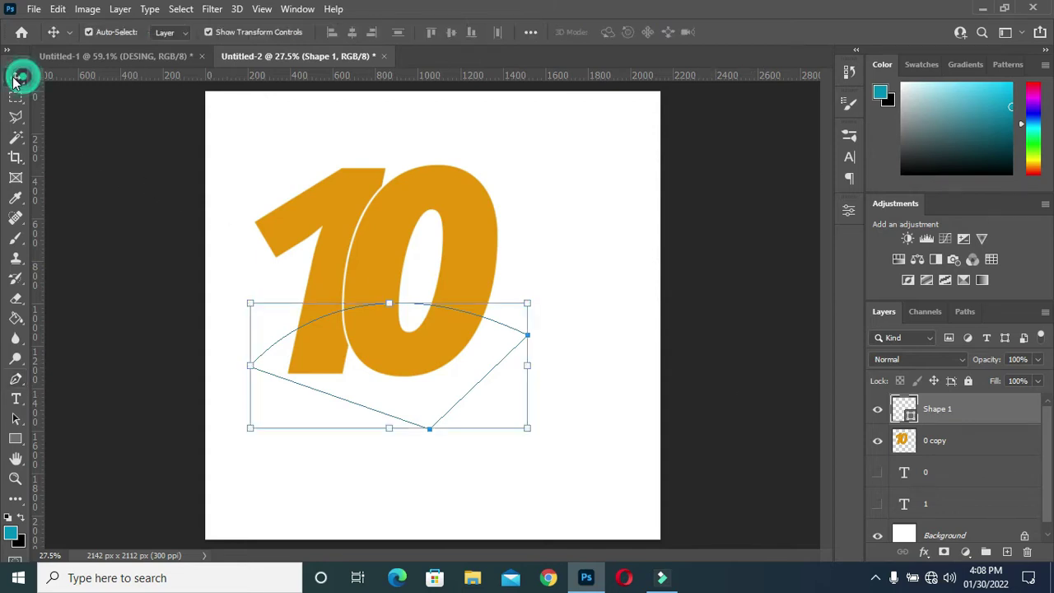
{"action": "right_click", "coordinate": [948, 412]}
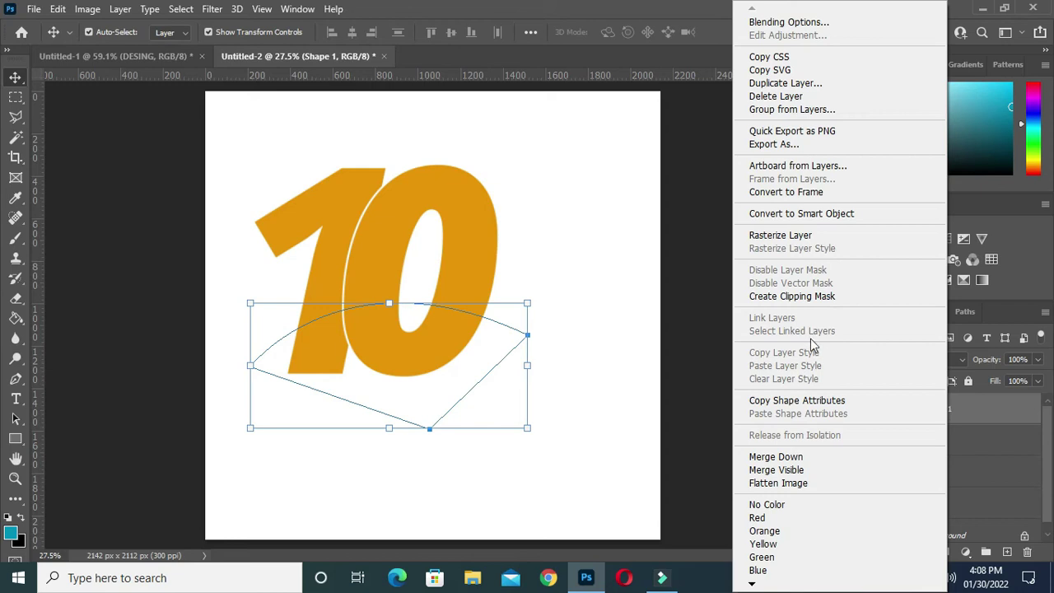
{"action": "left_click", "coordinate": [790, 234]}
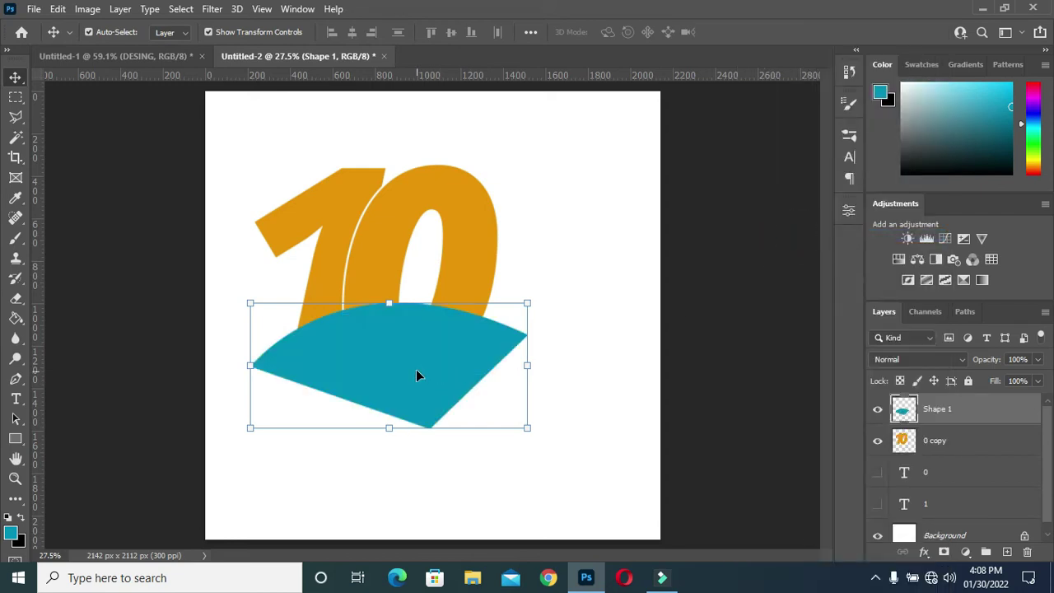
Erase the part of the merged 10 layer inside a selection loaded from Shape 1's outline, and clear the selection.
{"action": "left_click", "coordinate": [915, 444]}
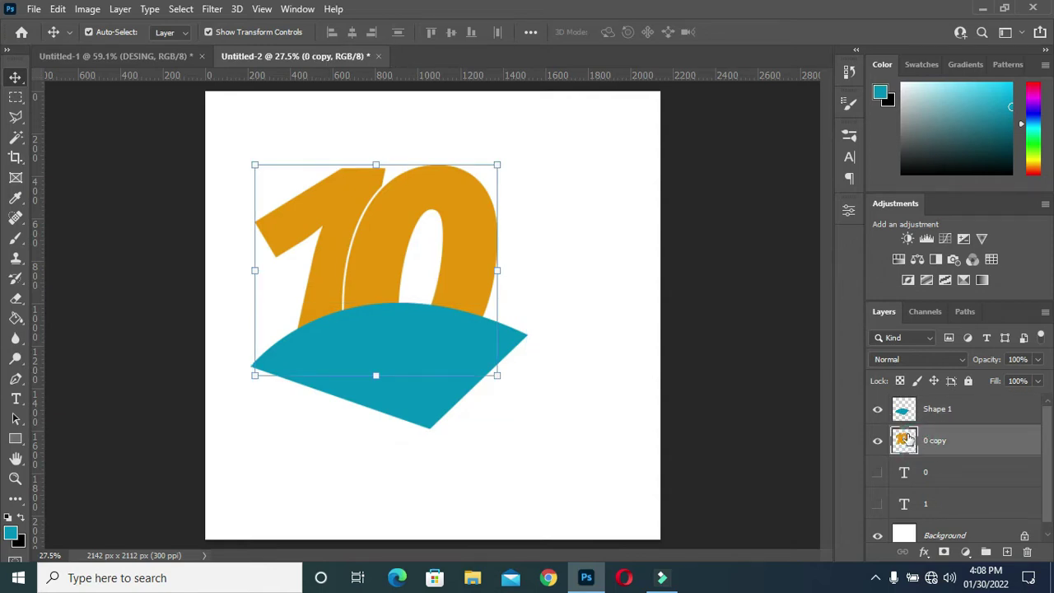
{"action": "key", "text": "ctrl"}
{"action": "left_click", "coordinate": [916, 416], "text": "ctrl"}
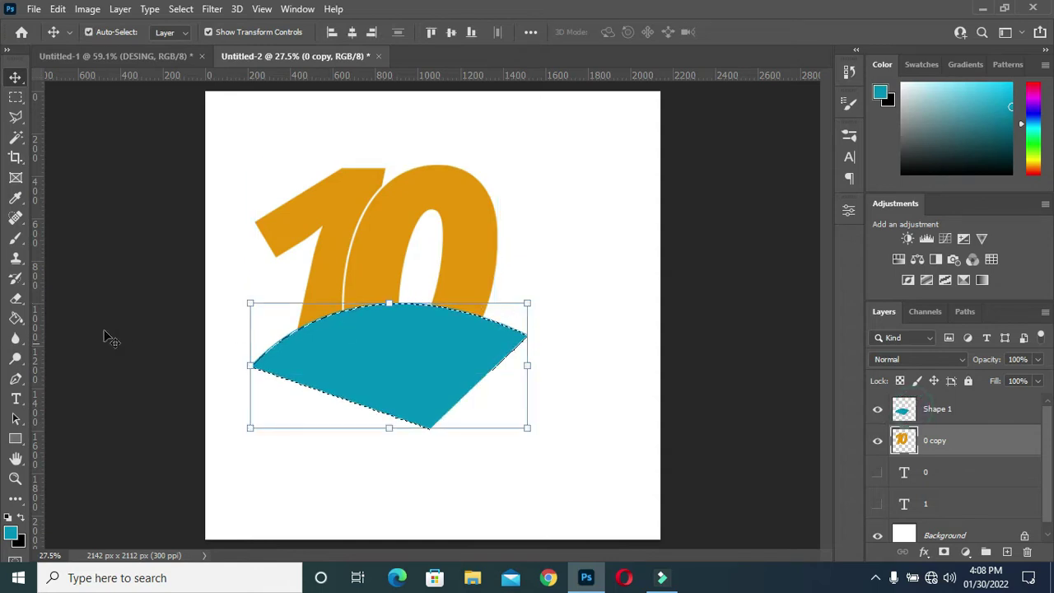
{"action": "left_click", "coordinate": [16, 298]}
{"action": "mouse_move", "coordinate": [301, 353]}
{"action": "left_mouse_down"}
{"action": "mouse_move", "coordinate": [538, 358]}
{"action": "mouse_move", "coordinate": [445, 349]}
{"action": "mouse_move", "coordinate": [328, 379]}
{"action": "mouse_move", "coordinate": [393, 354]}
{"action": "mouse_move", "coordinate": [542, 351]}
{"action": "mouse_move", "coordinate": [426, 342]}
{"action": "mouse_move", "coordinate": [271, 373]}
{"action": "mouse_move", "coordinate": [517, 358]}
{"action": "mouse_move", "coordinate": [404, 399]}
{"action": "mouse_move", "coordinate": [326, 401]}
{"action": "mouse_move", "coordinate": [295, 386]}
{"action": "mouse_move", "coordinate": [514, 337]}
{"action": "mouse_move", "coordinate": [548, 340]}
{"action": "mouse_move", "coordinate": [425, 334]}
{"action": "mouse_move", "coordinate": [224, 354]}
{"action": "mouse_move", "coordinate": [321, 334]}
{"action": "mouse_move", "coordinate": [283, 271]}
{"action": "left_mouse_up"}
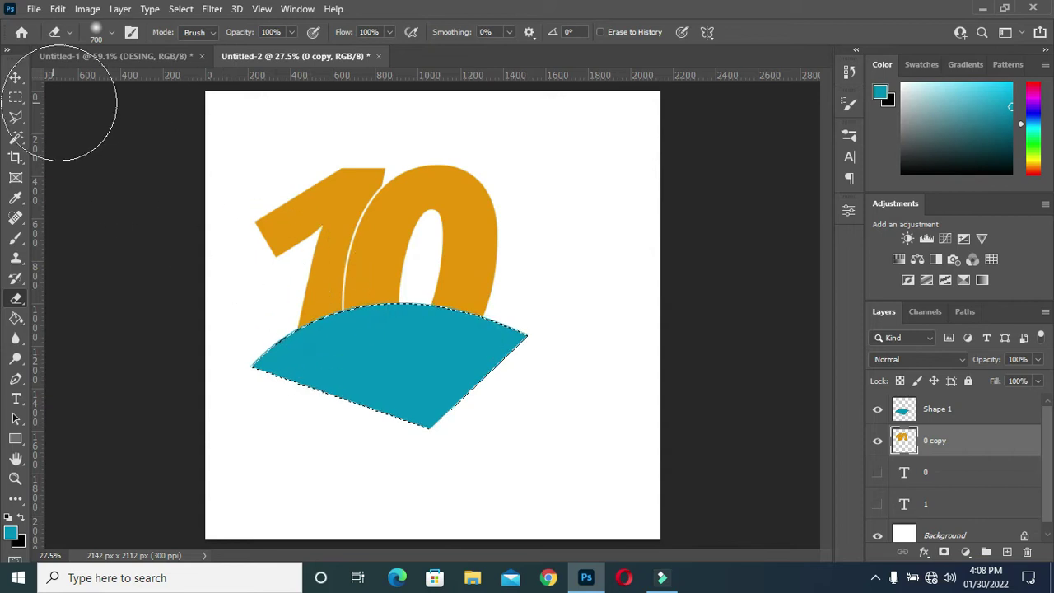
{"action": "key", "text": "ctrl+d"}
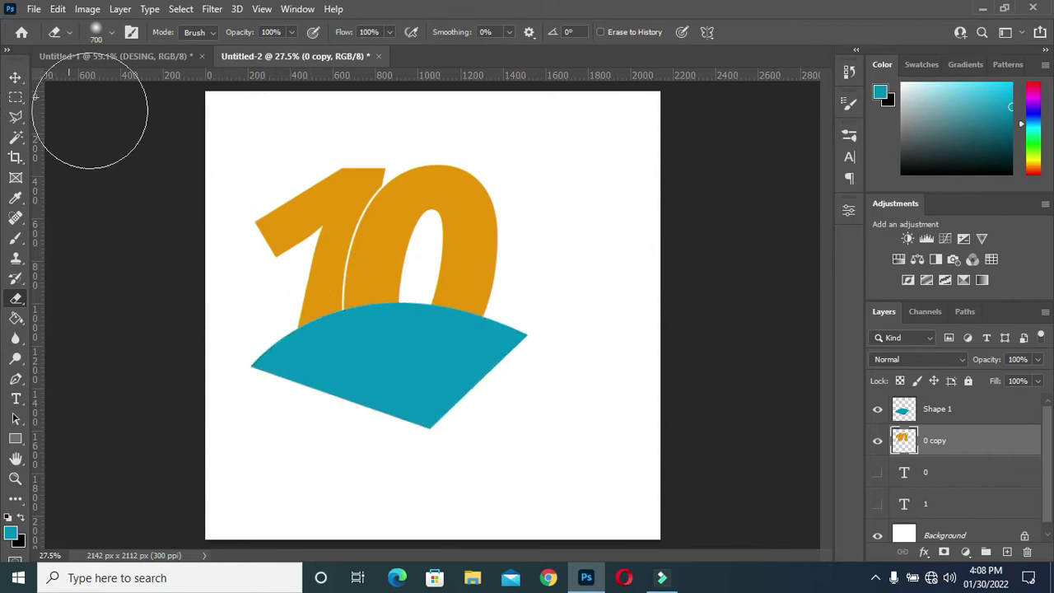
Hide the Shape 1 layer and deselect all layers.
{"action": "left_click", "coordinate": [15, 77]}
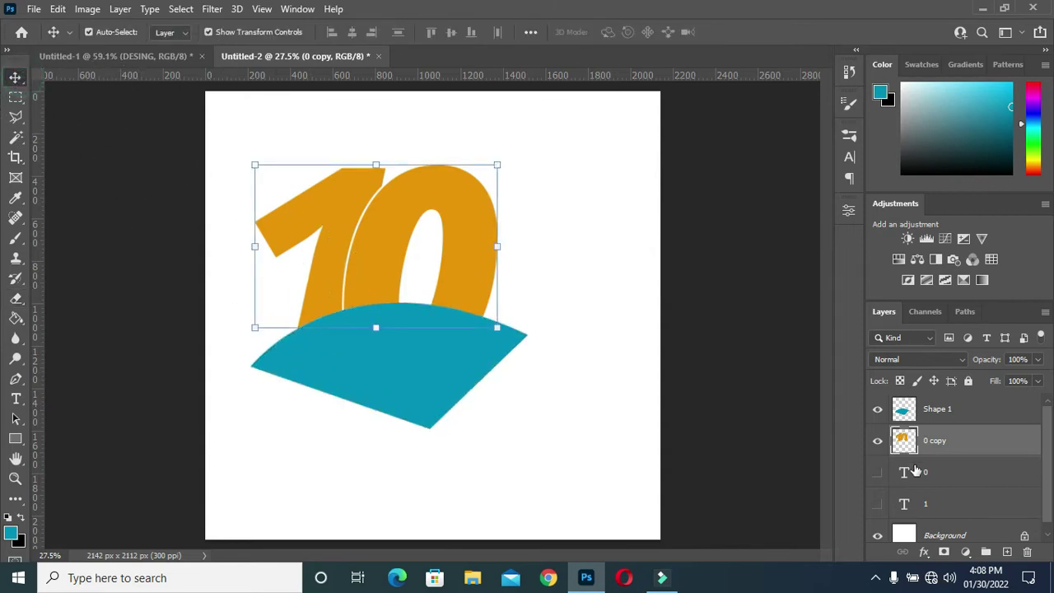
{"action": "left_click", "coordinate": [877, 409]}
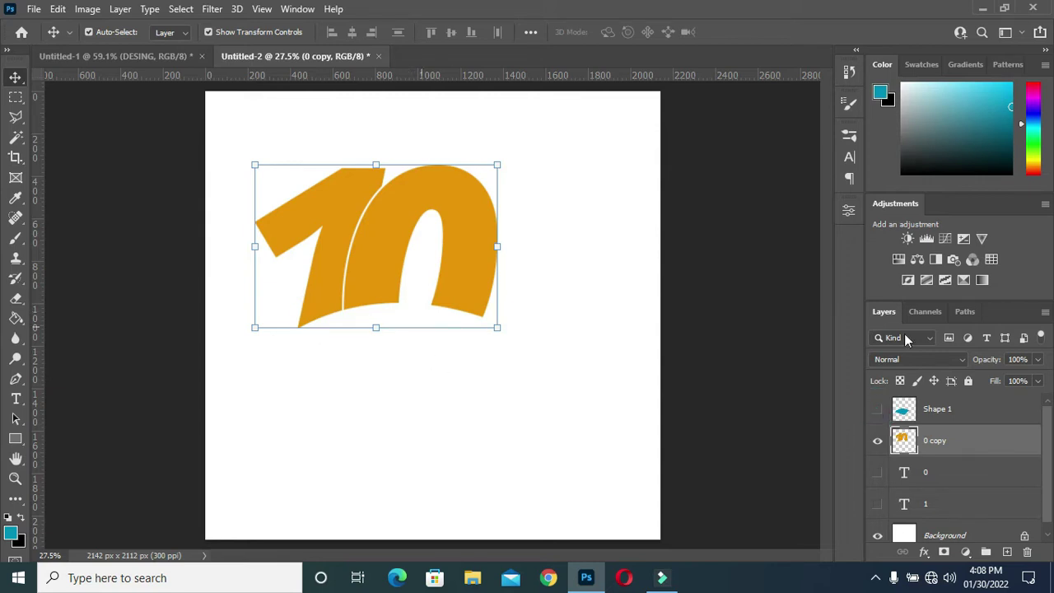
{"action": "left_click", "coordinate": [733, 337]}
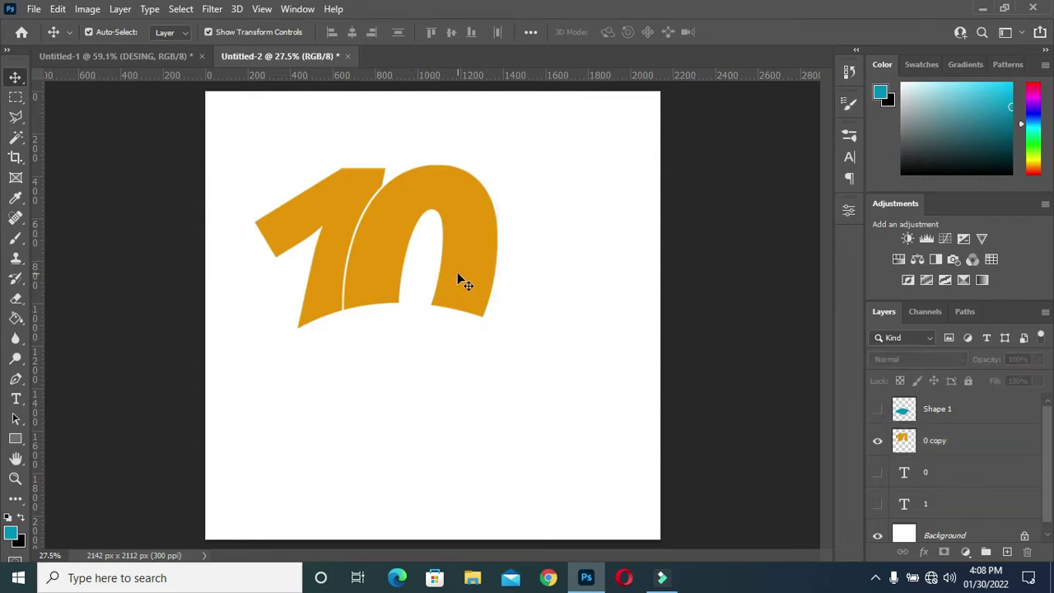
Draw an open arc with the Pen tool just below the curved base of the 10, about 984 px wide and 141 px high.
{"action": "left_click", "coordinate": [13, 380]}
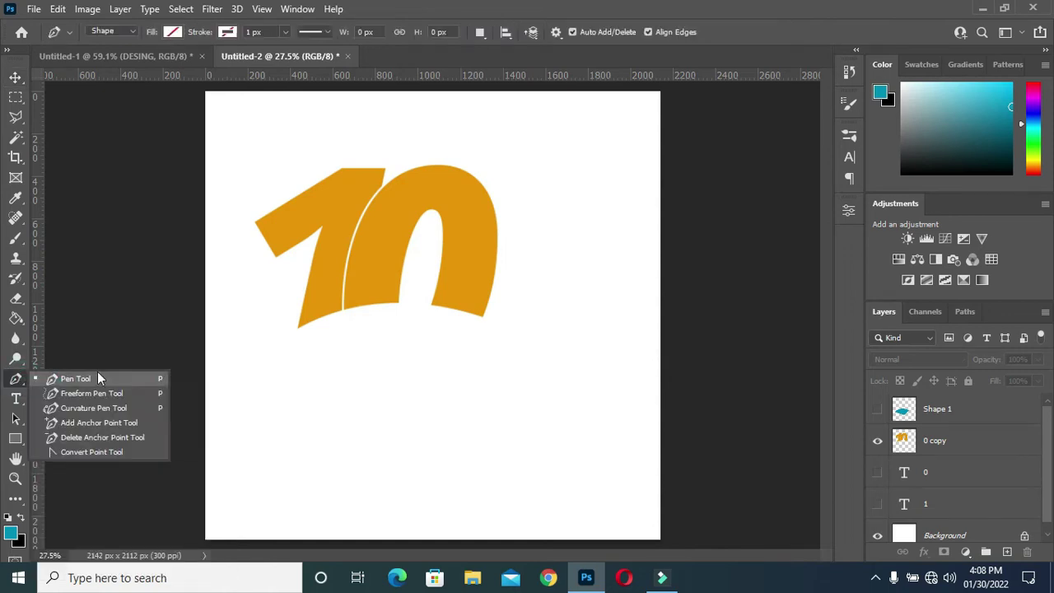
{"action": "left_click", "coordinate": [99, 374]}
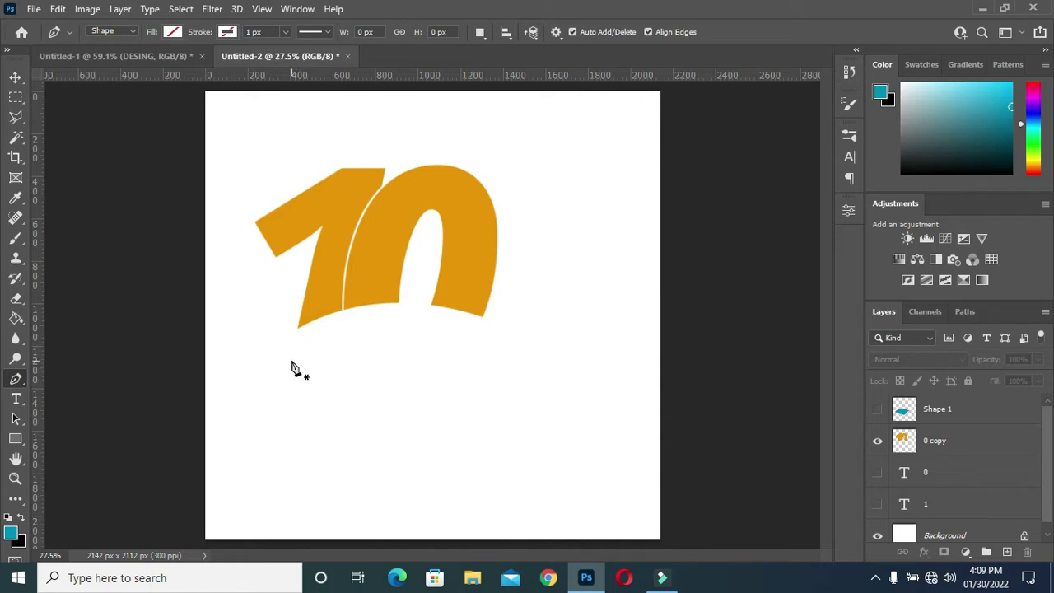
{"action": "left_click", "coordinate": [289, 362]}
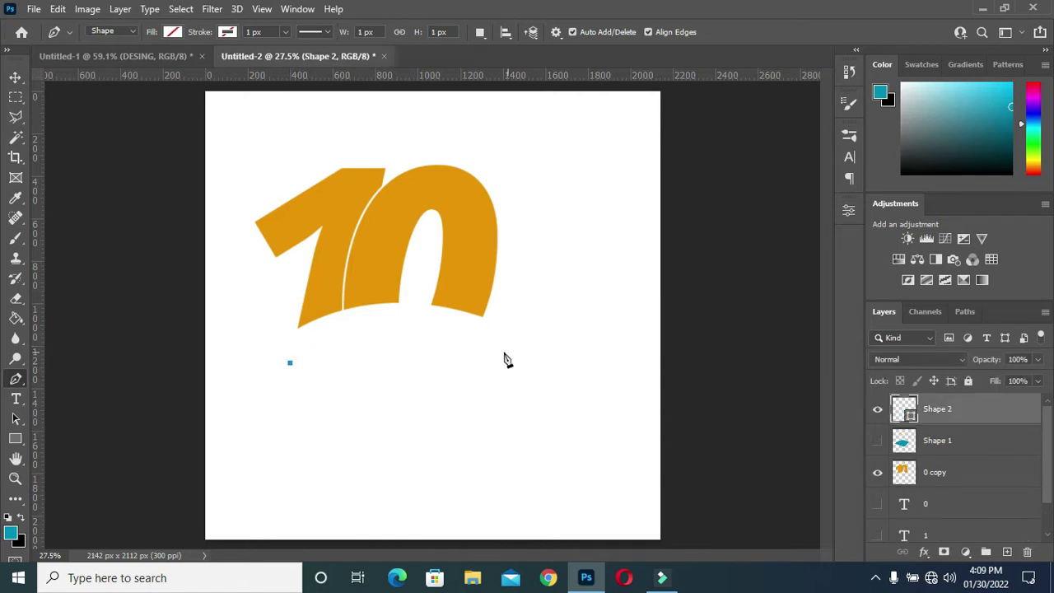
{"action": "left_click_drag", "start_coordinate": [498, 356], "coordinate": [594, 412]}
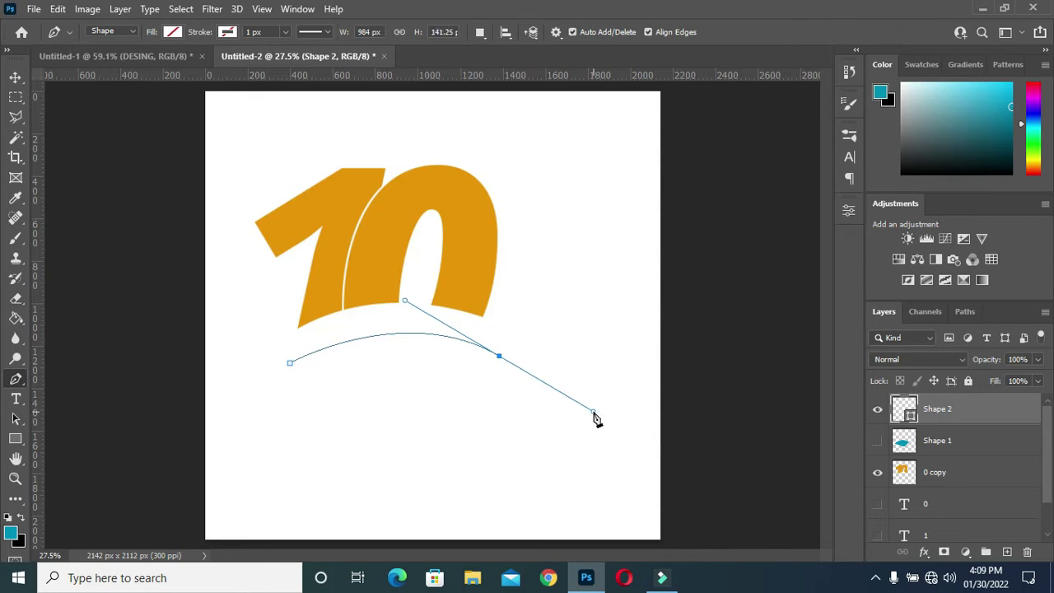
{"action": "left_click", "coordinate": [499, 358]}
{"action": "key", "text": "Escape"}
{"action": "left_click", "coordinate": [16, 79]}
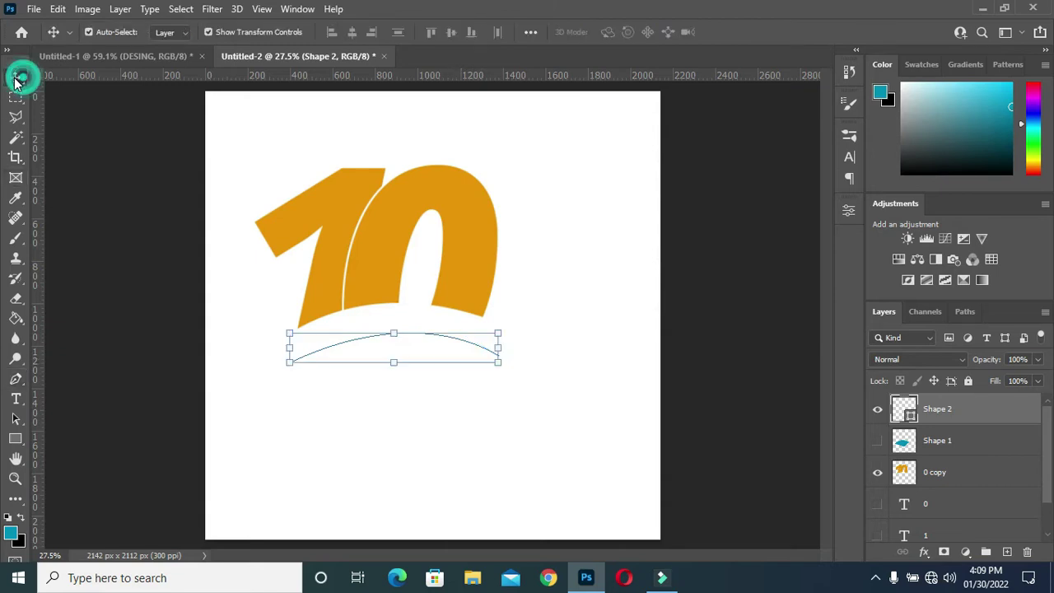
Add the horizontal text ANNIVERSSARY along the arc, starting at its left end.
{"action": "left_click", "coordinate": [16, 400]}
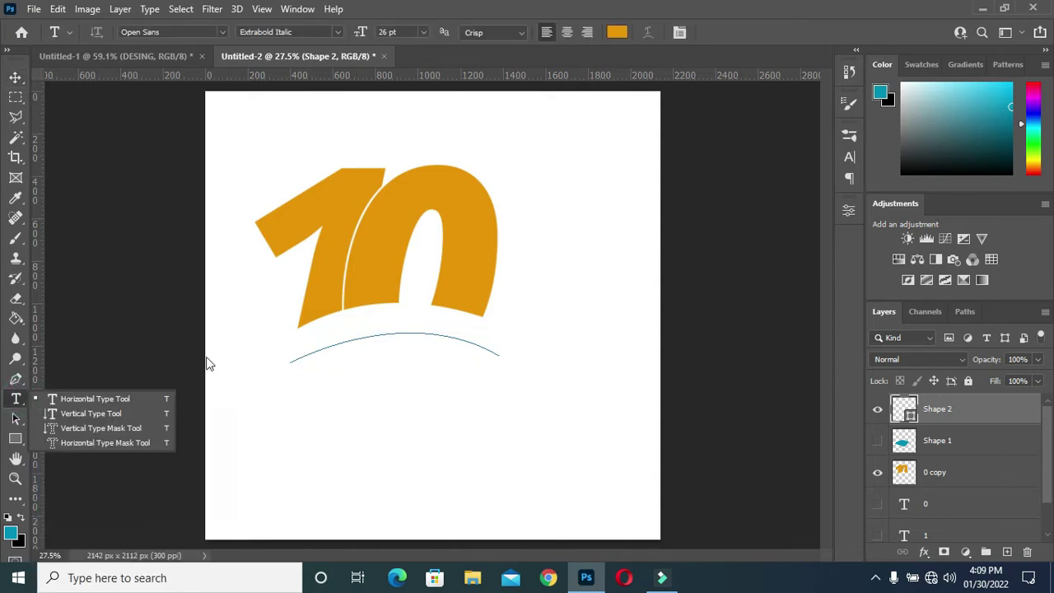
{"action": "left_click", "coordinate": [147, 402]}
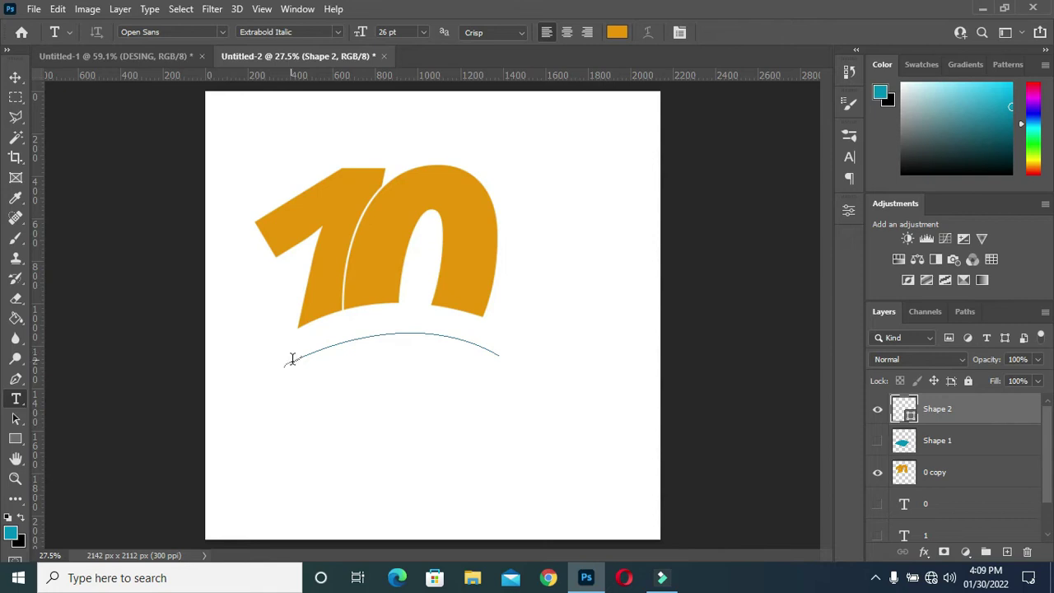
{"action": "scroll", "coordinate": [289, 359], "scroll_direction": "up", "scroll_amount": 5}
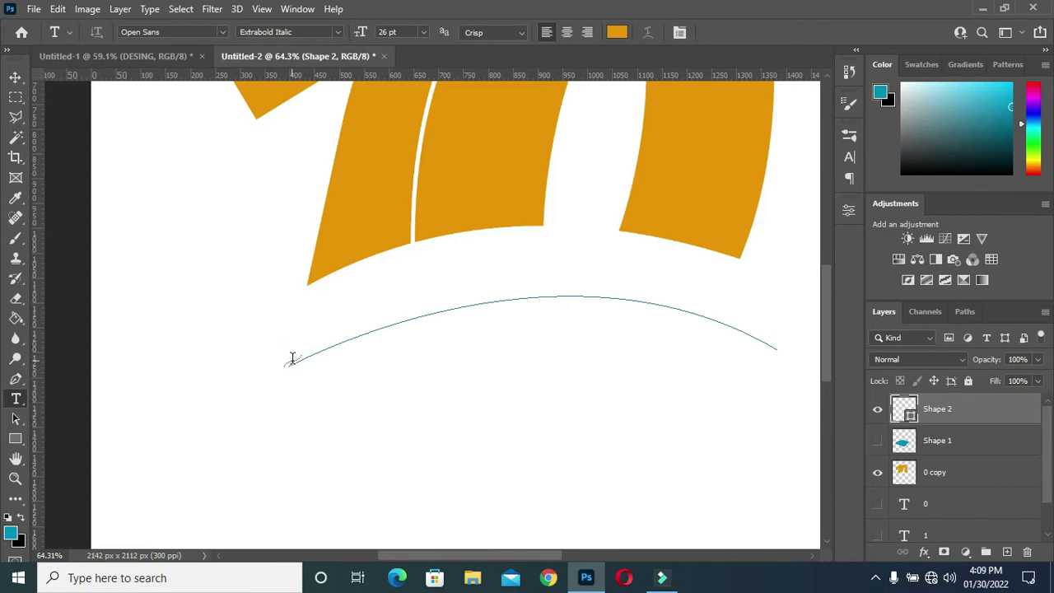
{"action": "left_click", "coordinate": [290, 360]}
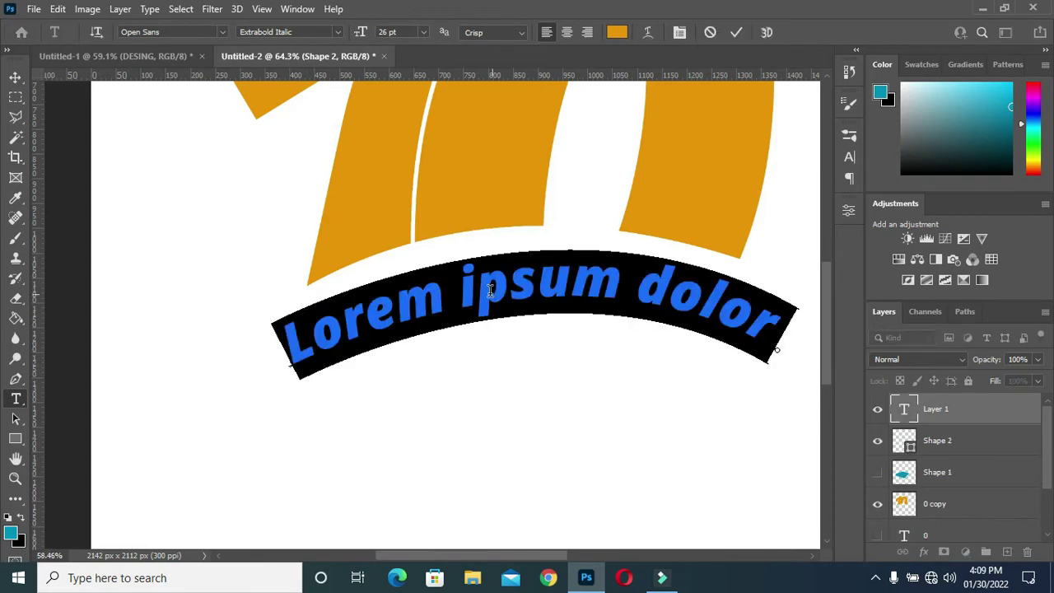
{"action": "scroll", "coordinate": [490, 290], "scroll_direction": "down", "scroll_amount": 2}
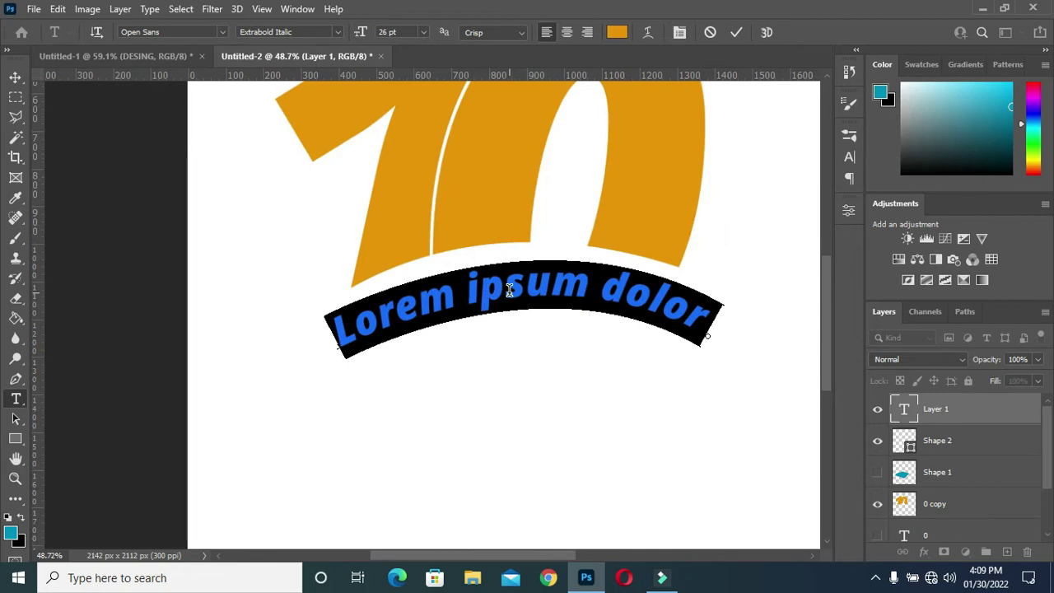
{"action": "type", "text": "ANNIVERSA"}
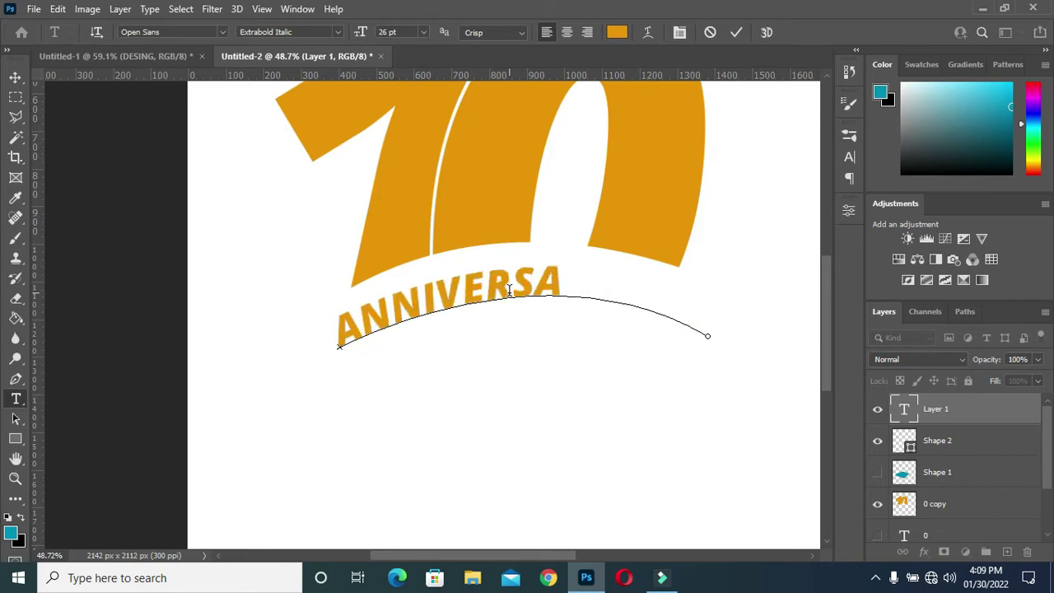
{"action": "type", "text": "RU"}
{"action": "key", "text": "BackSpace"}
{"action": "key", "text": "BackSpace"}
{"action": "key", "text": "BackSpace"}
{"action": "type", "text": "SARY"}
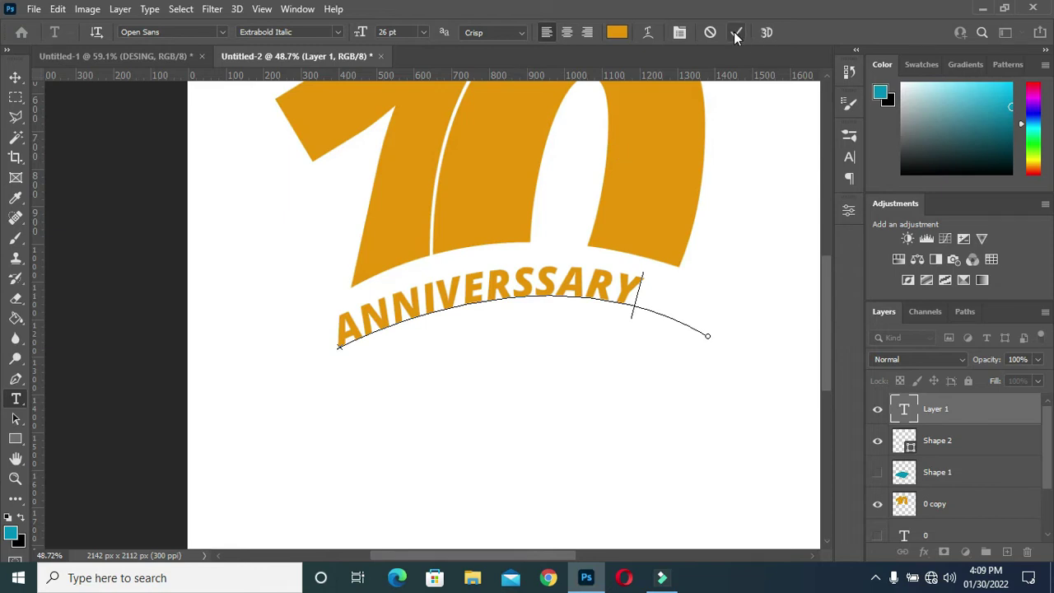
Set the font size of the whole curved text to 28 pt and commit the text.
{"action": "key", "text": "ctrl+a"}
{"action": "left_click", "coordinate": [402, 31]}
{"action": "key", "text": "Up"}
{"action": "key", "text": "Up"}
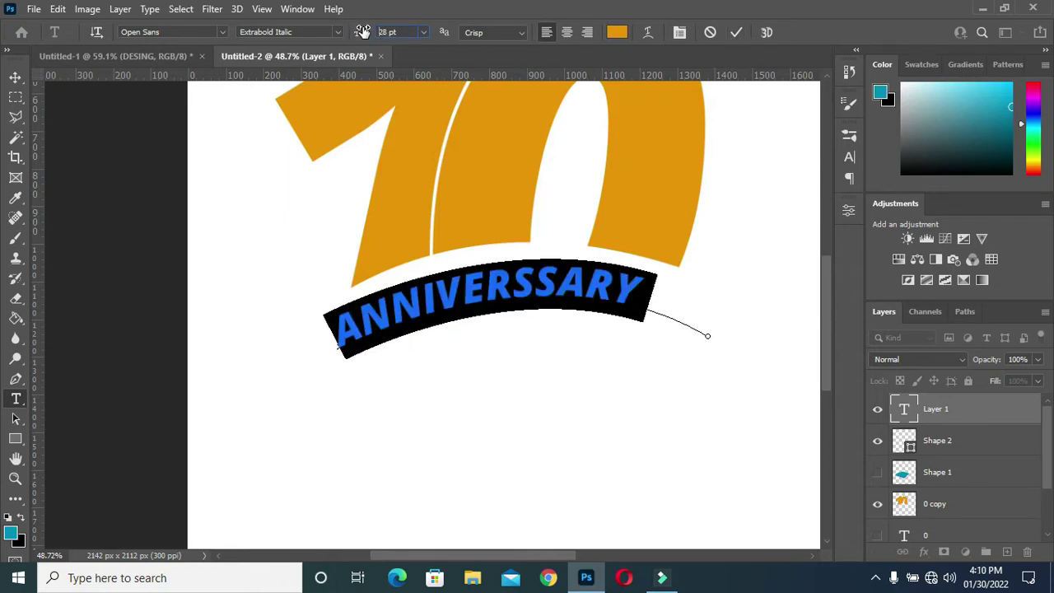
{"action": "left_click", "coordinate": [736, 31]}
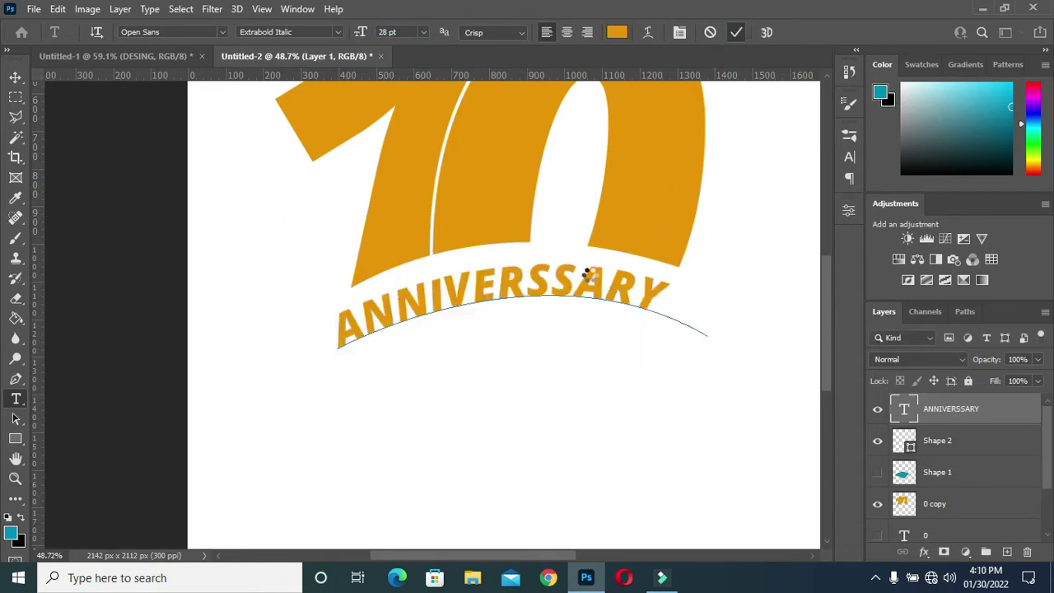
Move the curved ANNIVERSSARY text about 27 px right and 28 px up, close beneath the base of the 10.
{"action": "left_click", "coordinate": [15, 76]}
{"action": "mouse_move", "coordinate": [520, 281]}
{"action": "left_mouse_down"}
{"action": "mouse_move", "coordinate": [529, 266]}
{"action": "mouse_move", "coordinate": [530, 275]}
{"action": "left_mouse_up"}
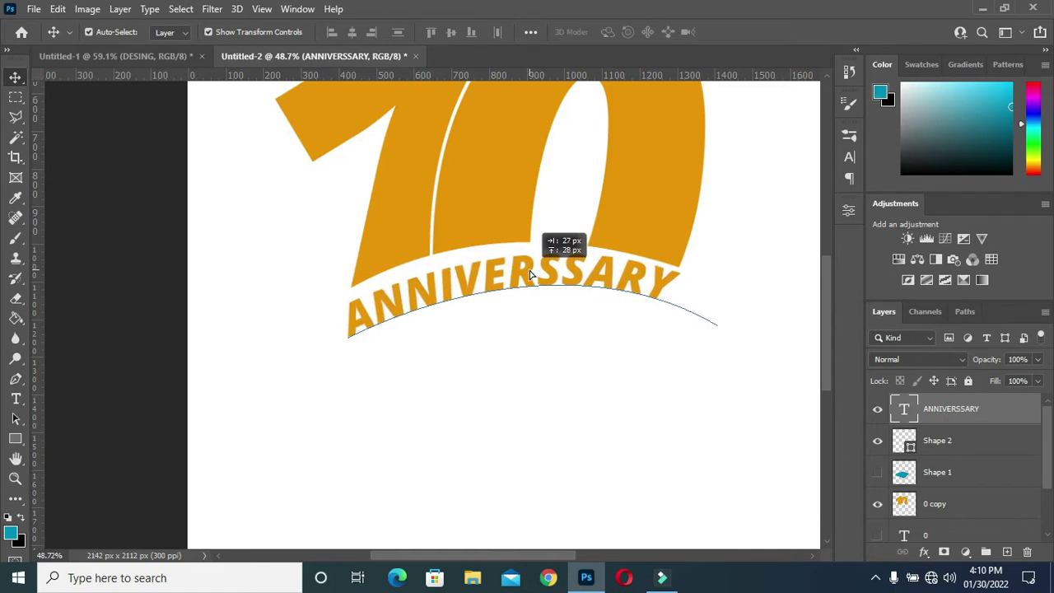
{"action": "left_click_drag", "start_coordinate": [531, 275], "coordinate": [531, 274]}
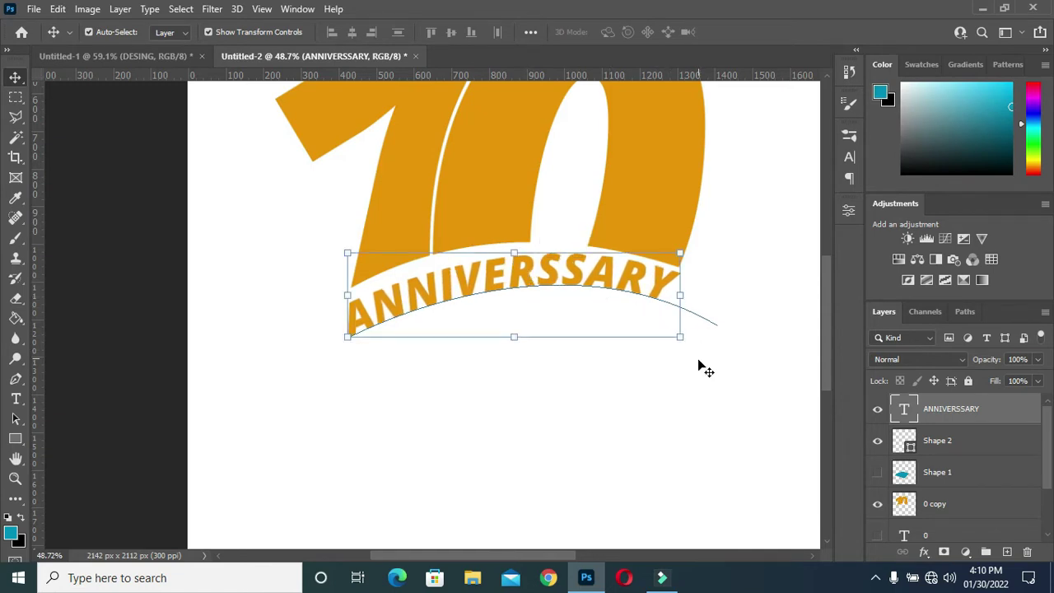
Rotate the curved ANNIVERSSARY text about 0.74° clockwise at its existing size, commit the transform and deselect it.
{"action": "left_click_drag", "start_coordinate": [696, 355], "coordinate": [729, 354]}
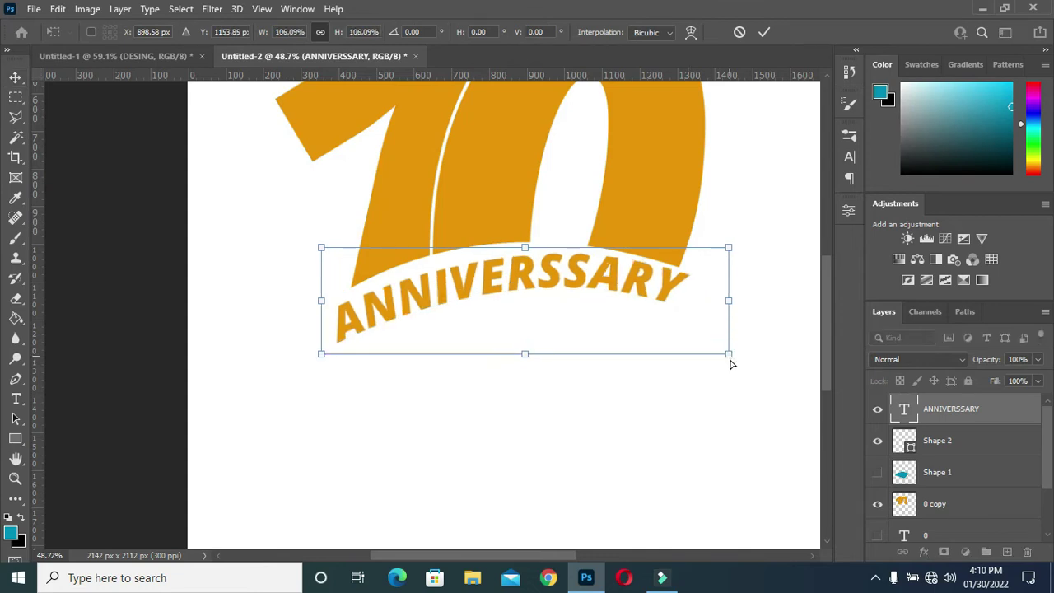
{"action": "left_click", "coordinate": [765, 33]}
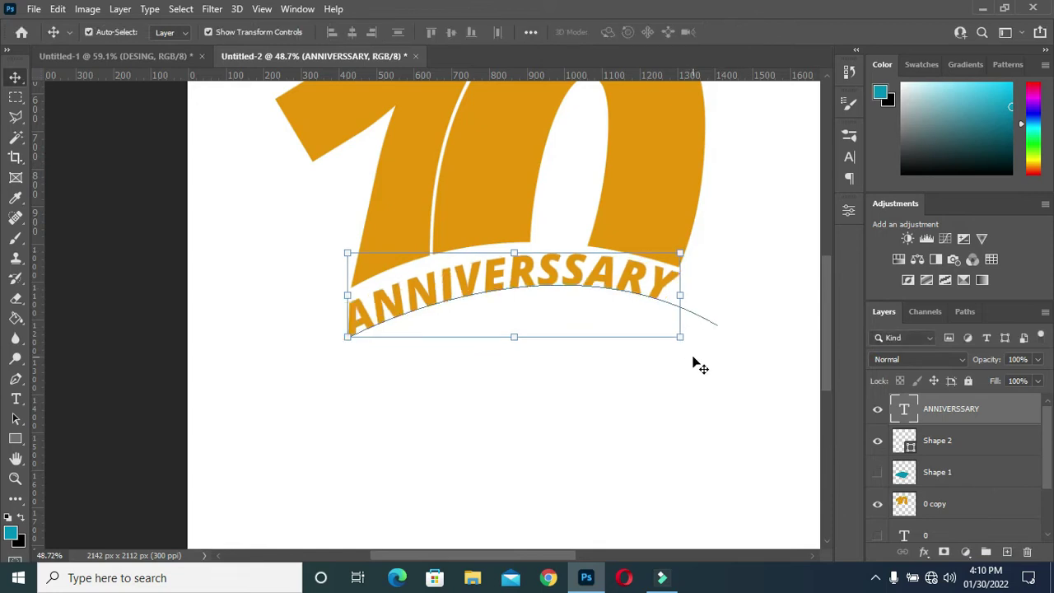
{"action": "left_click", "coordinate": [682, 336]}
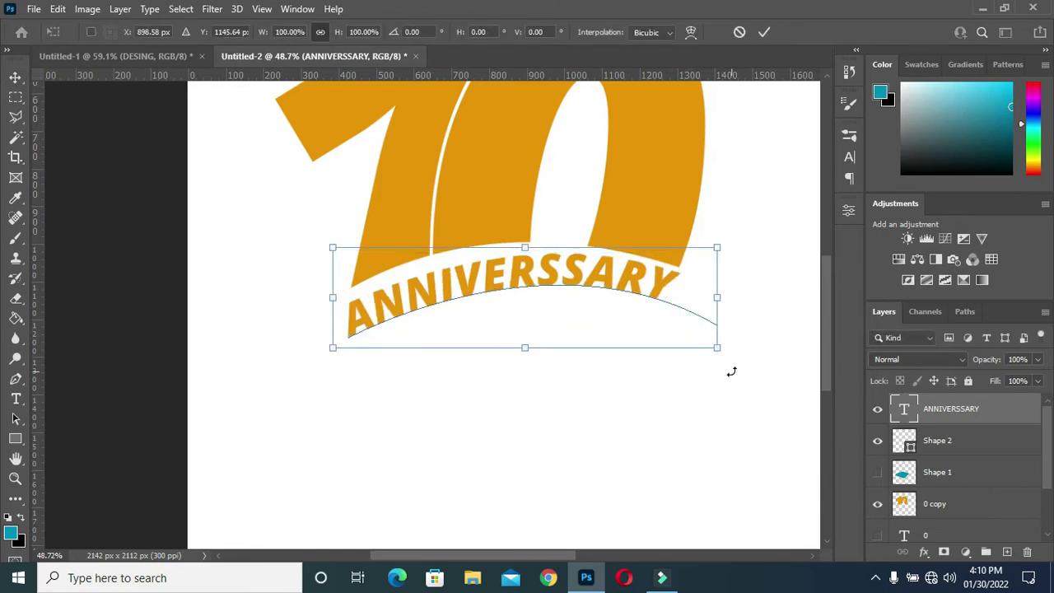
{"action": "left_click_drag", "start_coordinate": [741, 369], "coordinate": [739, 370]}
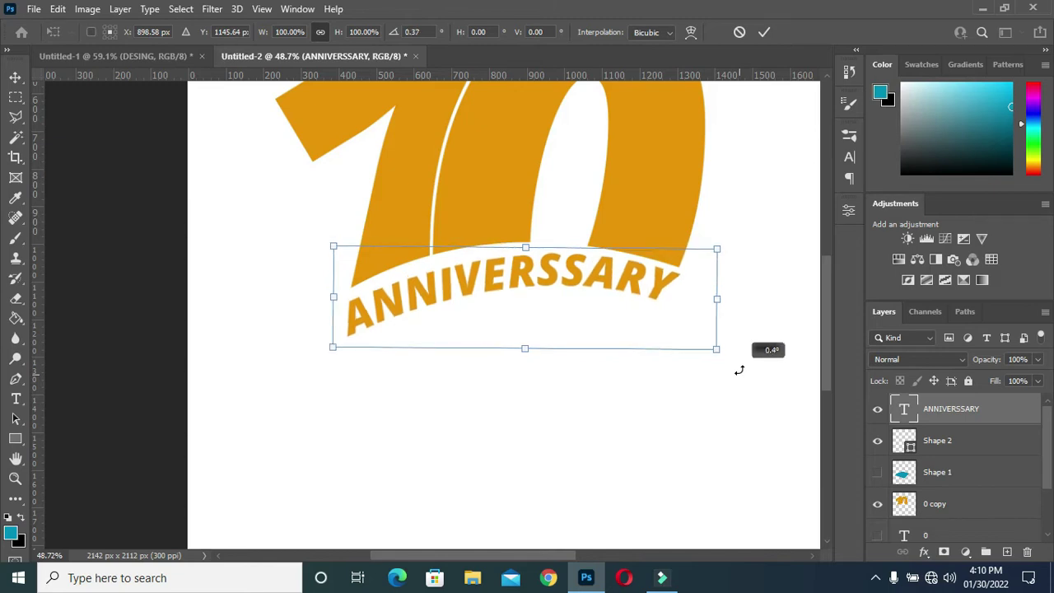
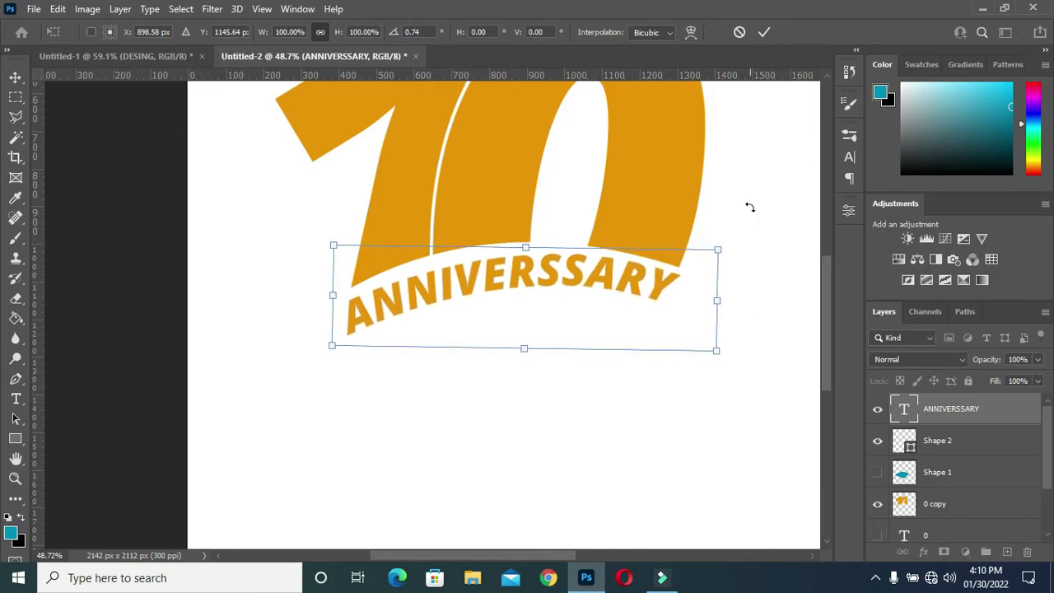
{"action": "left_click", "coordinate": [764, 31]}
{"action": "key", "text": "ctrl+0"}
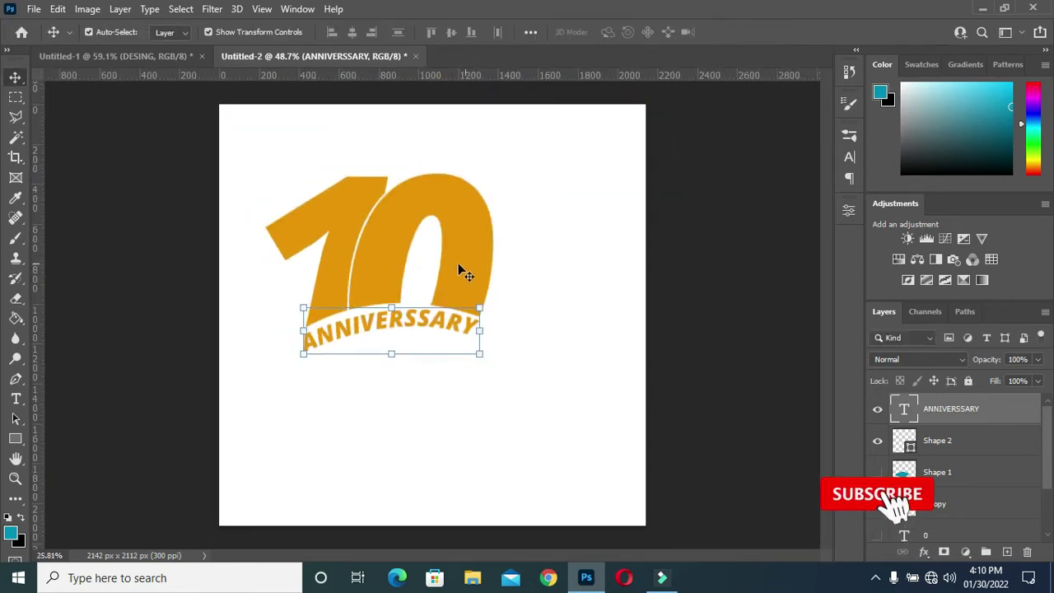
{"action": "left_click", "coordinate": [730, 294]}
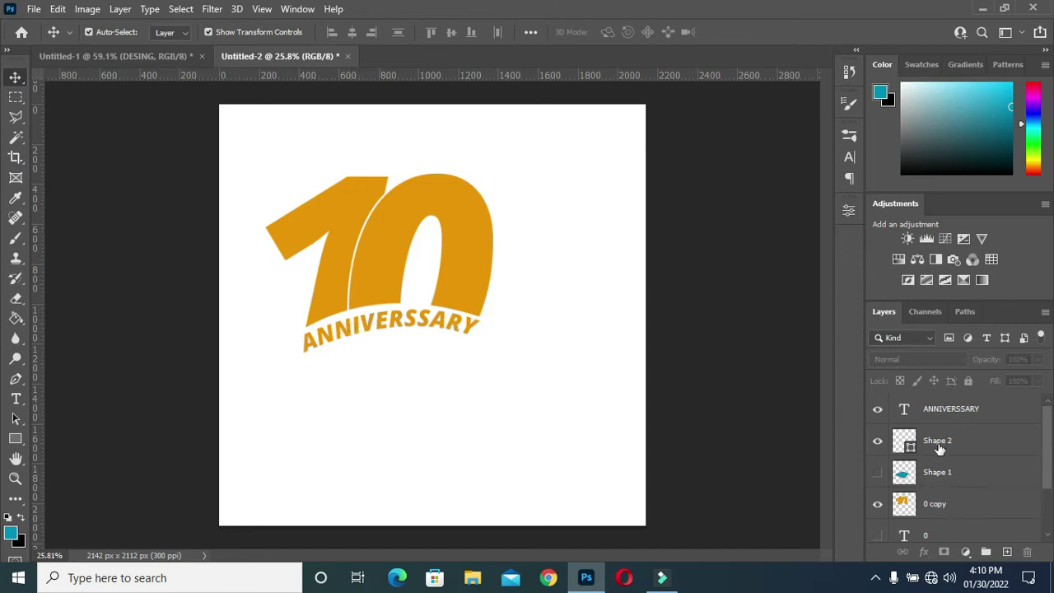
Group all layers from ANNIVERSSARY down to 1, hide the group and deselect it.
{"action": "left_click", "coordinate": [959, 409]}
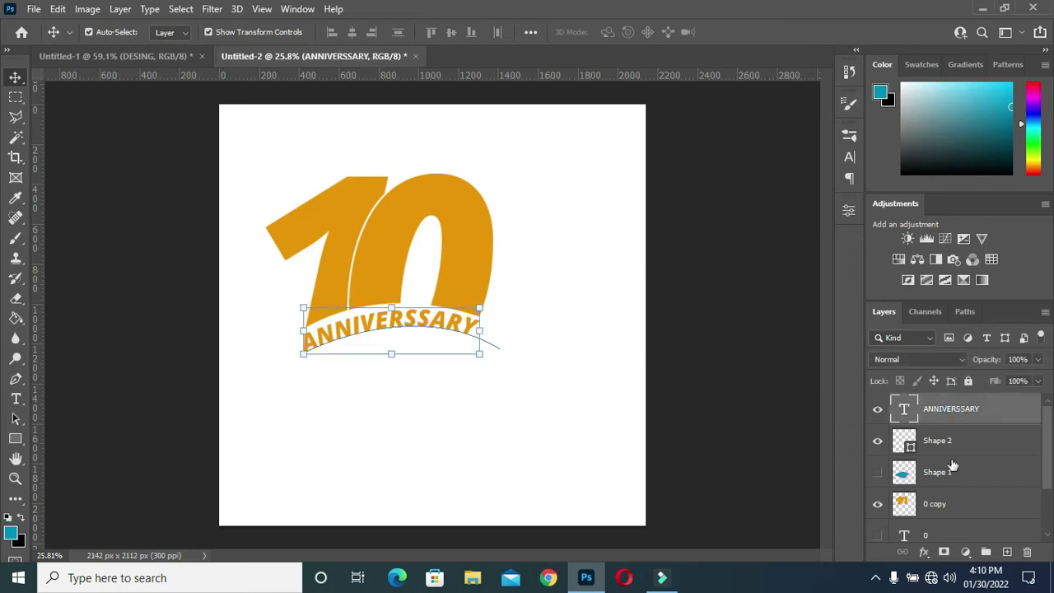
{"action": "scroll", "coordinate": [959, 501], "scroll_direction": "down", "scroll_amount": 2}
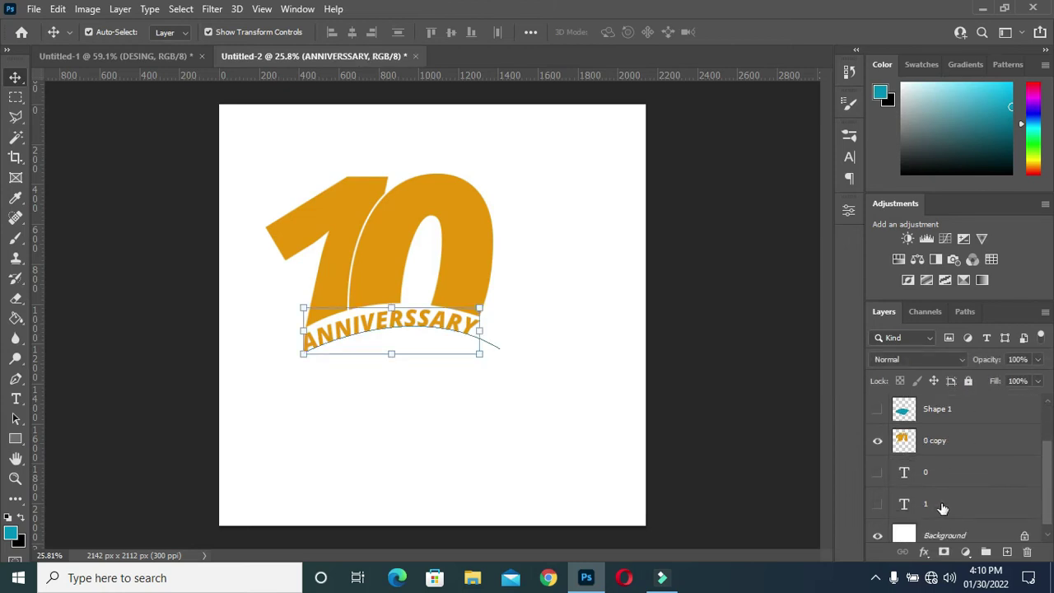
{"action": "left_click", "coordinate": [943, 504], "text": "shift"}
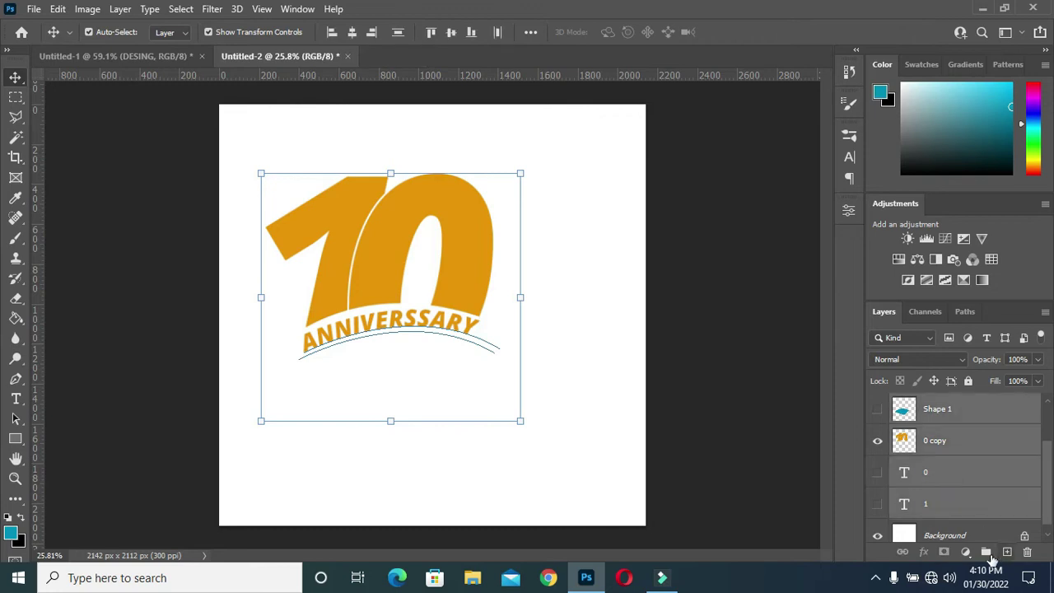
{"action": "left_click", "coordinate": [985, 551]}
{"action": "left_click", "coordinate": [876, 402]}
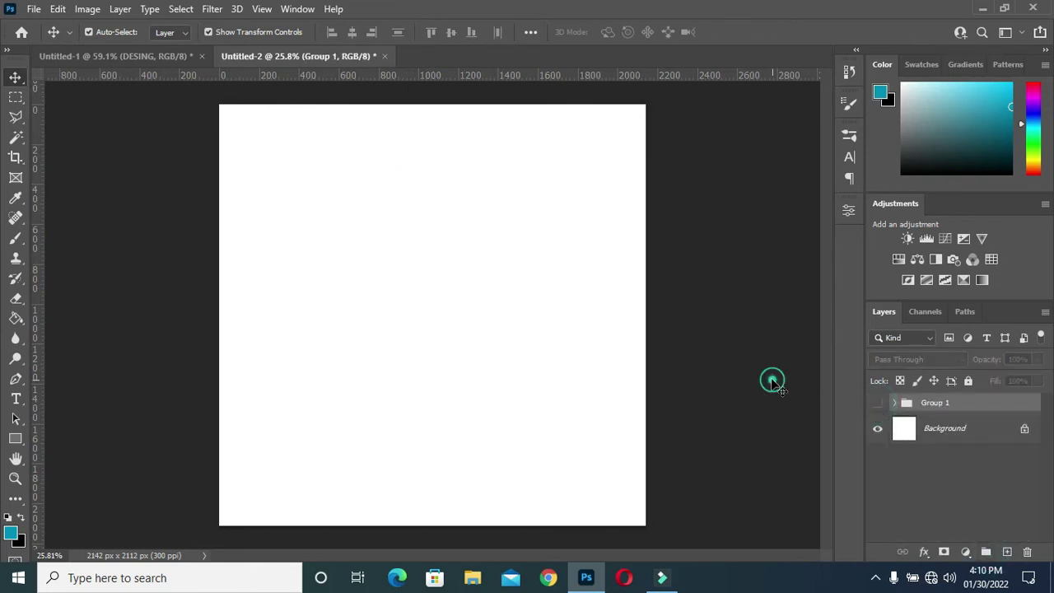
{"action": "left_click", "coordinate": [156, 209]}
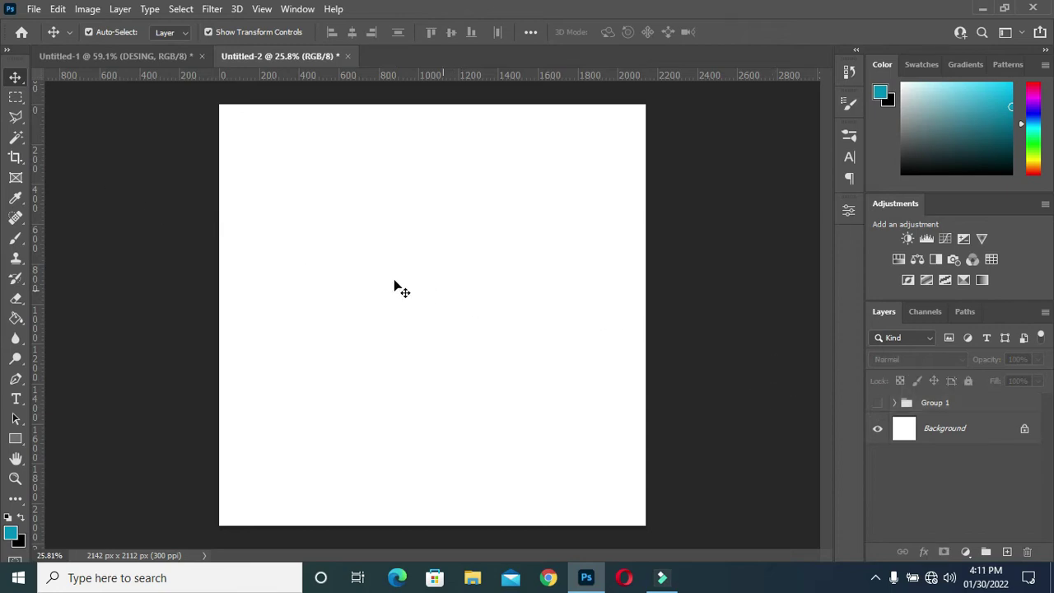
Copy the DESING group from Untitled-1 into Untitled-2, scaled to about 190%, and place it in the canvas's upper-right corner.
{"action": "left_click", "coordinate": [124, 56]}
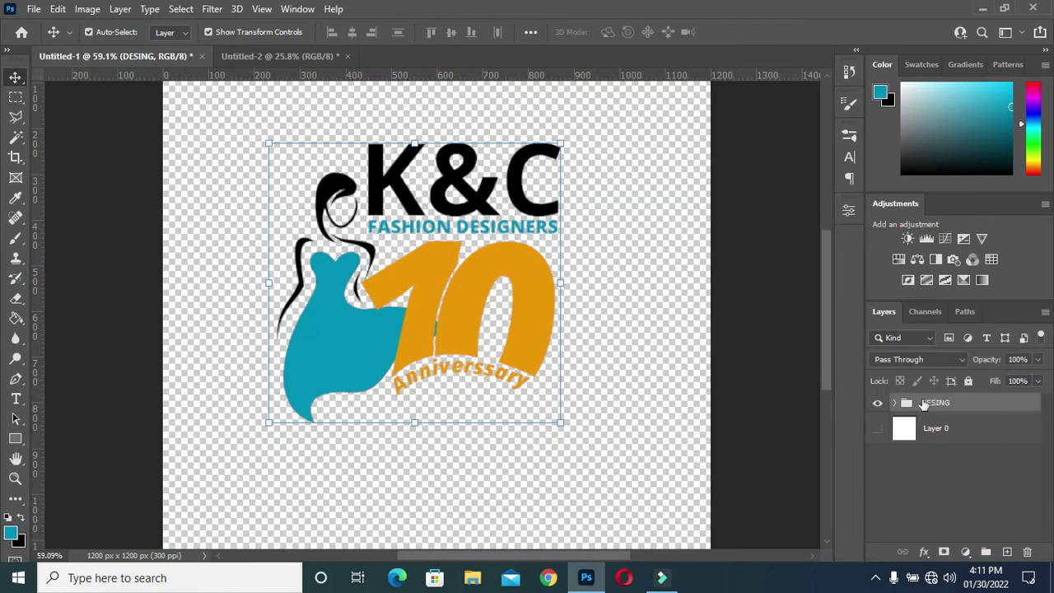
{"action": "left_click_drag", "start_coordinate": [927, 404], "coordinate": [409, 225]}
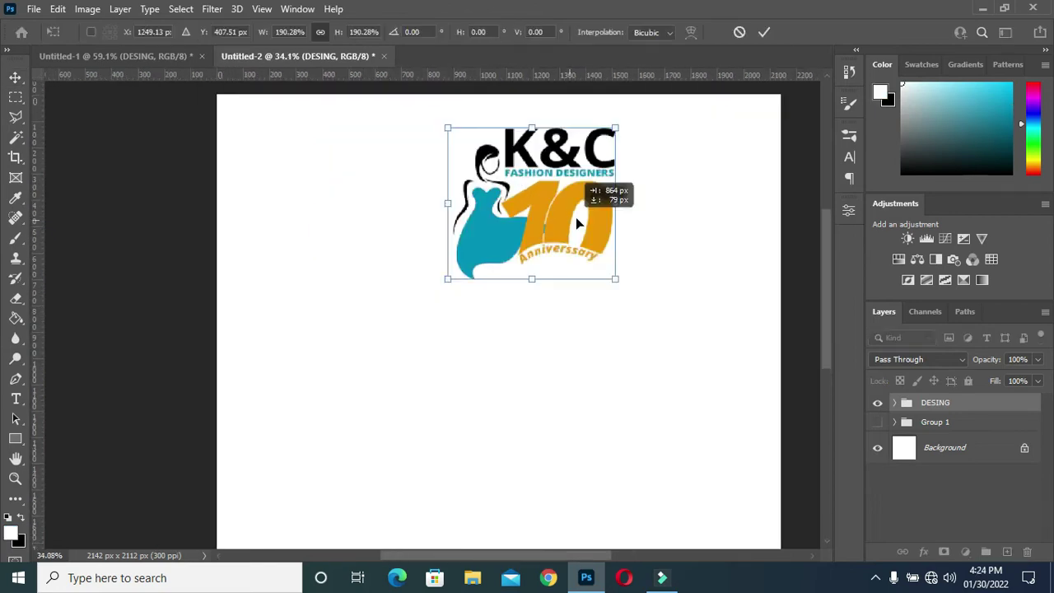
{"action": "left_click_drag", "start_coordinate": [581, 201], "coordinate": [671, 209]}
{"action": "left_click", "coordinate": [765, 33]}
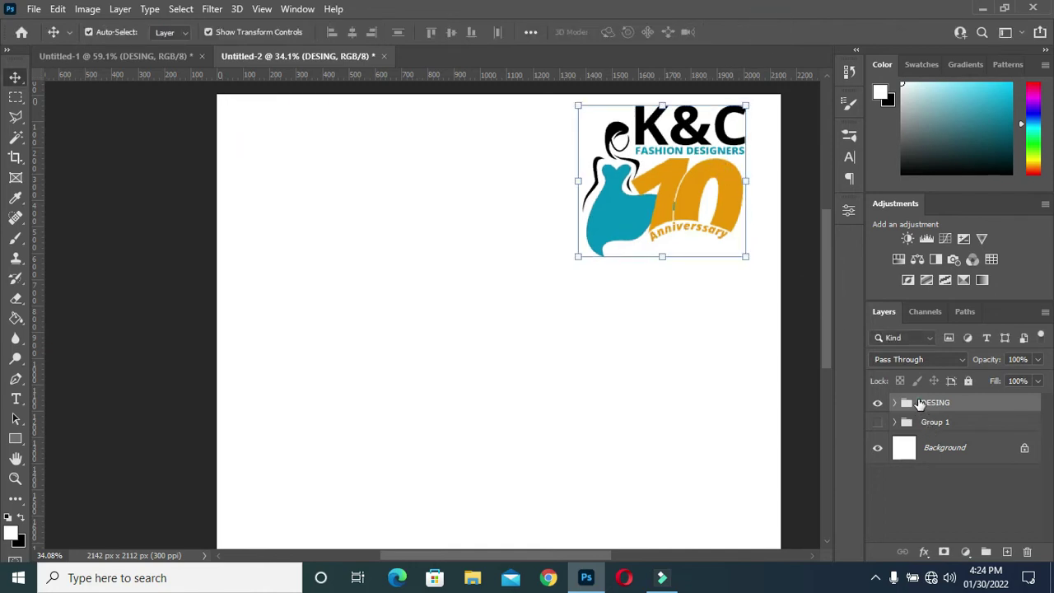
Nudge the DESING logo group slightly right, closer to the canvas's right edge.
{"action": "key", "text": "Right"}
{"action": "key", "text": "Right"}
{"action": "key", "text": "Right"}
{"action": "key", "text": "Right"}
{"action": "key", "text": "Right"}
{"action": "key", "text": "Right"}
{"action": "key", "text": "Right"}
{"action": "key", "text": "Right"}
{"action": "key", "text": "Right"}
{"action": "key", "text": "Right"}
{"action": "key", "text": "Right"}
{"action": "key", "text": "Right"}
{"action": "key", "text": "Right"}
{"action": "key", "text": "Right"}
{"action": "key", "text": "Right"}
{"action": "key", "text": "Right"}
{"action": "key", "text": "Right"}
{"action": "key", "text": "Right"}
{"action": "key", "text": "Right"}
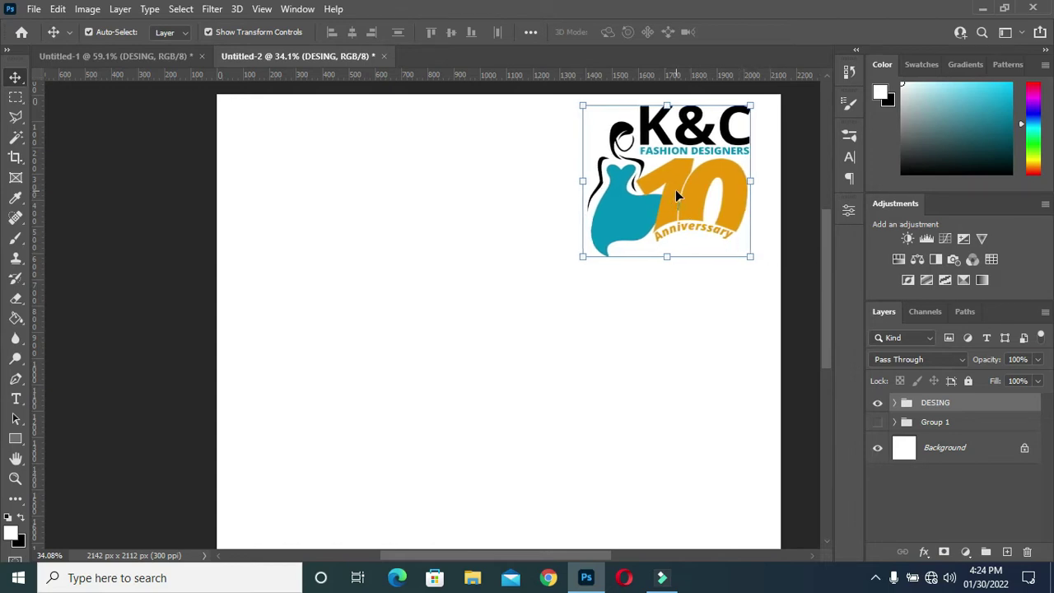
Move the DESING logo group to the horizontal centre of the canvas, just below its top edge.
{"action": "left_click", "coordinate": [667, 261]}
{"action": "left_click_drag", "start_coordinate": [673, 188], "coordinate": [499, 195]}
{"action": "left_click", "coordinate": [764, 32]}
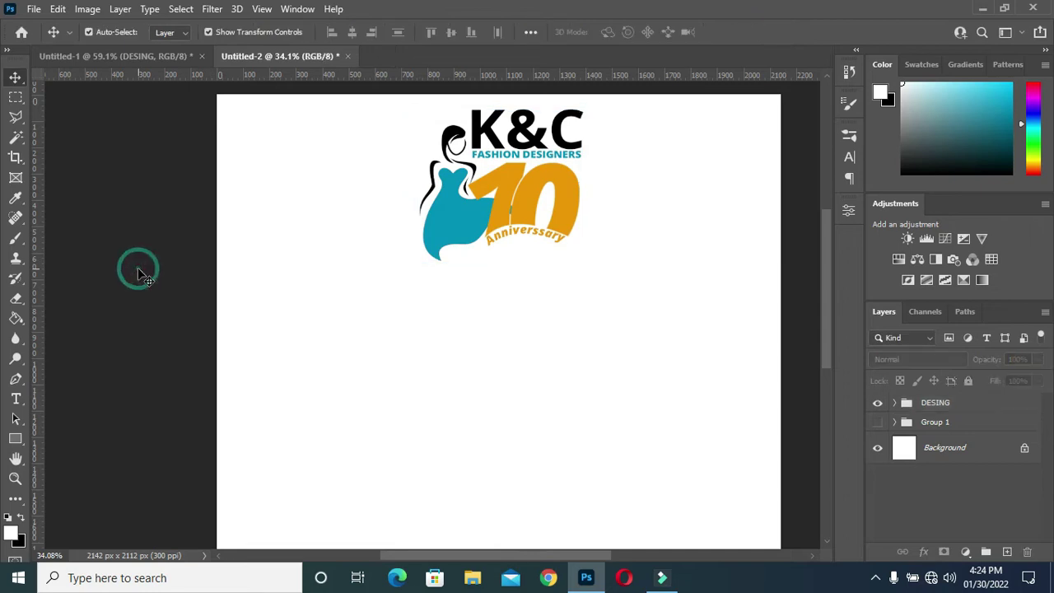
Duplicate the DESING group and shrink the copy to about 17.67% in the canvas's upper-left corner.
{"action": "left_click", "coordinate": [934, 404]}
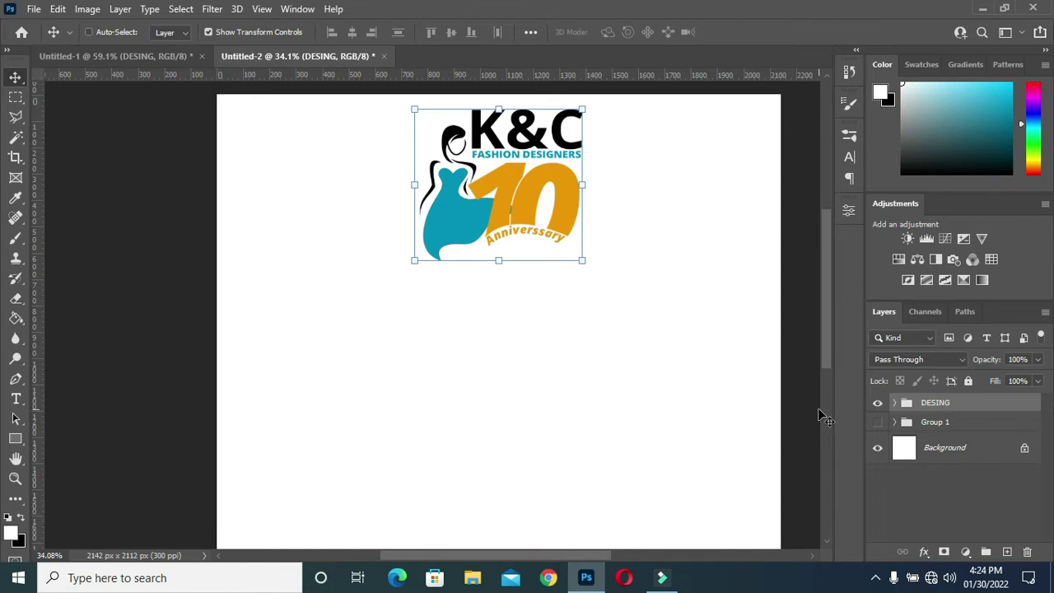
{"action": "key", "text": "ctrl+j"}
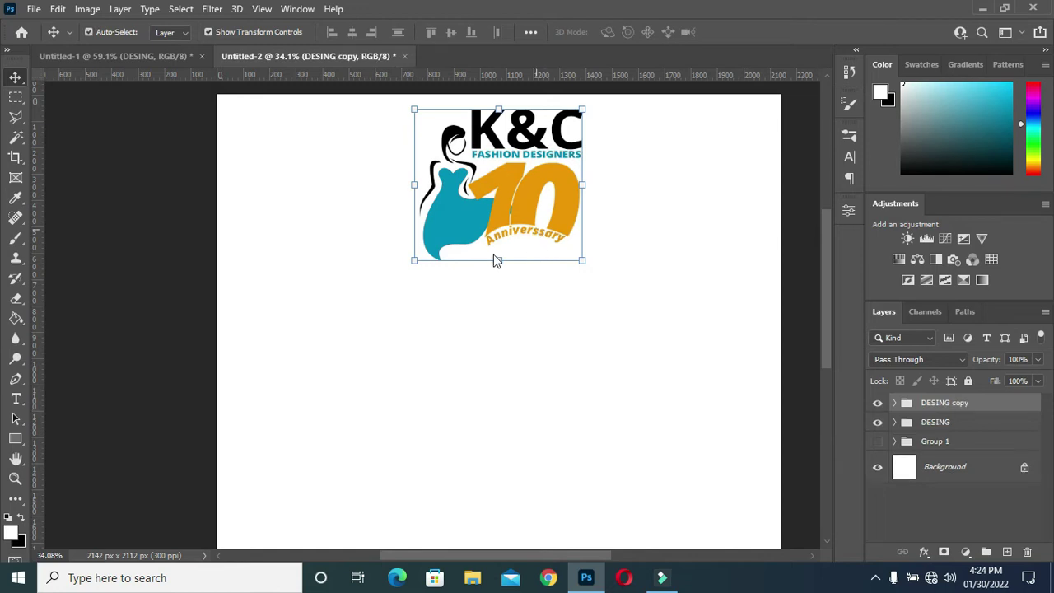
{"action": "left_click_drag", "start_coordinate": [499, 262], "coordinate": [300, 169]}
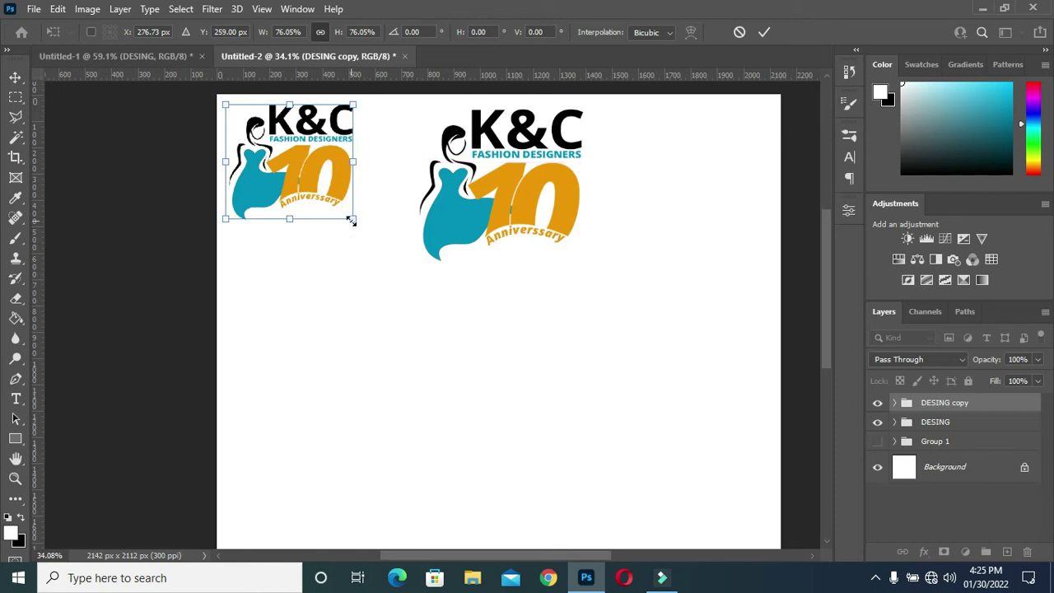
{"action": "scroll", "coordinate": [356, 202], "scroll_direction": "up", "scroll_amount": 2}
{"action": "left_click_drag", "start_coordinate": [367, 249], "coordinate": [218, 145]}
{"action": "left_click", "coordinate": [764, 32]}
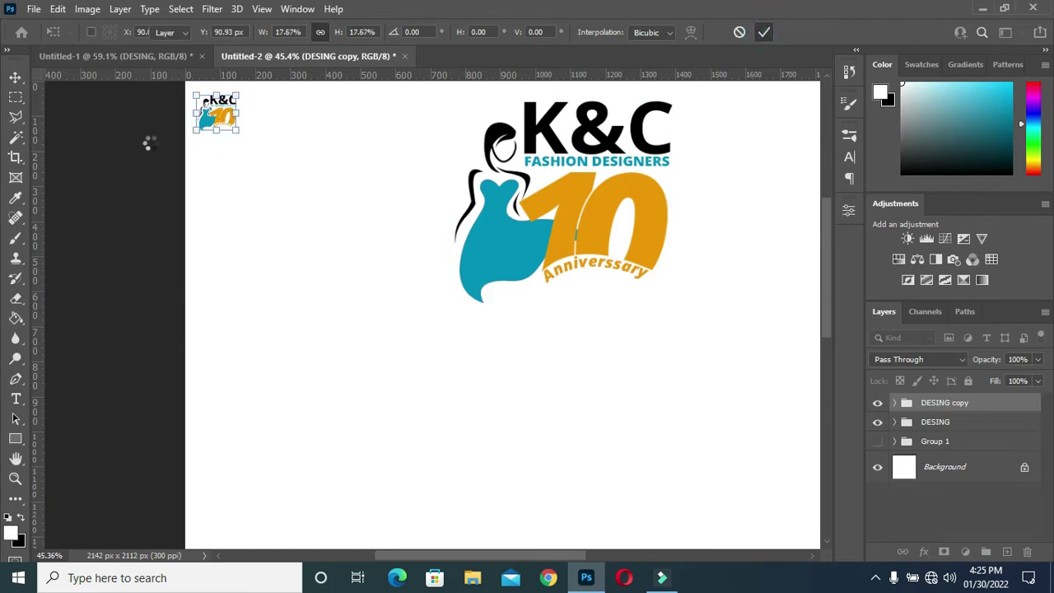
Shrink the small logo copy a little further, to about 96 px wide, and deselect it.
{"action": "scroll", "coordinate": [217, 86], "scroll_direction": "up", "scroll_amount": 1}
{"action": "scroll", "coordinate": [217, 85], "scroll_direction": "up", "scroll_amount": 6}
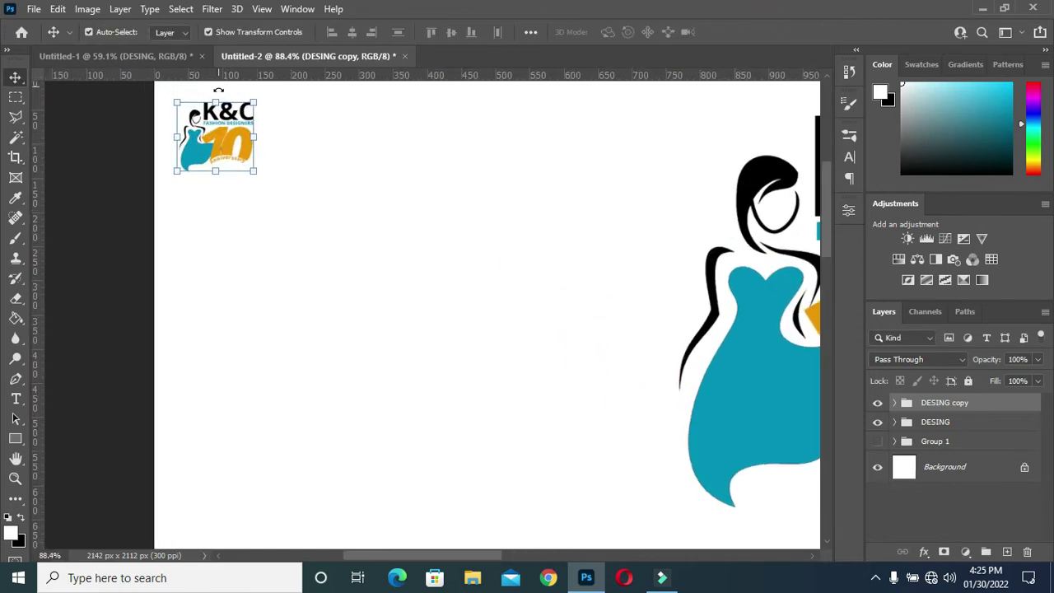
{"action": "left_click_drag", "start_coordinate": [255, 170], "coordinate": [243, 162]}
{"action": "left_click", "coordinate": [764, 32]}
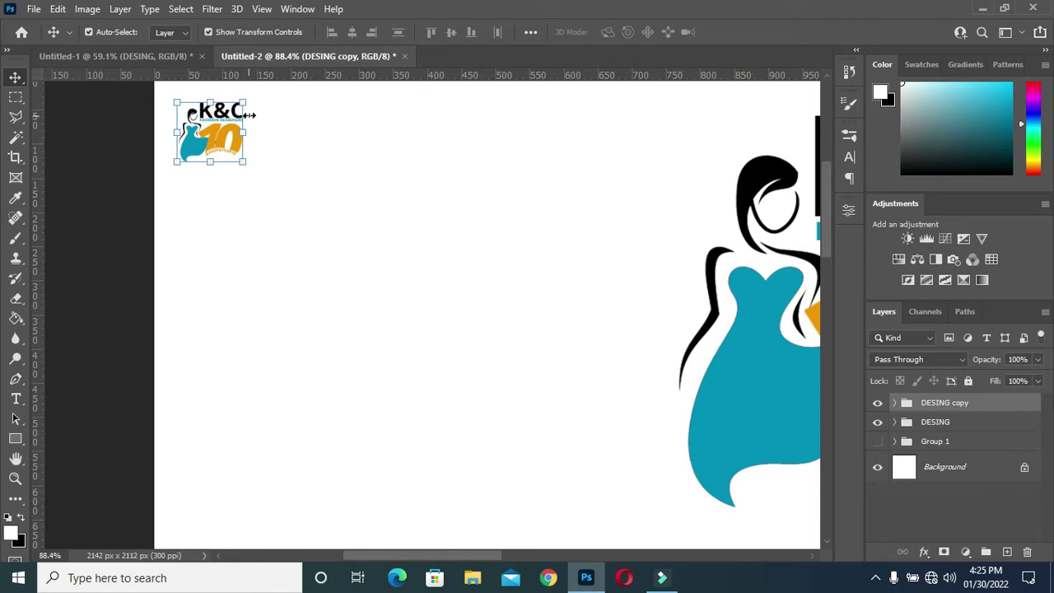
{"action": "scroll", "coordinate": [249, 116], "scroll_direction": "up", "scroll_amount": 1}
{"action": "left_click", "coordinate": [118, 153]}
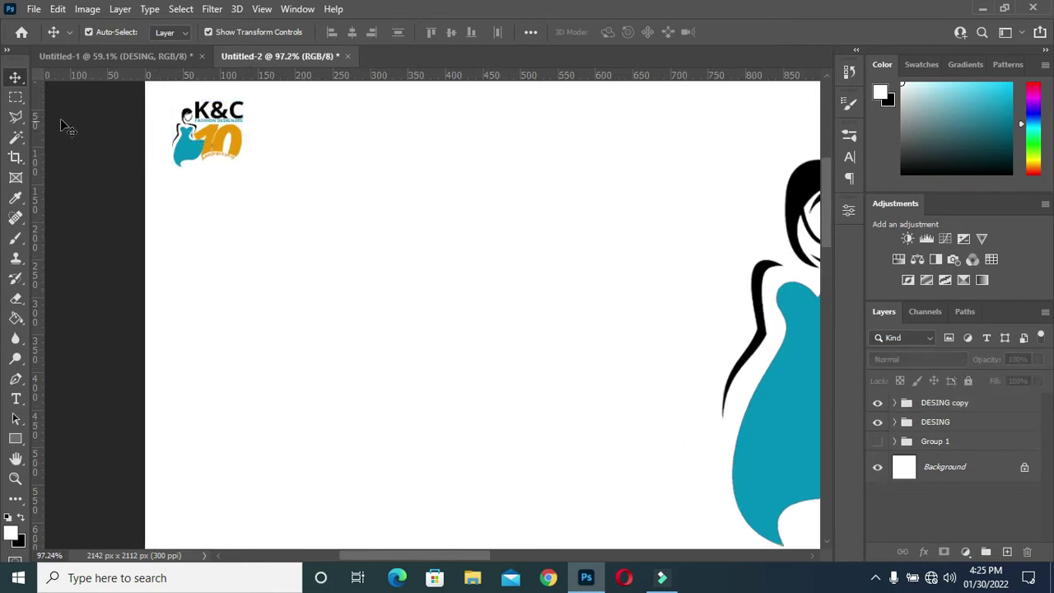
Draw a rectangle about 103 px wide and 94 px high around the small logo copy.
{"action": "left_click", "coordinate": [16, 438]}
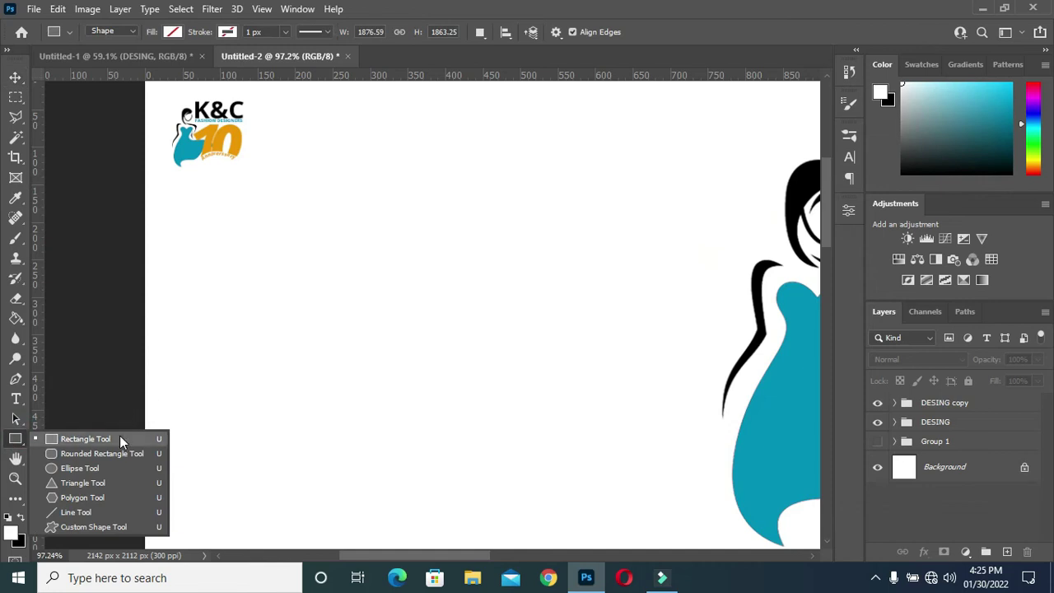
{"action": "left_click", "coordinate": [121, 439]}
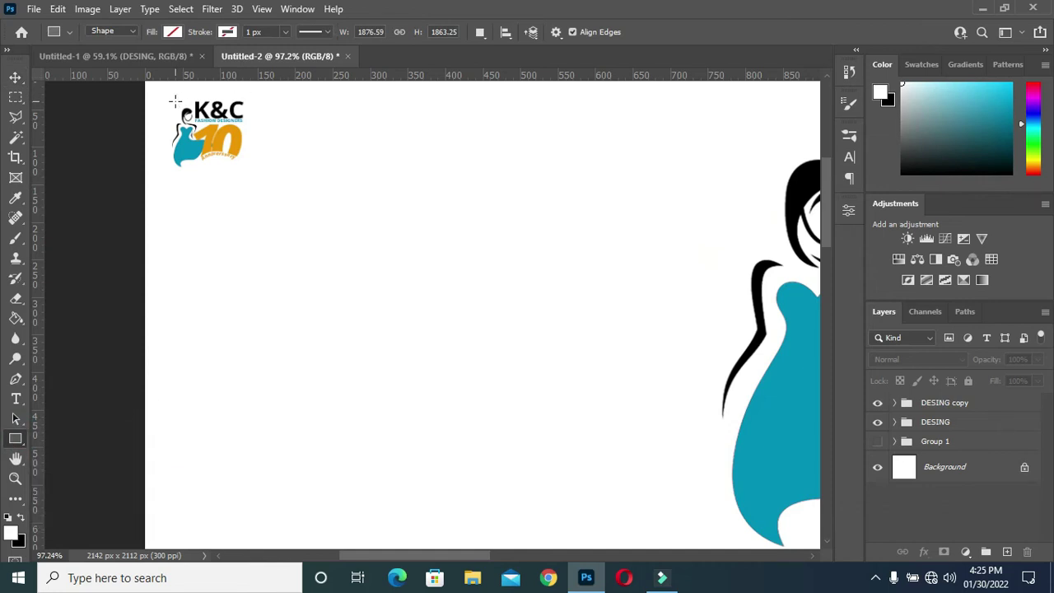
{"action": "left_click_drag", "start_coordinate": [168, 100], "coordinate": [247, 169]}
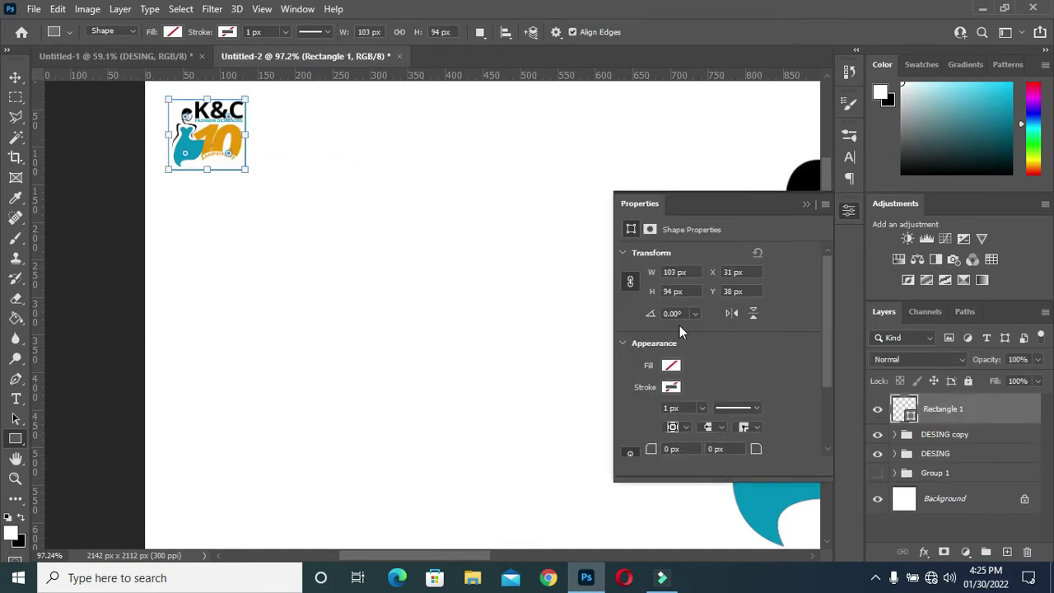
Fill the rectangle with the recently used dark teal color and collapse its shape properties.
{"action": "left_click", "coordinate": [668, 367]}
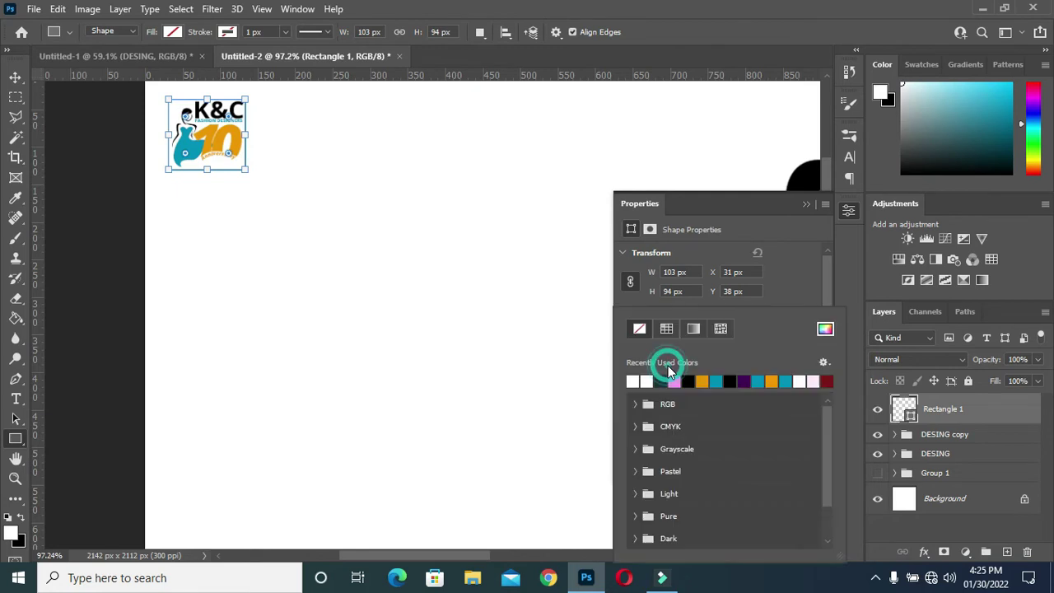
{"action": "left_click", "coordinate": [668, 374]}
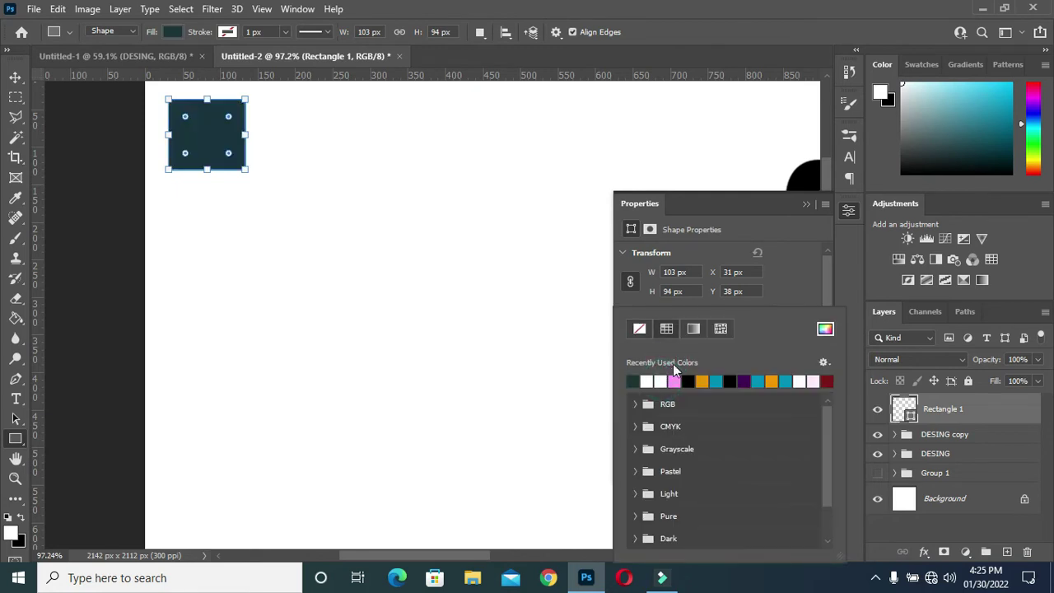
{"action": "left_click", "coordinate": [806, 204]}
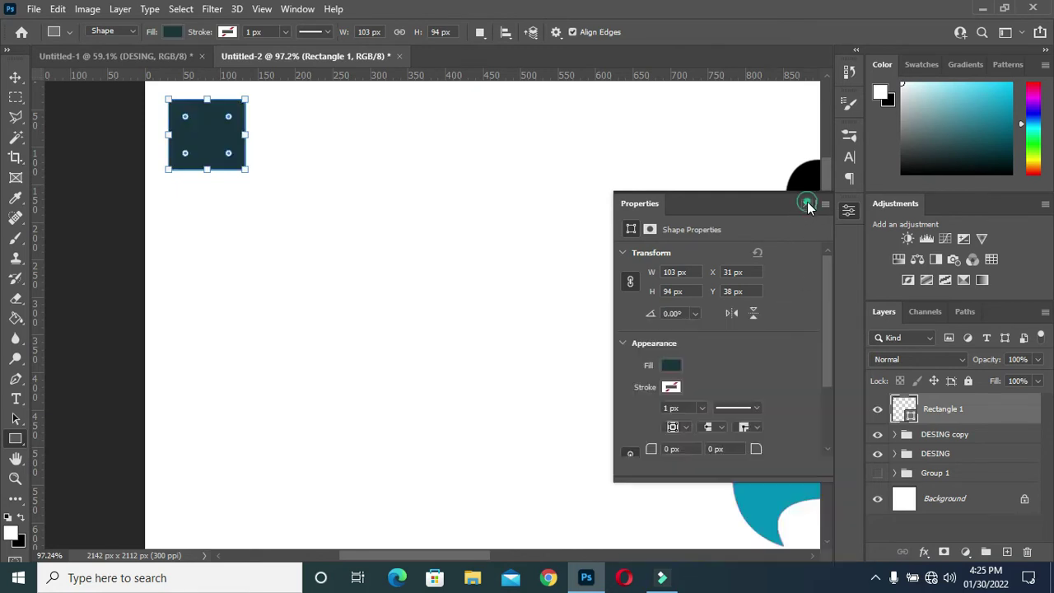
{"action": "left_click", "coordinate": [806, 204]}
Move the dark teal rectangle directly to the right of the small logo, leaving a narrow gap, and deselect it.
{"action": "left_click", "coordinate": [16, 76]}
{"action": "left_click_drag", "start_coordinate": [212, 143], "coordinate": [304, 142]}
{"action": "left_click", "coordinate": [112, 189]}
{"action": "scroll", "coordinate": [221, 97], "scroll_direction": "up", "scroll_amount": 2}
{"action": "scroll", "coordinate": [221, 97], "scroll_direction": "up", "scroll_amount": 1}
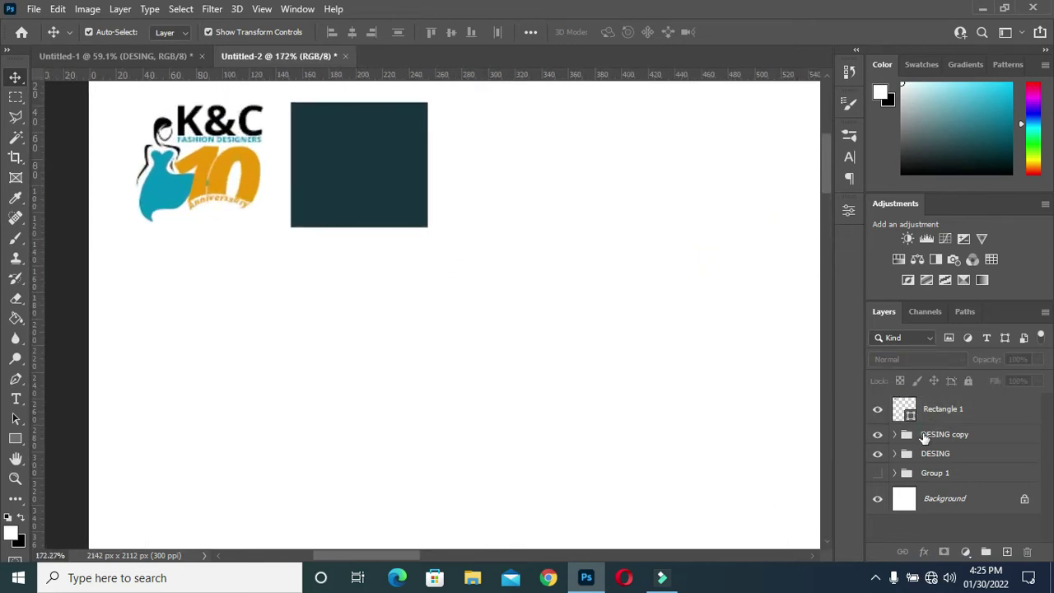
Duplicate the small logo group and place the copy above the dark teal rectangle in the layer order.
{"action": "left_click", "coordinate": [923, 439]}
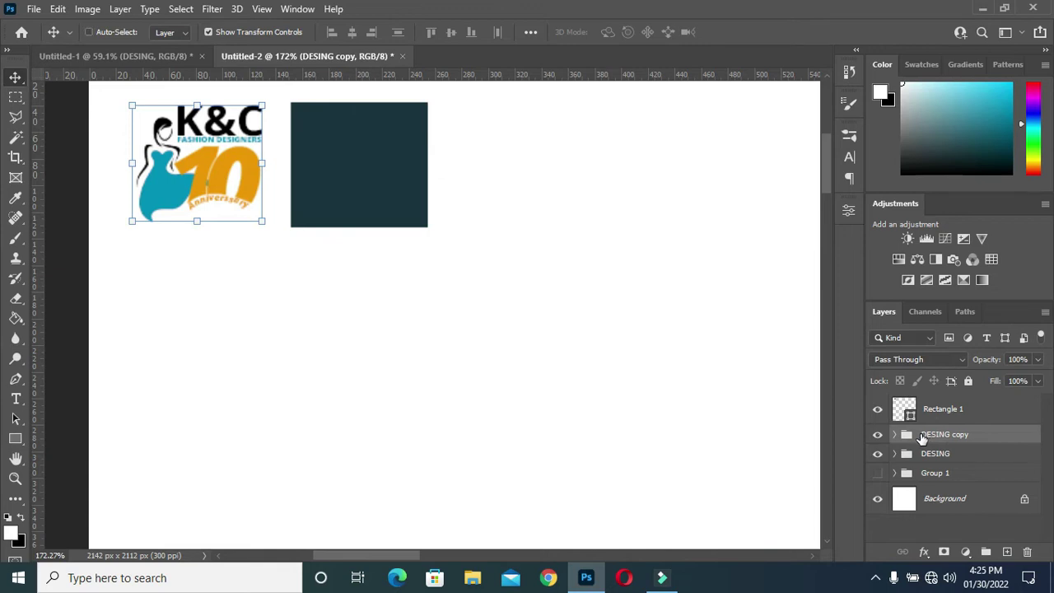
{"action": "key", "text": "ctrl+j"}
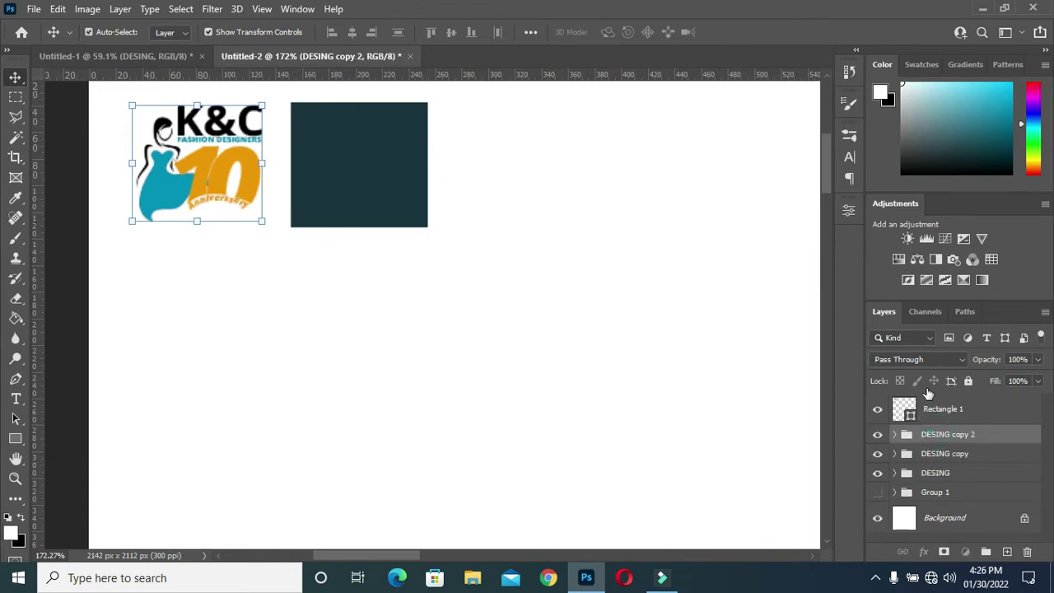
{"action": "left_click_drag", "start_coordinate": [939, 429], "coordinate": [941, 412]}
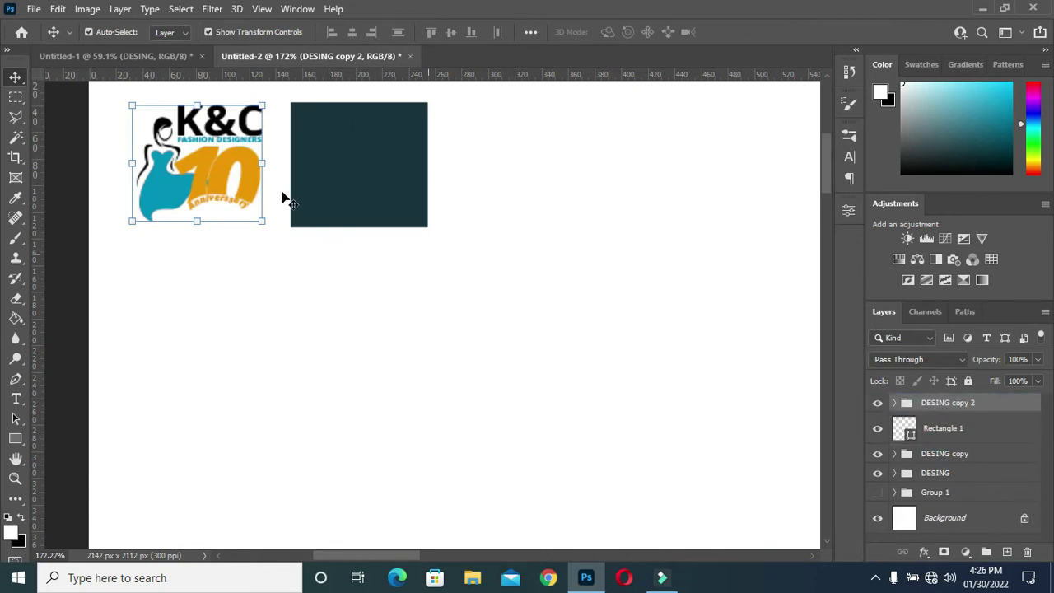
Move the duplicated small logo onto the dark teal rectangle, centre it there and deselect it.
{"action": "left_click_drag", "start_coordinate": [262, 164], "coordinate": [364, 173]}
{"action": "left_click", "coordinate": [764, 31]}
{"action": "scroll", "coordinate": [377, 138], "scroll_direction": "up", "scroll_amount": 1}
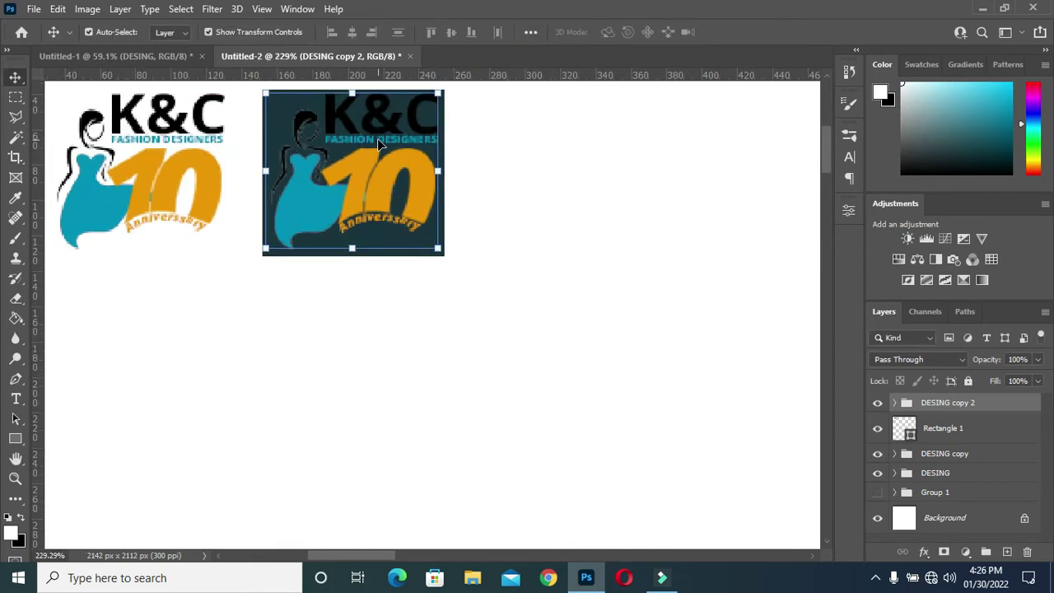
{"action": "key", "text": "Down"}
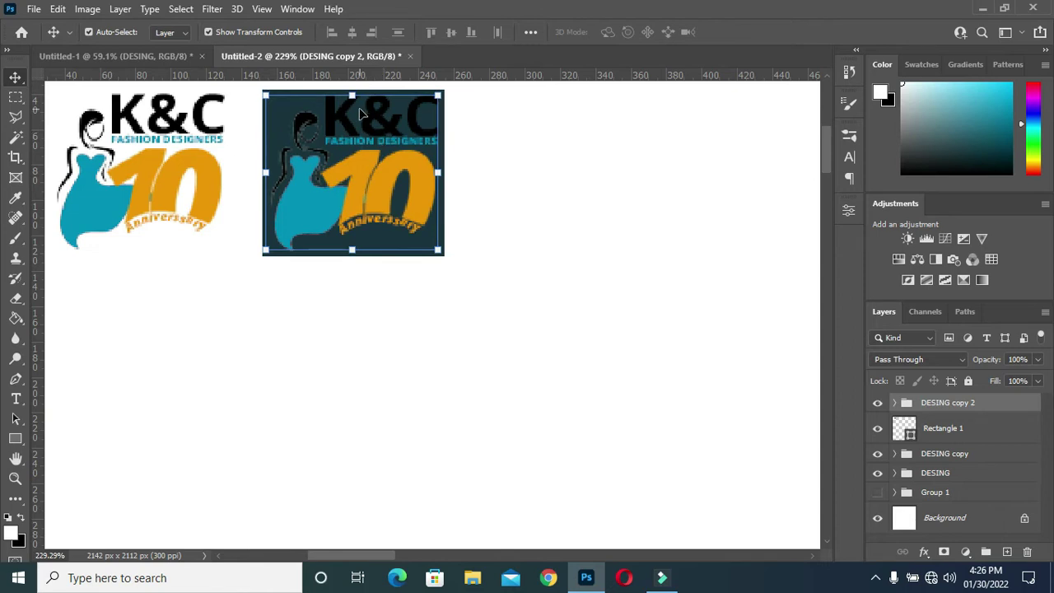
{"action": "key", "text": "Up"}
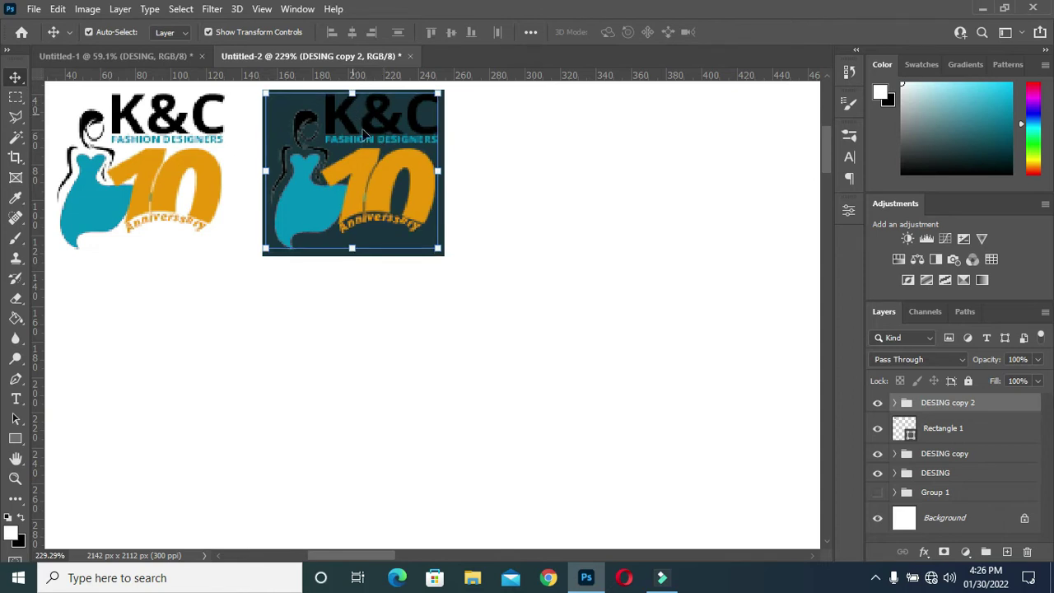
{"action": "scroll", "coordinate": [355, 121], "scroll_direction": "up", "scroll_amount": 1}
{"action": "left_click", "coordinate": [317, 339]}
Change the K&C text of the logo on the dark rectangle to white (ffffff).
{"action": "scroll", "coordinate": [341, 123], "scroll_direction": "up", "scroll_amount": 1}
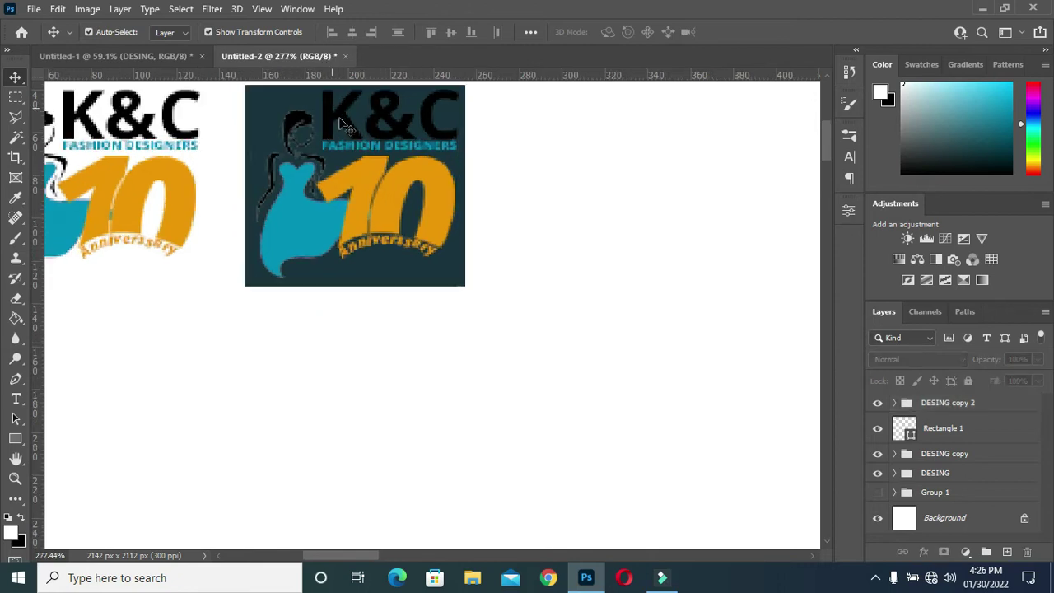
{"action": "left_click", "coordinate": [346, 123]}
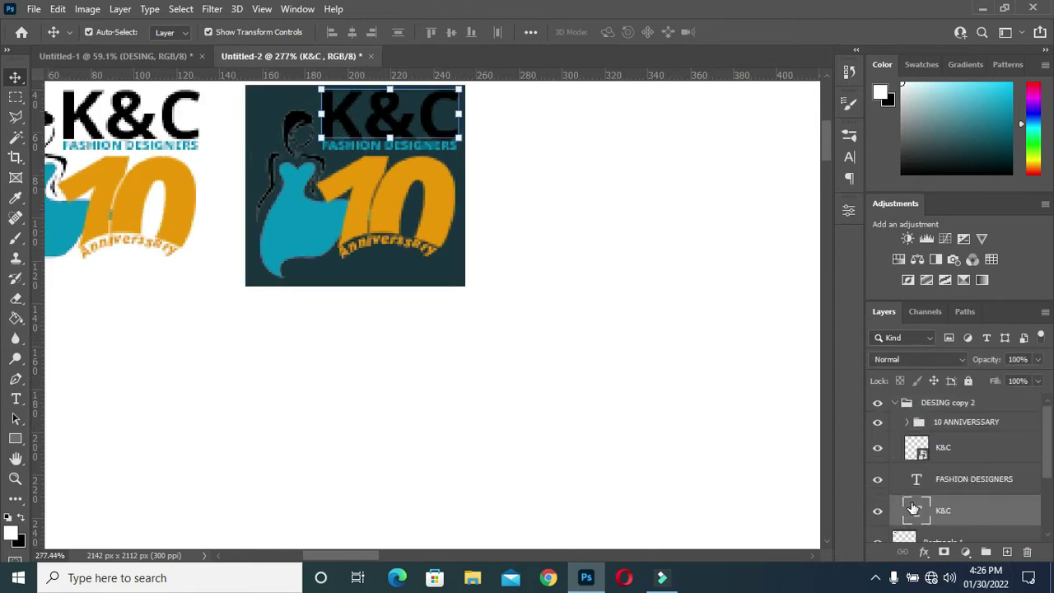
{"action": "key", "text": "t"}
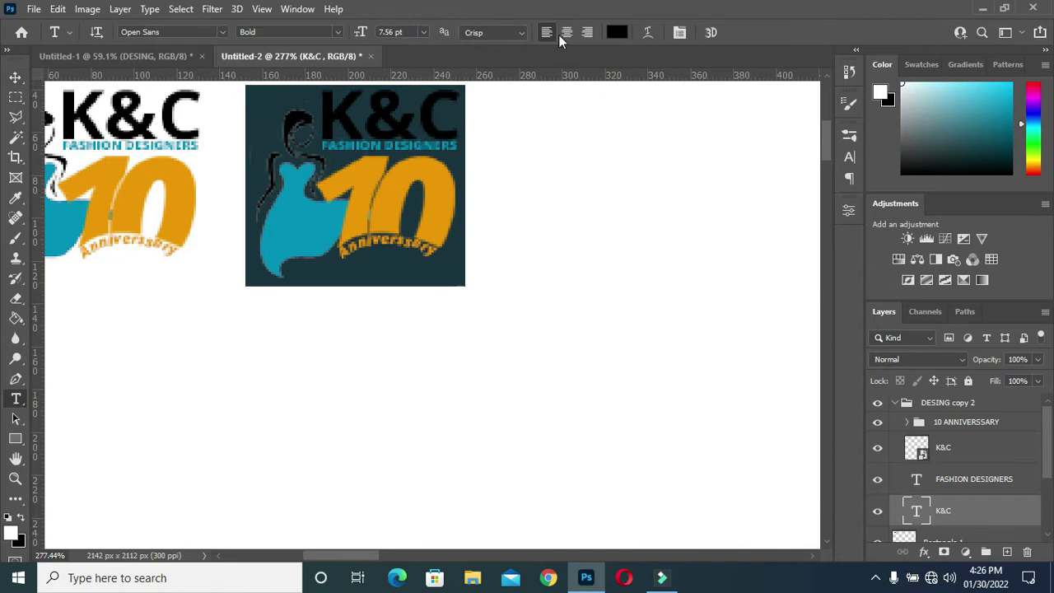
{"action": "left_click", "coordinate": [614, 37]}
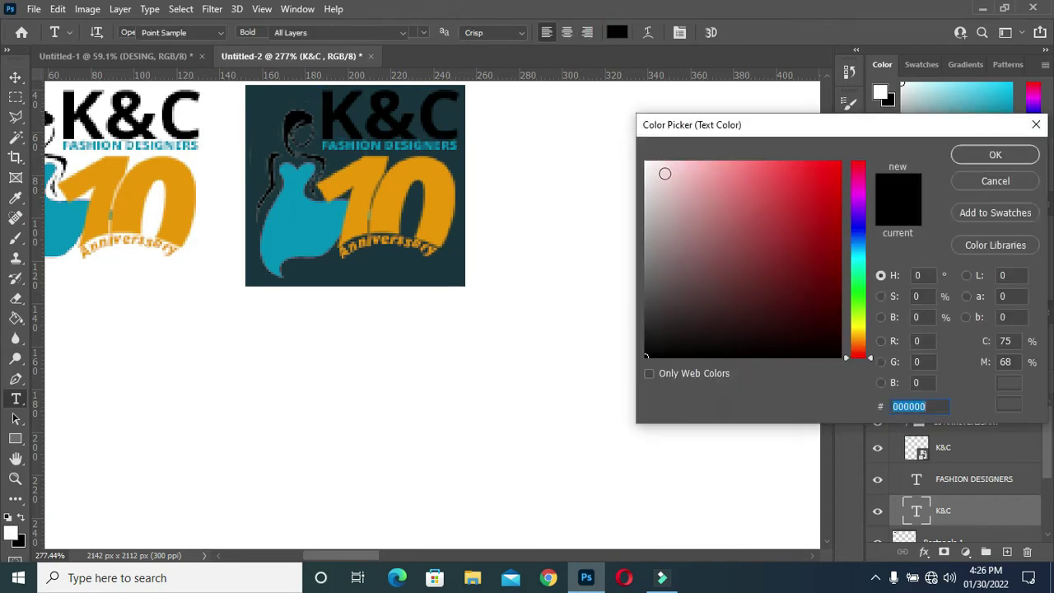
{"action": "mouse_move", "coordinate": [662, 157]}
{"action": "left_mouse_down"}
{"action": "mouse_move", "coordinate": [664, 170]}
{"action": "mouse_move", "coordinate": [645, 162]}
{"action": "left_mouse_up"}
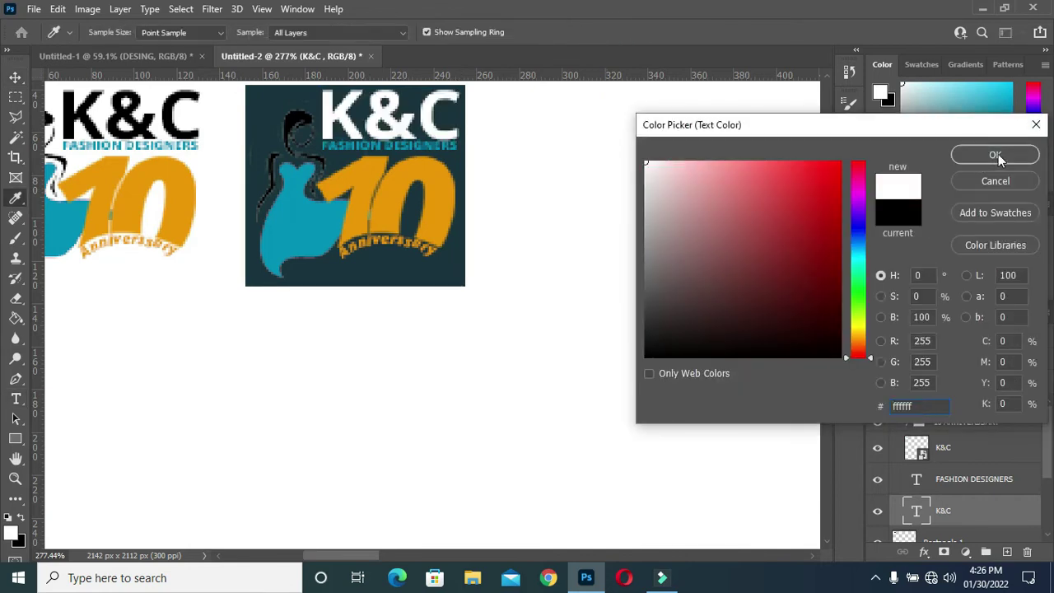
{"action": "key", "text": "Return"}
Rasterize the smart object layer of the woman figure in the logo on the dark rectangle.
{"action": "scroll", "coordinate": [383, 135], "scroll_direction": "down", "scroll_amount": 2}
{"action": "left_click", "coordinate": [15, 76]}
{"action": "left_click", "coordinate": [328, 136]}
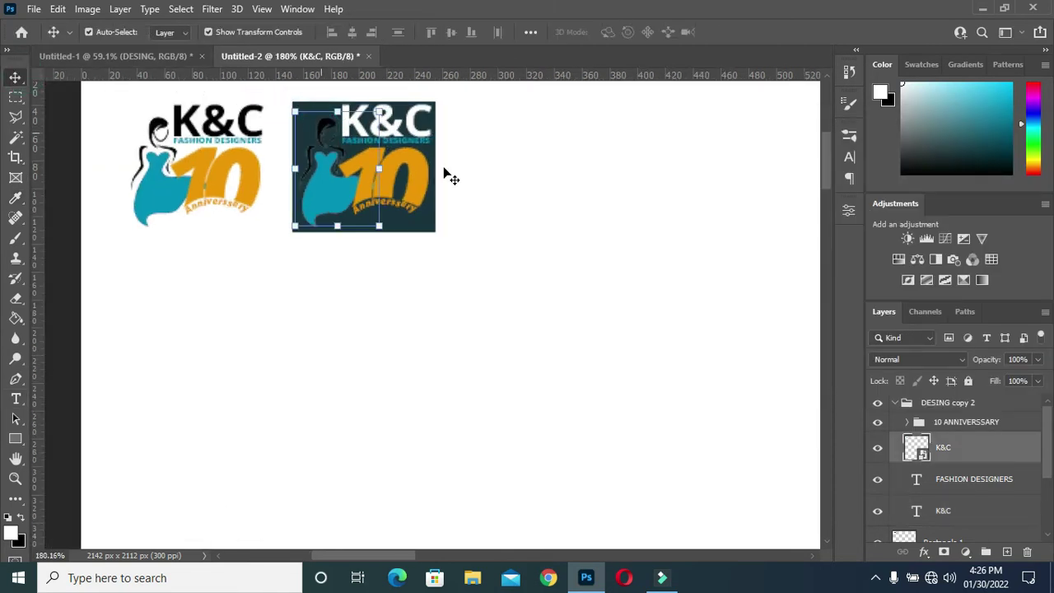
{"action": "right_click", "coordinate": [946, 449]}
{"action": "left_click", "coordinate": [828, 297]}
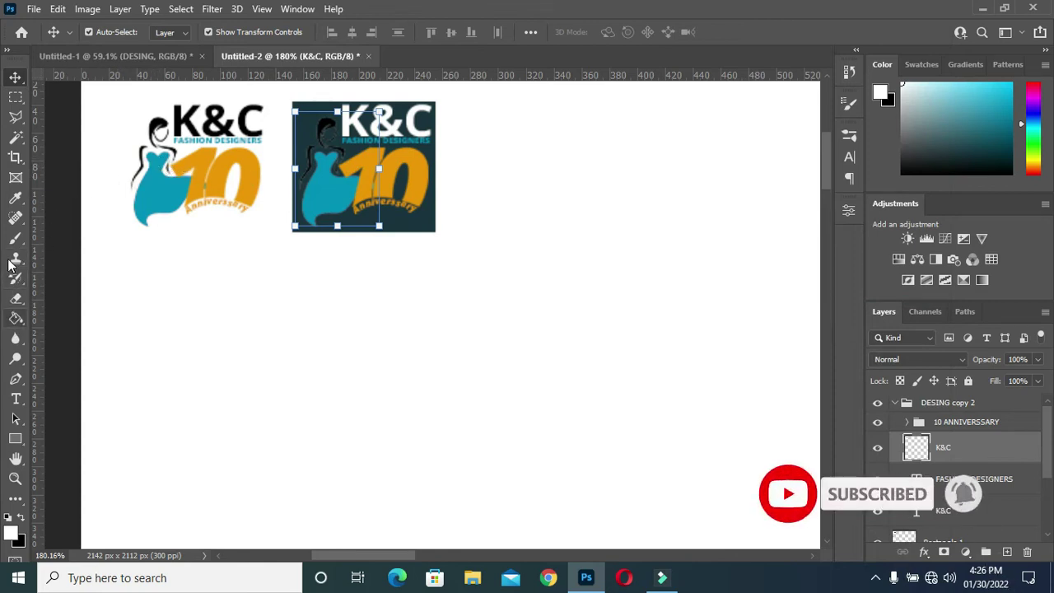
Select the woman figure's black hair and body outlines with the Magic Wand, leaving the teal dress out of the selection.
{"action": "left_click", "coordinate": [17, 138]}
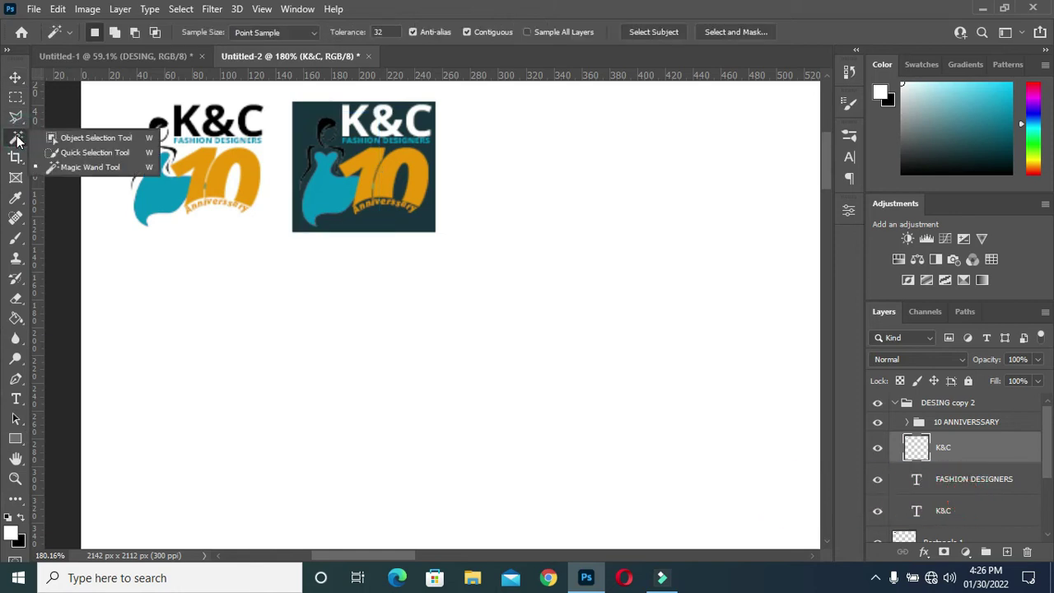
{"action": "left_click", "coordinate": [83, 168]}
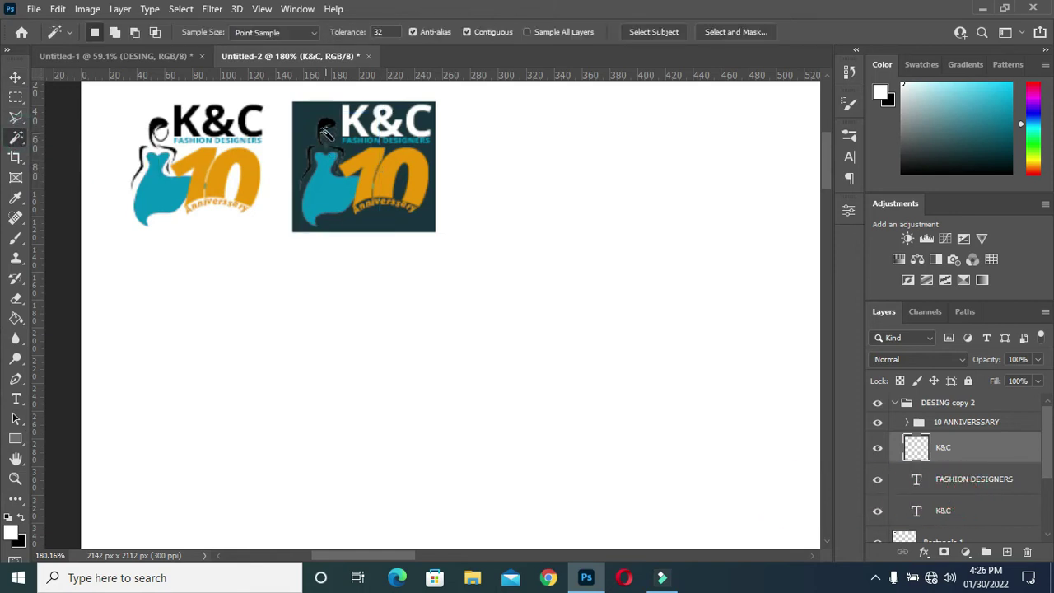
{"action": "scroll", "coordinate": [328, 110], "scroll_direction": "up", "scroll_amount": 2}
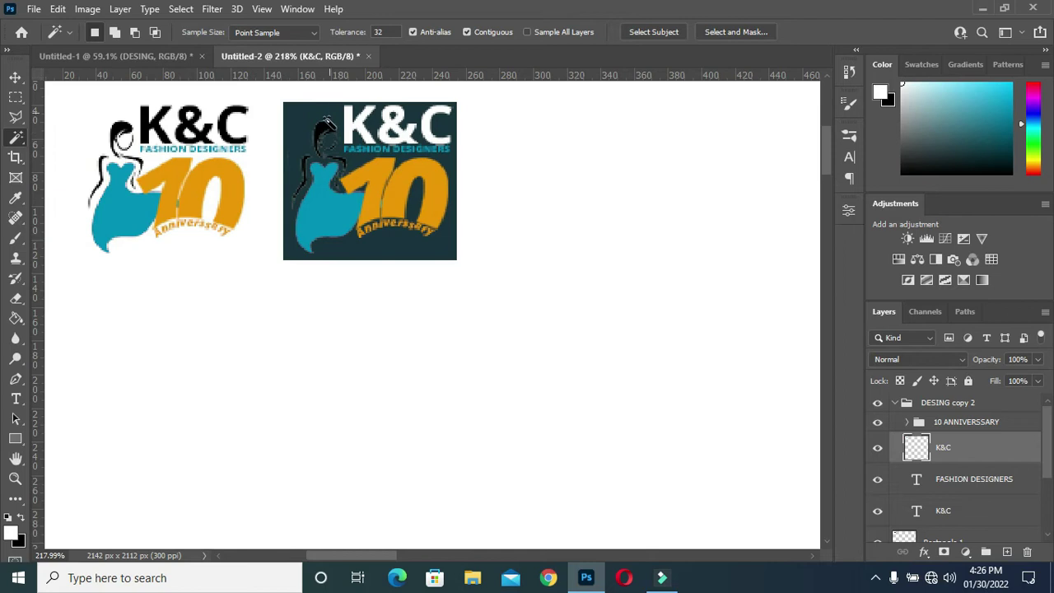
{"action": "left_click", "coordinate": [327, 130]}
{"action": "left_click", "coordinate": [306, 172], "text": "shift"}
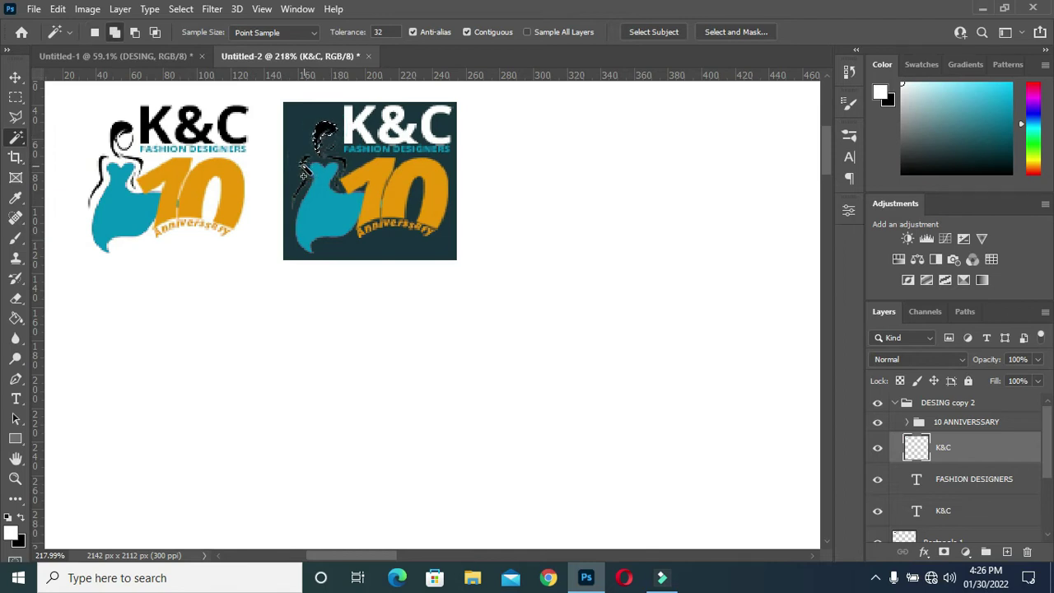
{"action": "scroll", "coordinate": [338, 188], "scroll_direction": "up", "scroll_amount": 5}
{"action": "scroll", "coordinate": [338, 187], "scroll_direction": "down", "scroll_amount": 5}
{"action": "left_click", "coordinate": [308, 198], "text": "shift"}
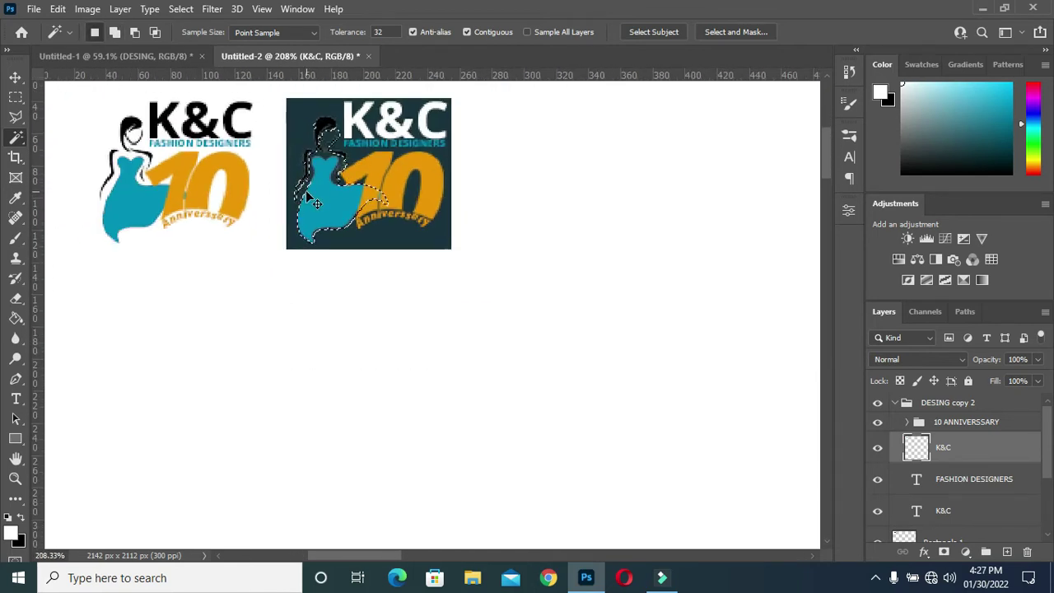
{"action": "left_click", "coordinate": [295, 188], "text": "alt"}
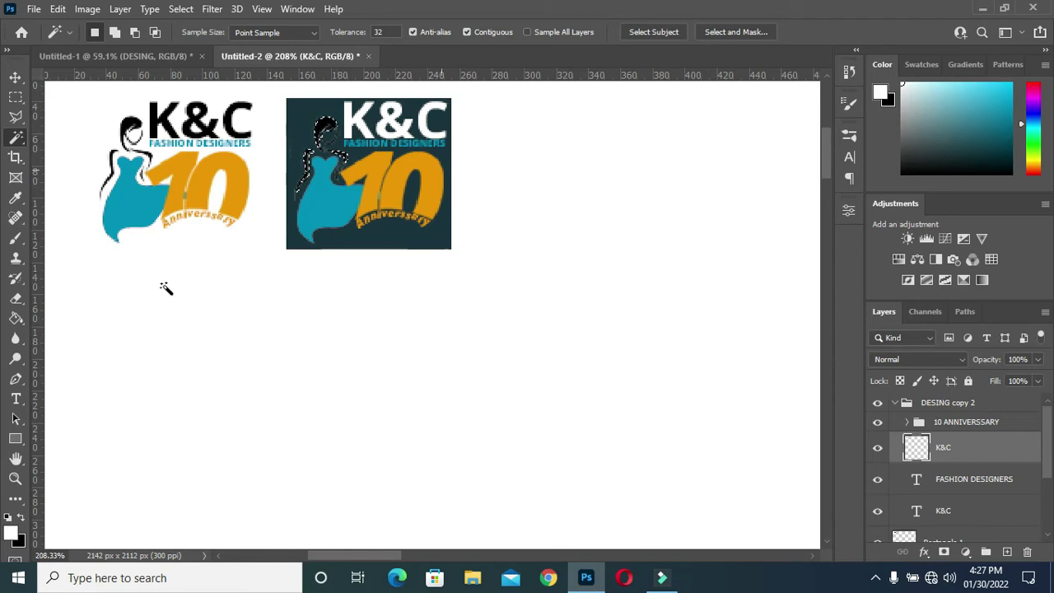
Fill the selected hair and body outlines with white using the Paint Bucket, and clear the selection.
{"action": "left_click", "coordinate": [19, 319]}
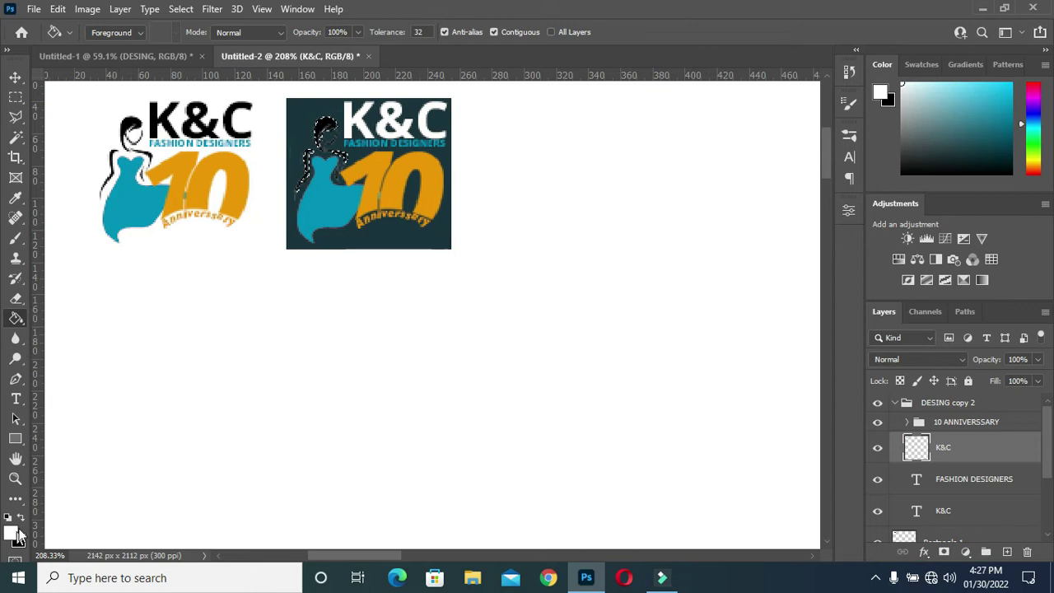
{"action": "left_click", "coordinate": [322, 141]}
{"action": "left_click", "coordinate": [323, 128]}
{"action": "left_click", "coordinate": [310, 173]}
{"action": "scroll", "coordinate": [356, 168], "scroll_direction": "up", "scroll_amount": 1}
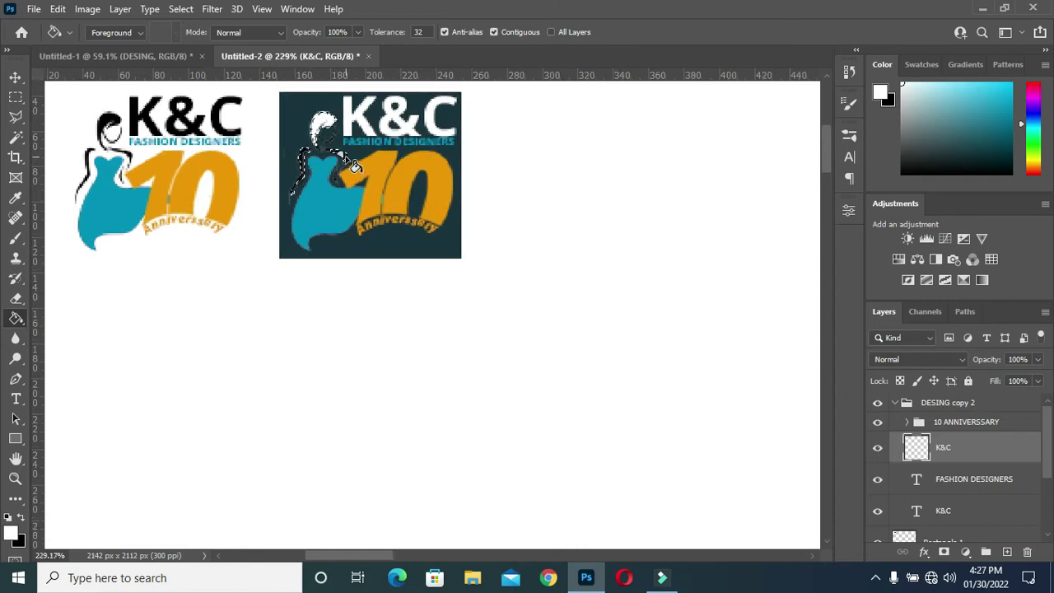
{"action": "left_click", "coordinate": [339, 157]}
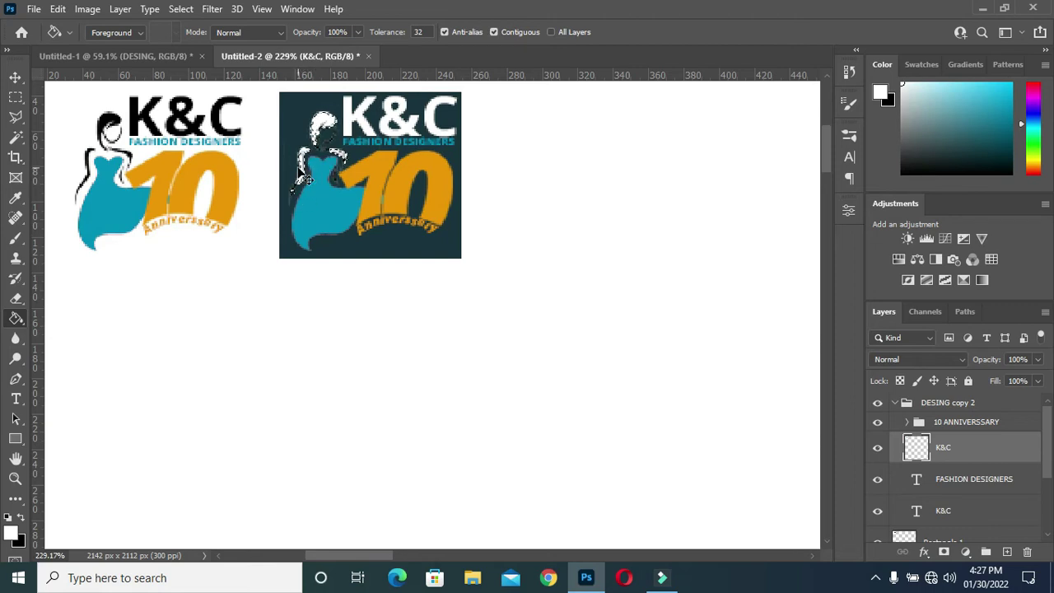
{"action": "scroll", "coordinate": [351, 183], "scroll_direction": "down", "scroll_amount": 5}
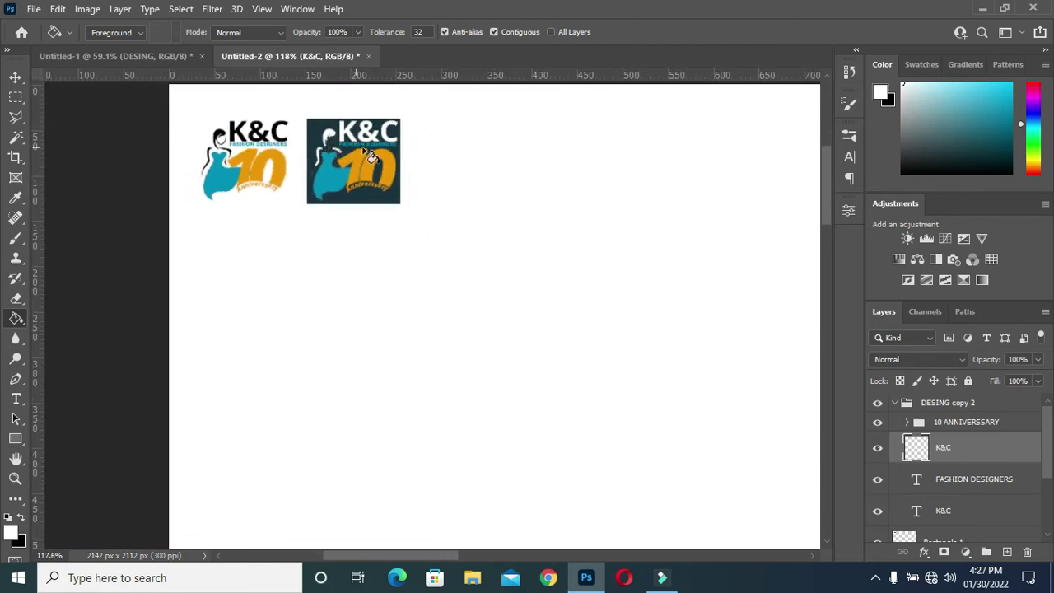
{"action": "left_click", "coordinate": [13, 76]}
{"action": "scroll", "coordinate": [165, 244], "scroll_direction": "down", "scroll_amount": 1}
{"action": "left_click", "coordinate": [160, 235]}
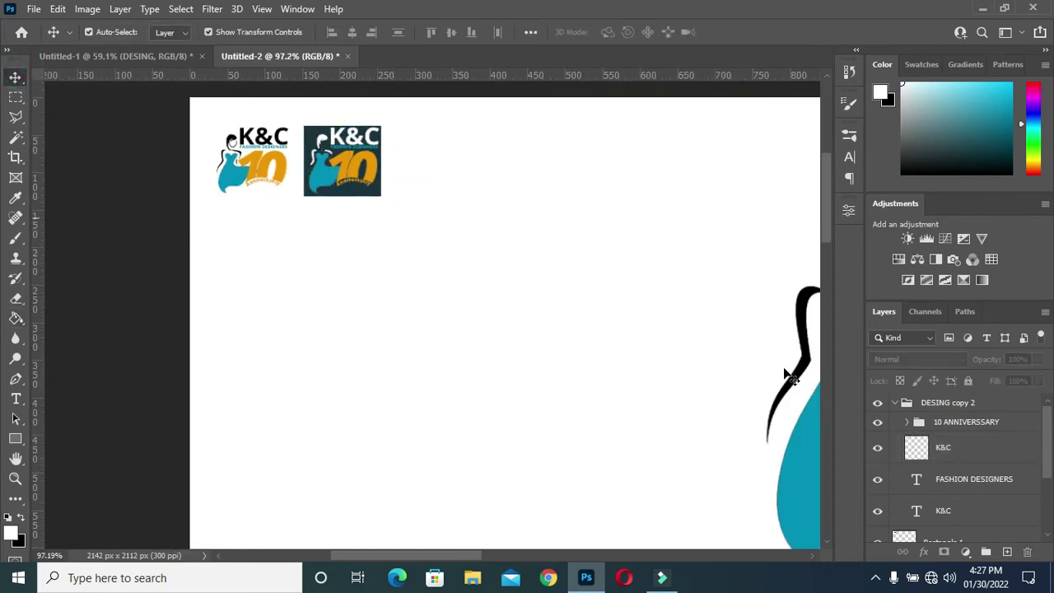
Collapse the DESING copy 2 group and group it with Rectangle 1 and DESING copy.
{"action": "left_click", "coordinate": [895, 403]}
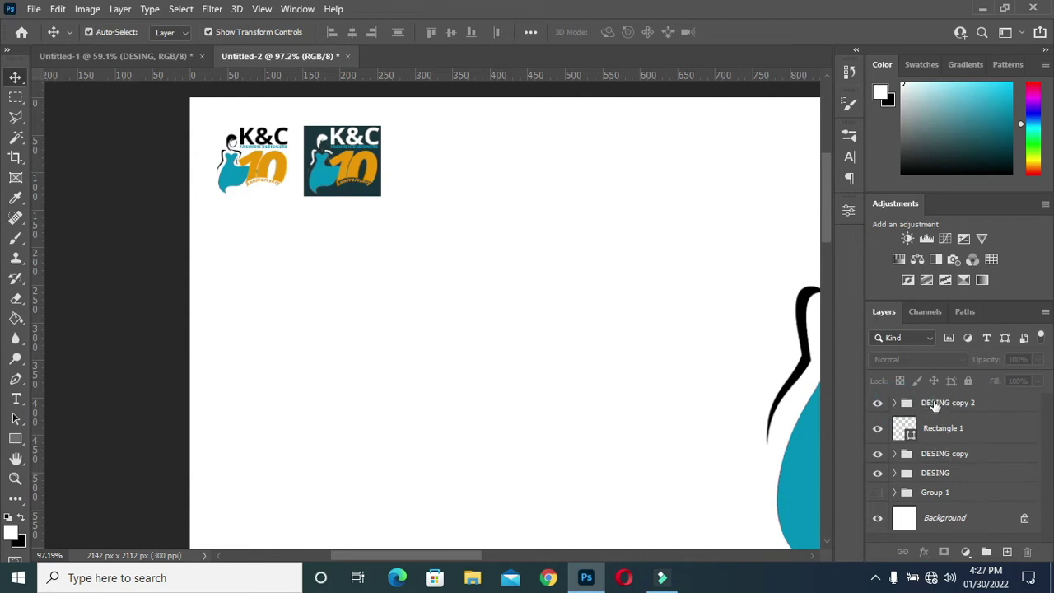
{"action": "left_click", "coordinate": [934, 402]}
{"action": "left_click", "coordinate": [949, 457], "text": "shift"}
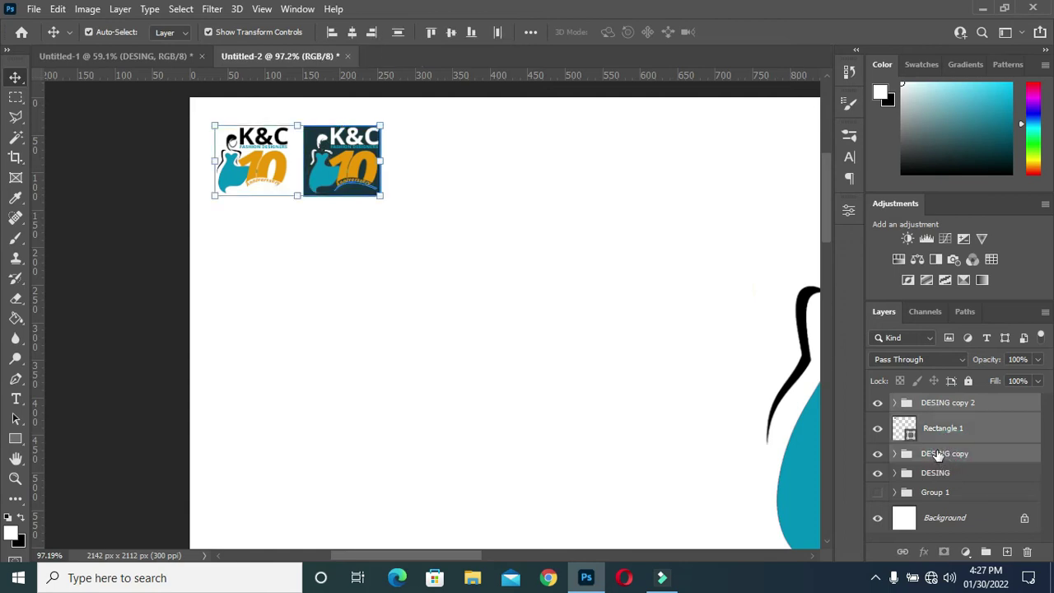
{"action": "key", "text": "ctrl"}
{"action": "key", "text": "ctrl+g"}
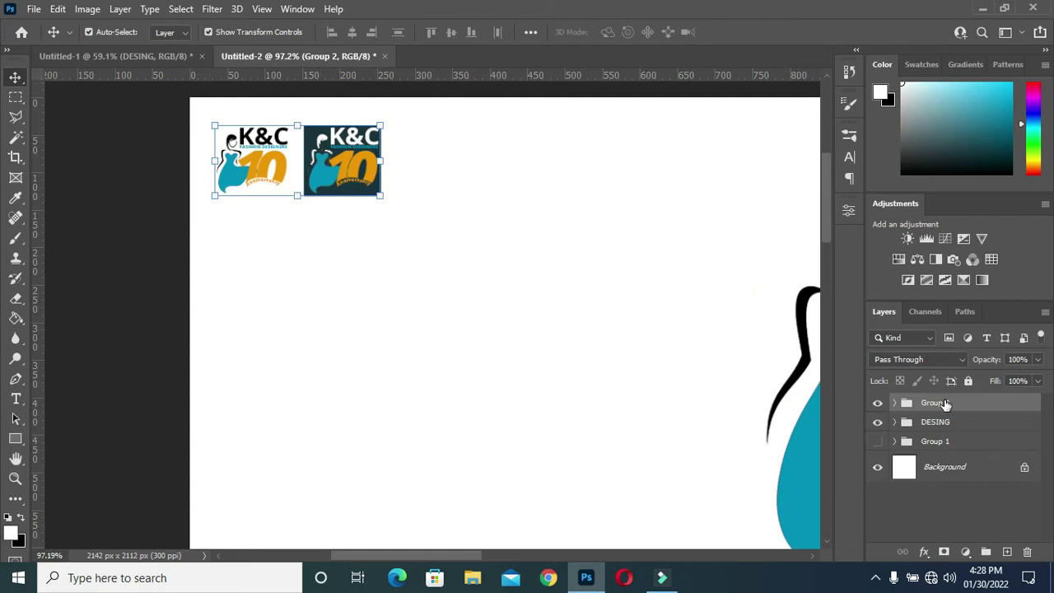
Duplicate the grouped light and dark logo pair twice and line the copies up in a row beside the original.
{"action": "key", "text": "ctrl"}
{"action": "key", "text": "ctrl+j"}
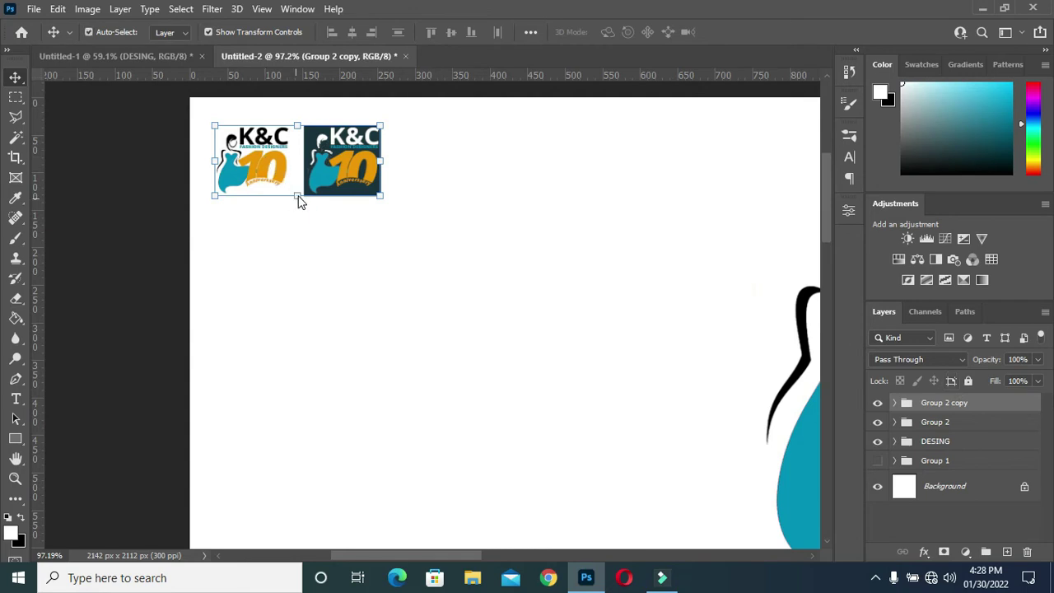
{"action": "key", "text": "ctrl+t"}
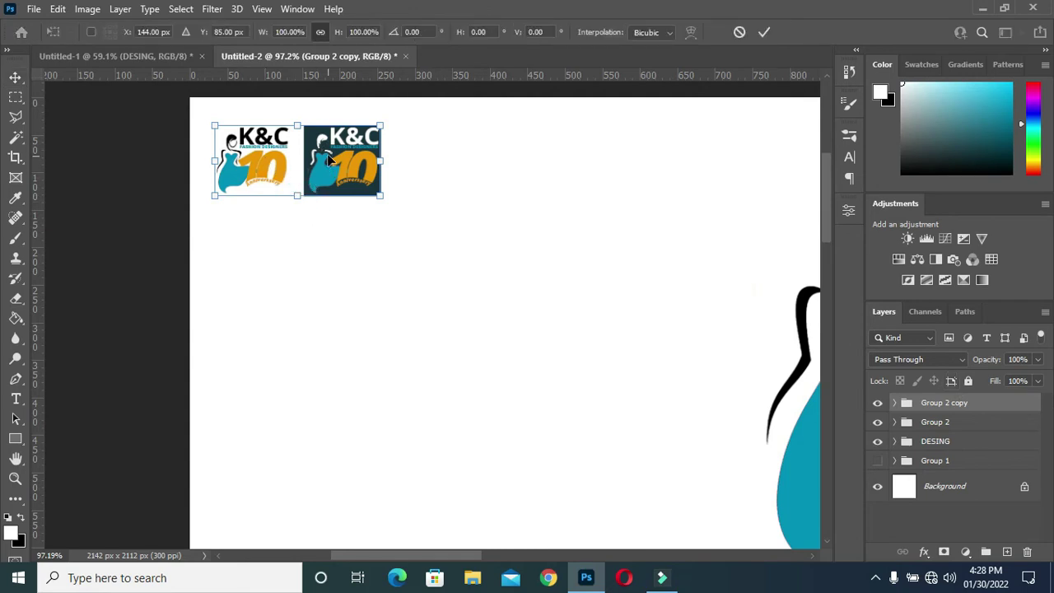
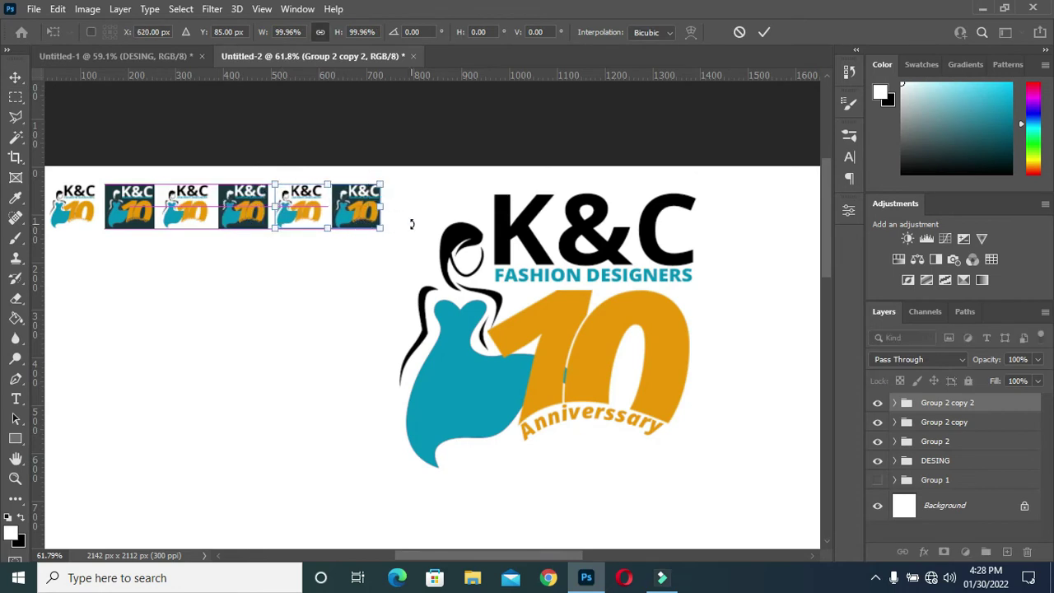
{"action": "key", "text": "Return"}
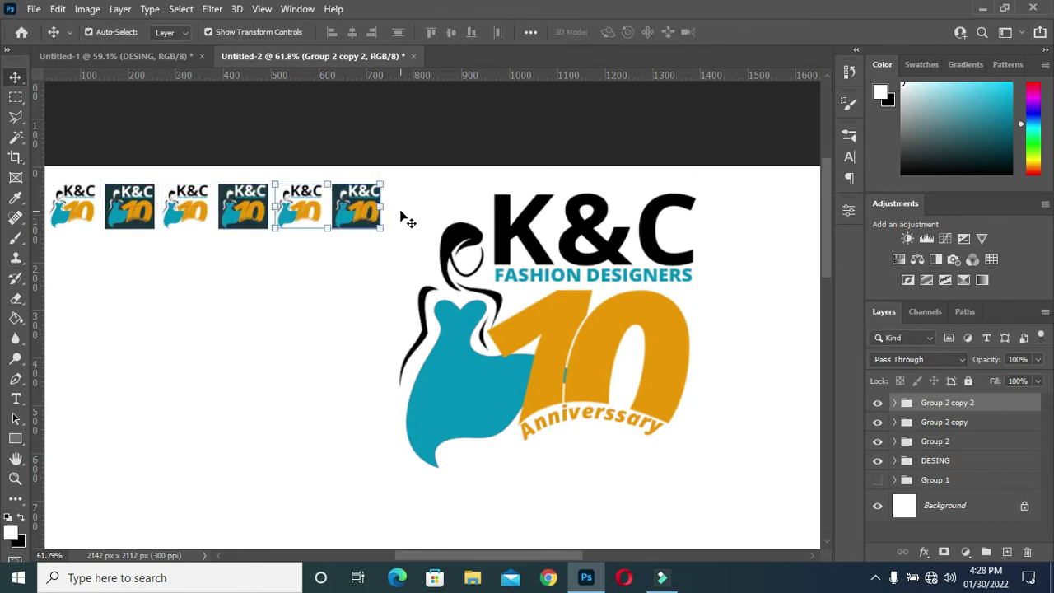
Duplicate the last logo pair and move the copy along the same row to the right of the large logo, at about X 1528 px.
{"action": "key", "text": "ctrl+j"}
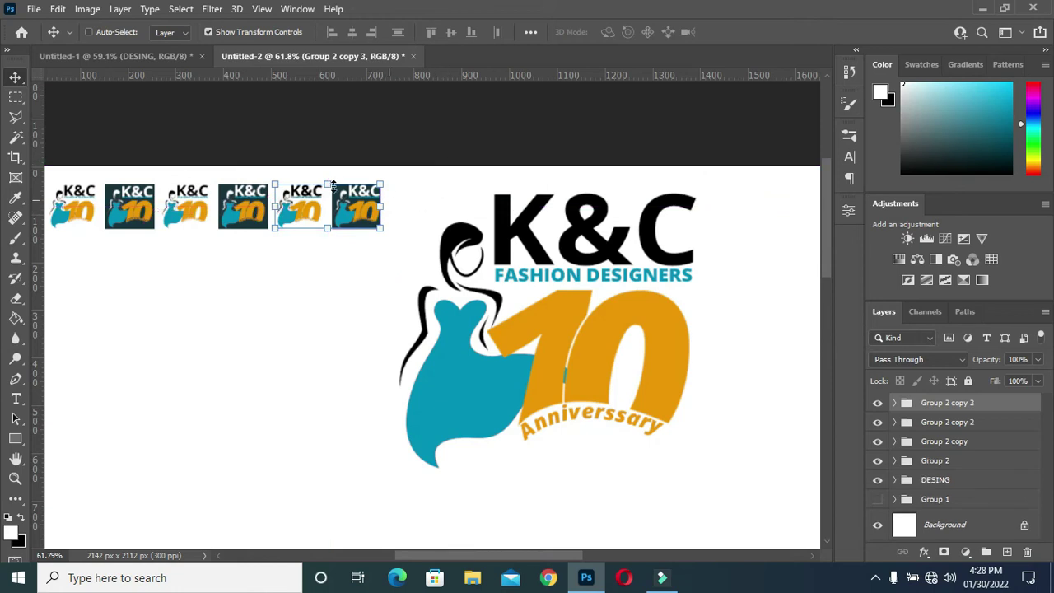
{"action": "scroll", "coordinate": [338, 190], "scroll_direction": "down", "scroll_amount": 1}
{"action": "left_click_drag", "start_coordinate": [513, 555], "coordinate": [552, 558]}
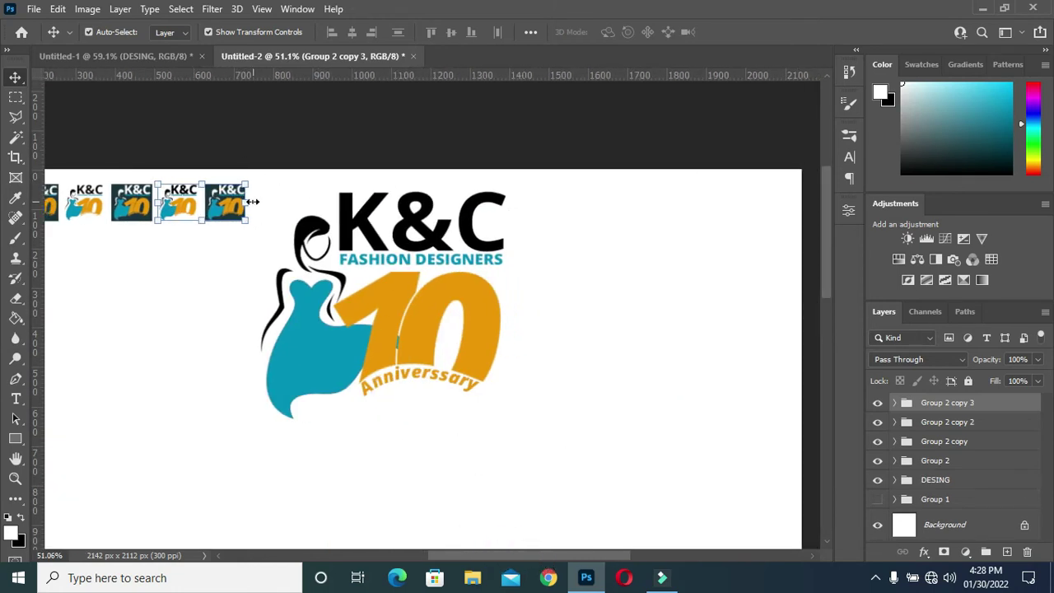
{"action": "key", "text": "ctrl+t"}
{"action": "left_click_drag", "start_coordinate": [225, 206], "coordinate": [579, 224]}
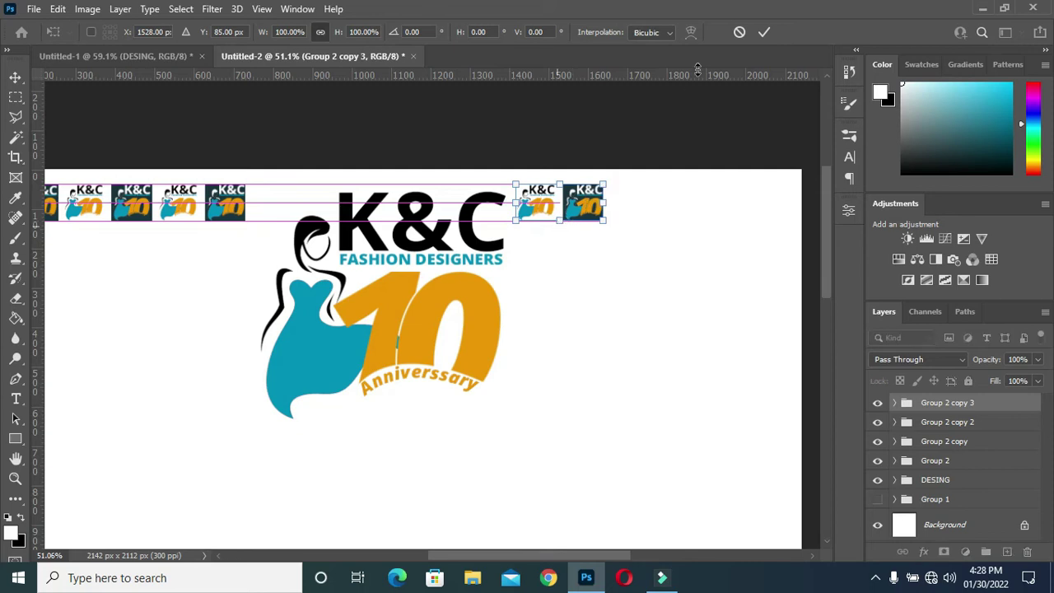
{"action": "left_click", "coordinate": [763, 31]}
Duplicate the last light and dark logo pair and move the copy along the row to X 1775 px, Y 85 px.
{"action": "left_click_drag", "start_coordinate": [592, 204], "coordinate": [596, 208]}
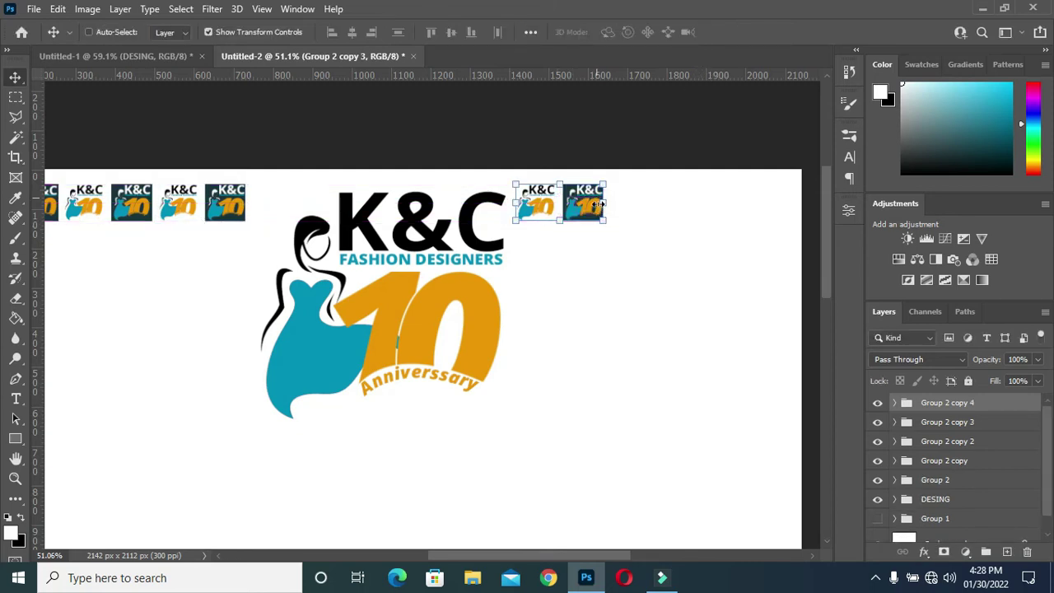
{"action": "key", "text": "ctrl+t"}
{"action": "left_click_drag", "start_coordinate": [583, 212], "coordinate": [669, 200]}
{"action": "left_click", "coordinate": [763, 32]}
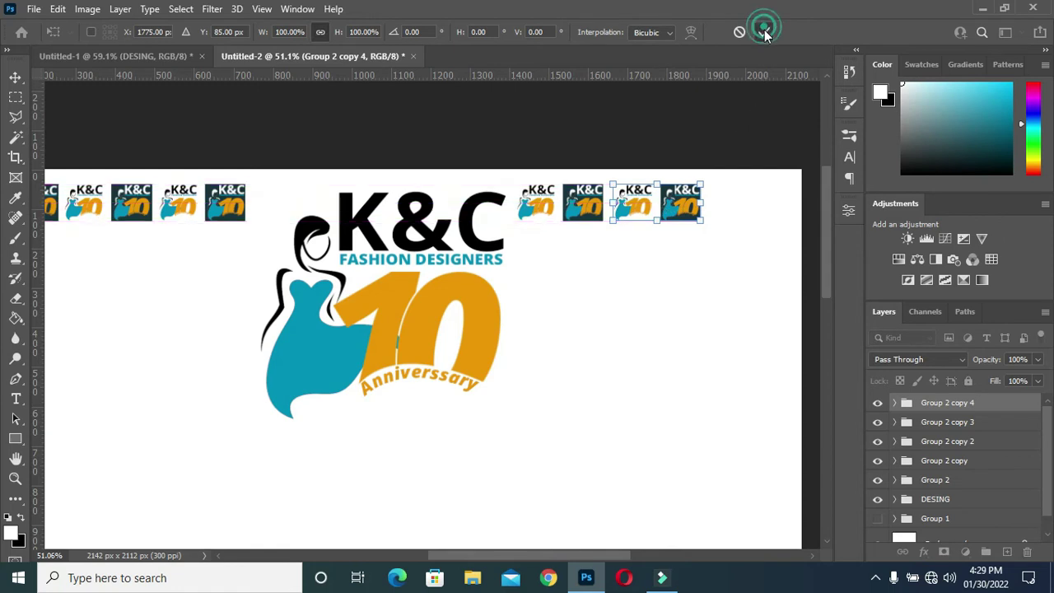
{"action": "left_click", "coordinate": [759, 129]}
{"action": "scroll", "coordinate": [527, 155], "scroll_direction": "down", "scroll_amount": 1}
{"action": "scroll", "coordinate": [526, 155], "scroll_direction": "down", "scroll_amount": 1}
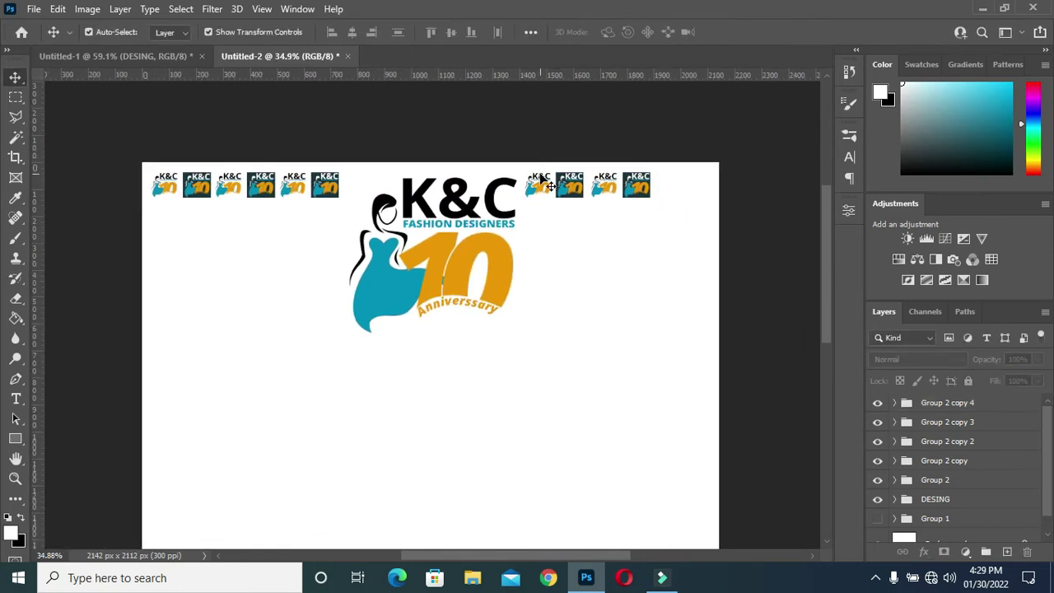
{"action": "scroll", "coordinate": [541, 180], "scroll_direction": "up", "scroll_amount": 2}
{"action": "scroll", "coordinate": [481, 195], "scroll_direction": "down", "scroll_amount": 1}
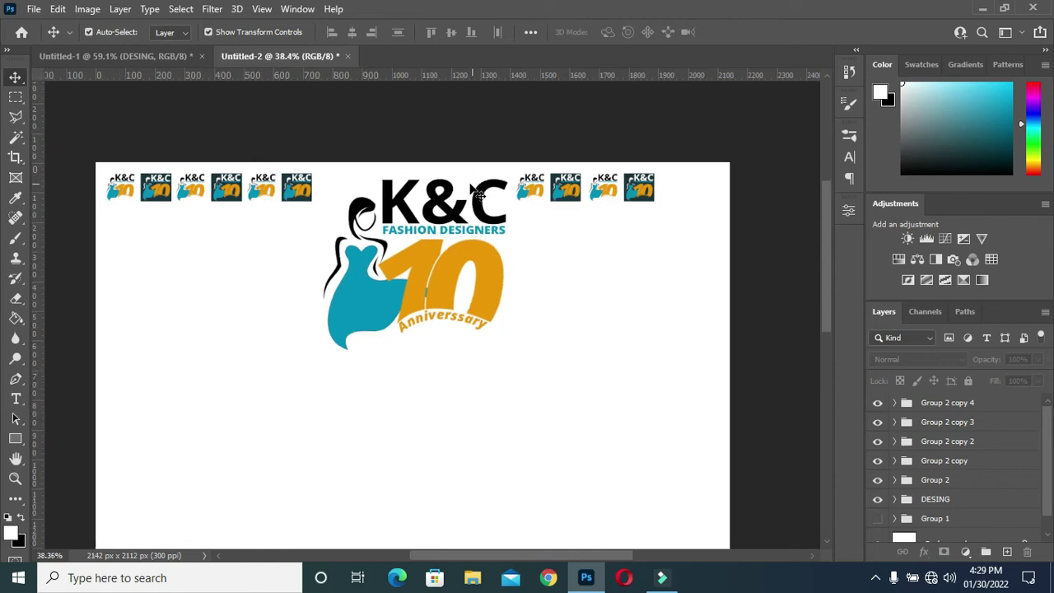
{"action": "scroll", "coordinate": [478, 192], "scroll_direction": "down", "scroll_amount": 1}
{"action": "scroll", "coordinate": [489, 190], "scroll_direction": "down", "scroll_amount": 2}
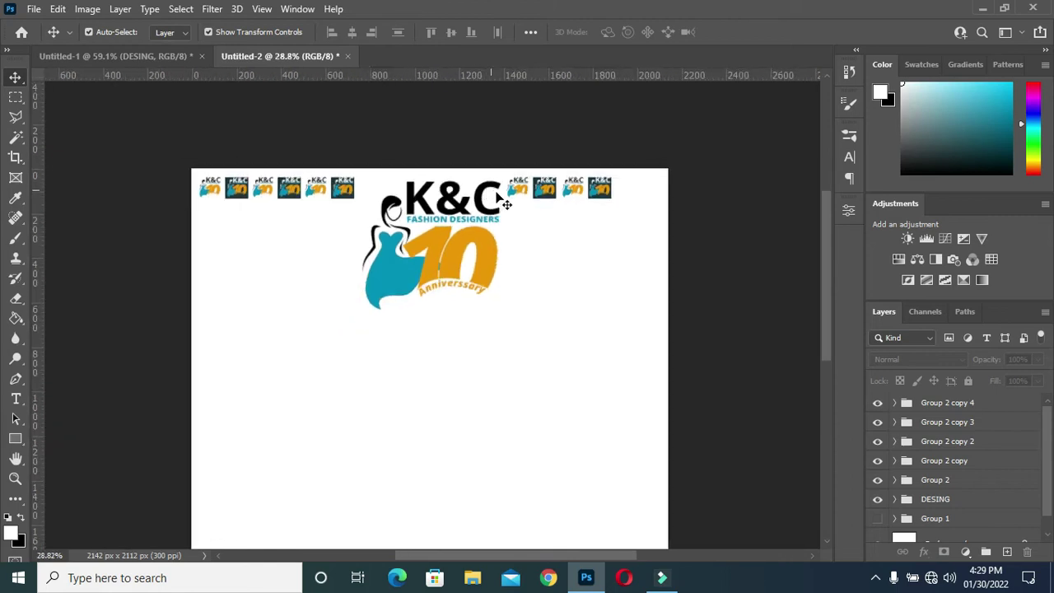
{"action": "scroll", "coordinate": [494, 195], "scroll_direction": "up", "scroll_amount": 4}
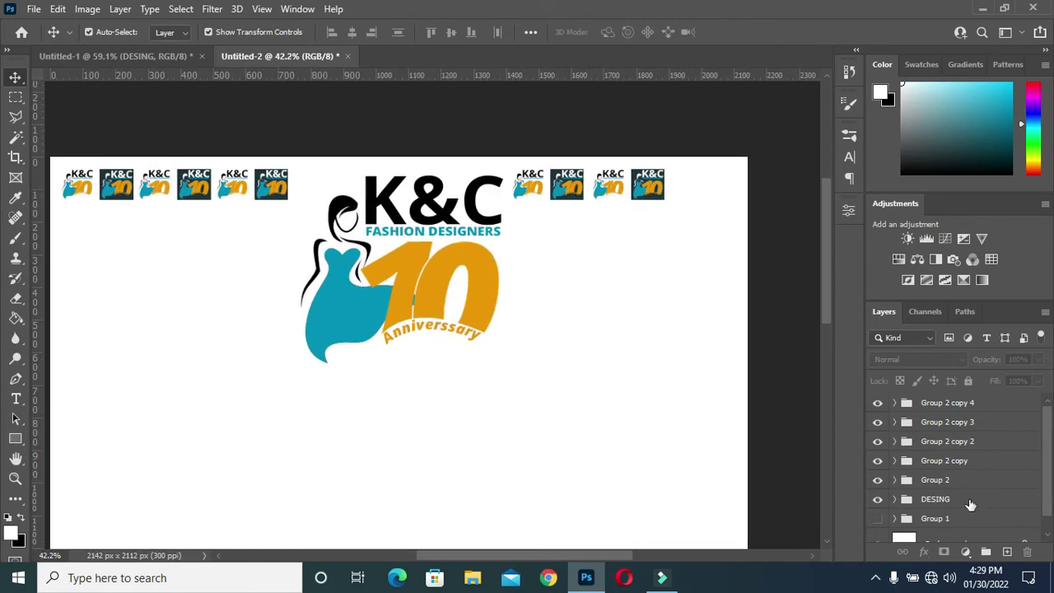
{"action": "left_click", "coordinate": [939, 500]}
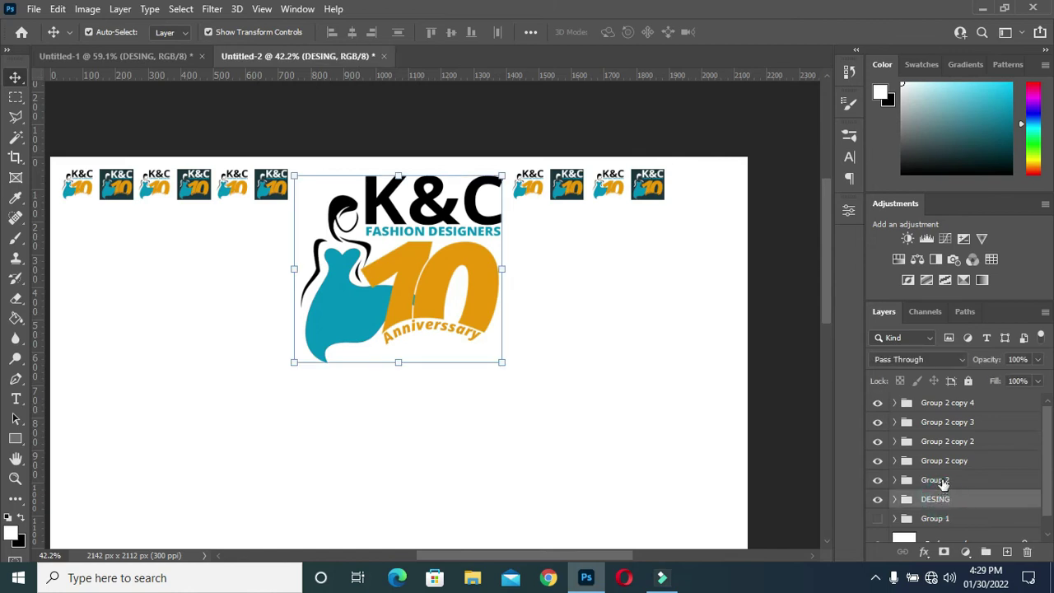
{"action": "left_click", "coordinate": [939, 481]}
{"action": "double_click", "coordinate": [938, 481]}
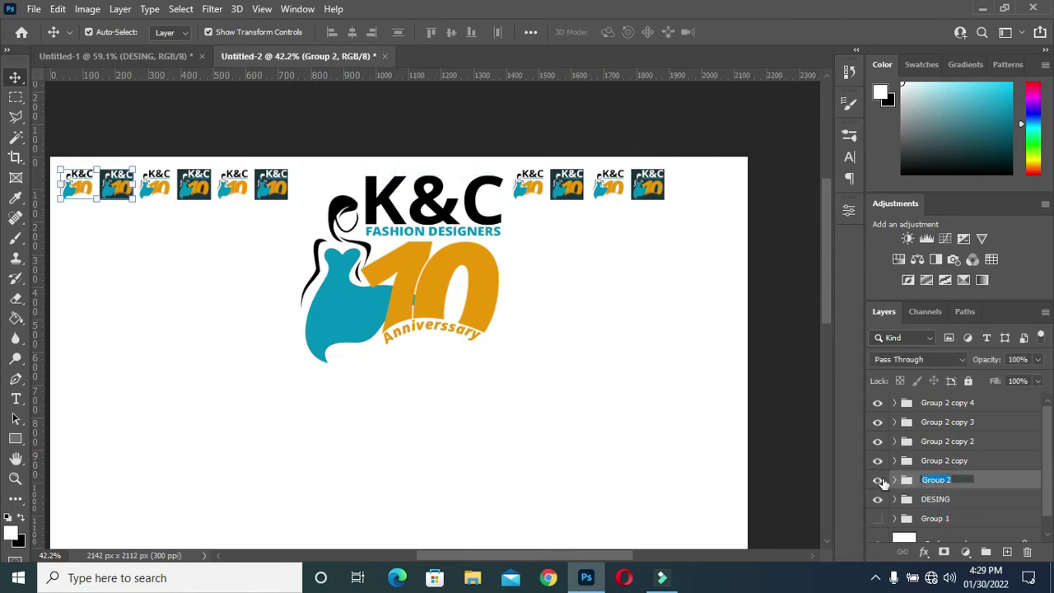
{"action": "key", "text": "Return"}
{"action": "scroll", "coordinate": [918, 397], "scroll_direction": "up", "scroll_amount": 1}
Duplicate the light logo DESING copy inside Group 2 copy 4 and move the copy along the row to about X 1960 px, Y 84 px.
{"action": "left_click", "coordinate": [893, 403]}
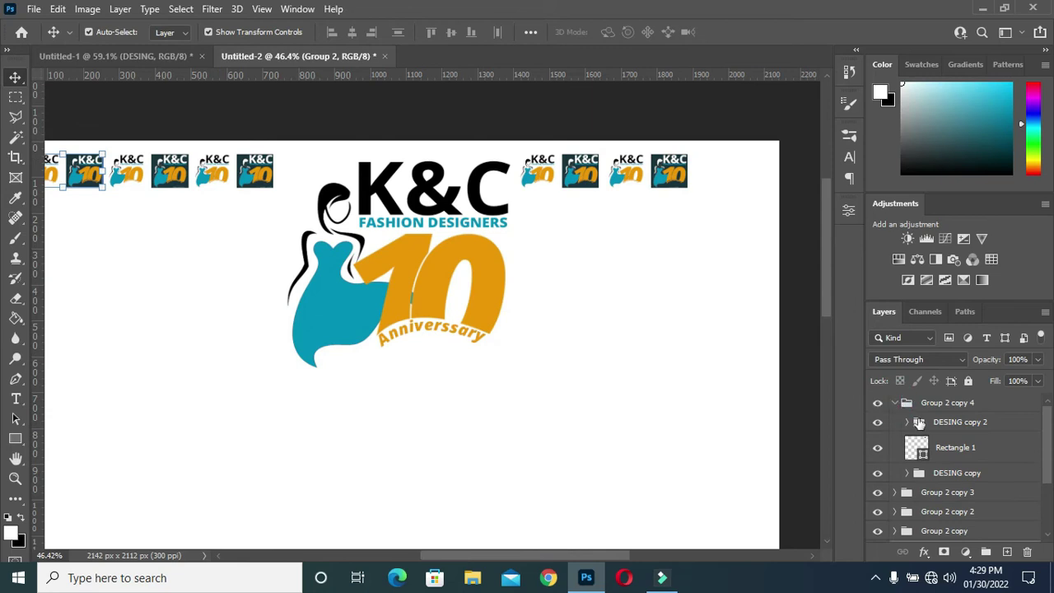
{"action": "left_click", "coordinate": [949, 475]}
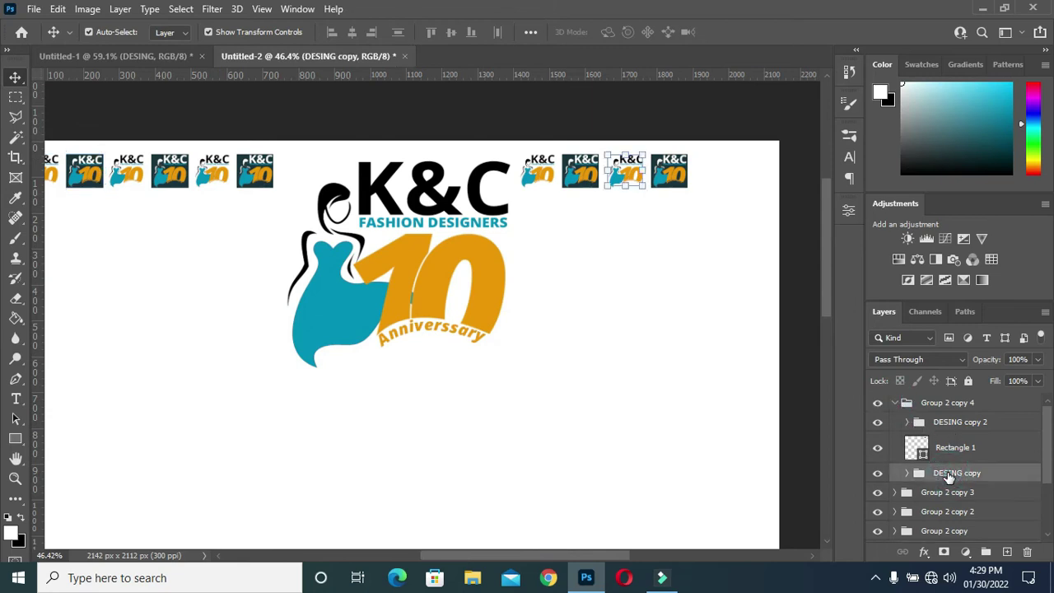
{"action": "key", "text": "ctrl+j"}
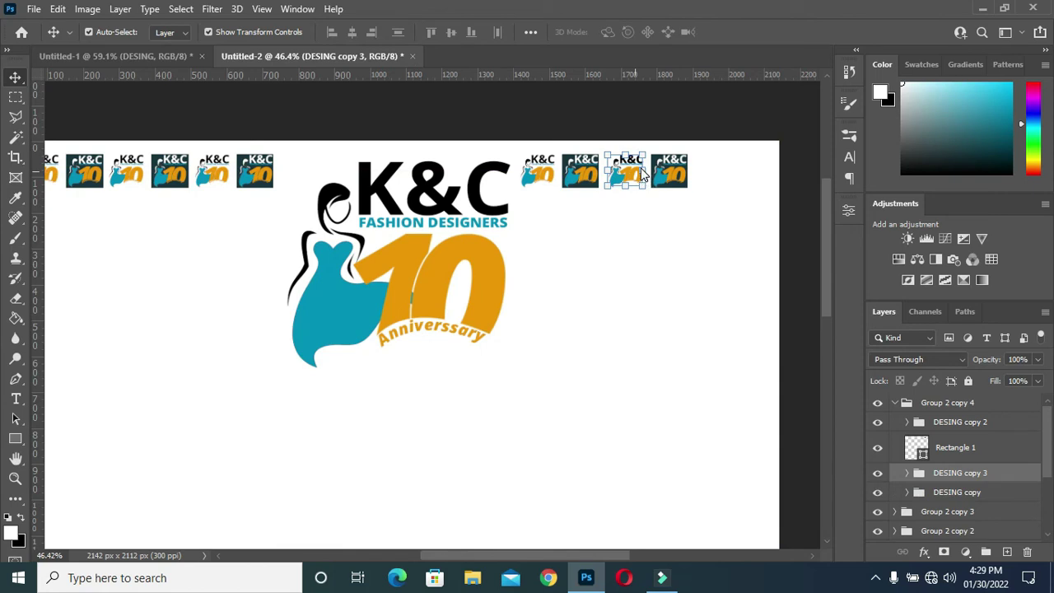
{"action": "scroll", "coordinate": [643, 171], "scroll_direction": "up", "scroll_amount": 1}
{"action": "key", "text": "ctrl+t"}
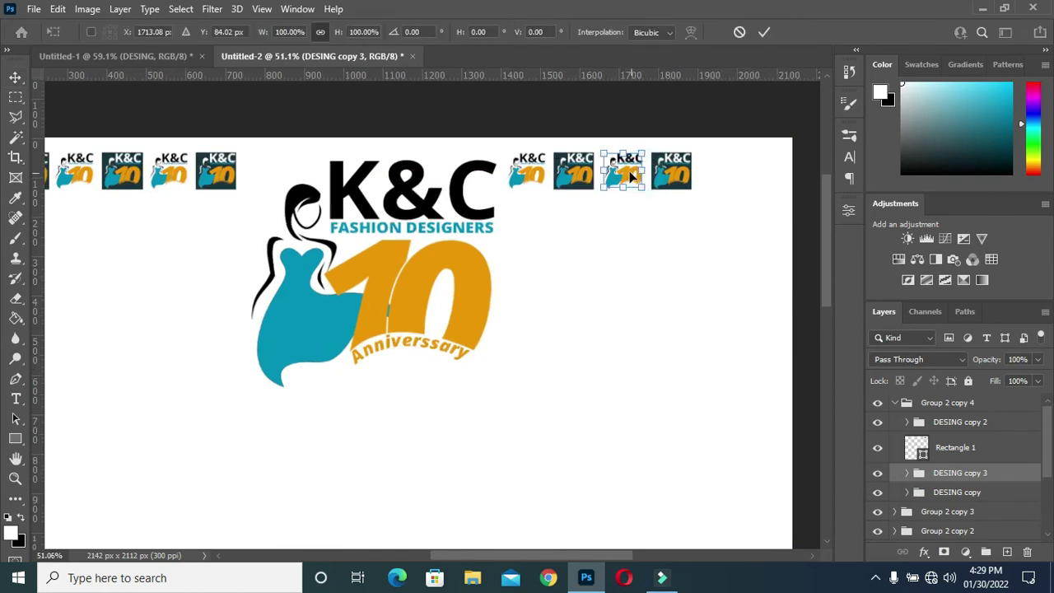
{"action": "left_click_drag", "start_coordinate": [626, 174], "coordinate": [721, 176]}
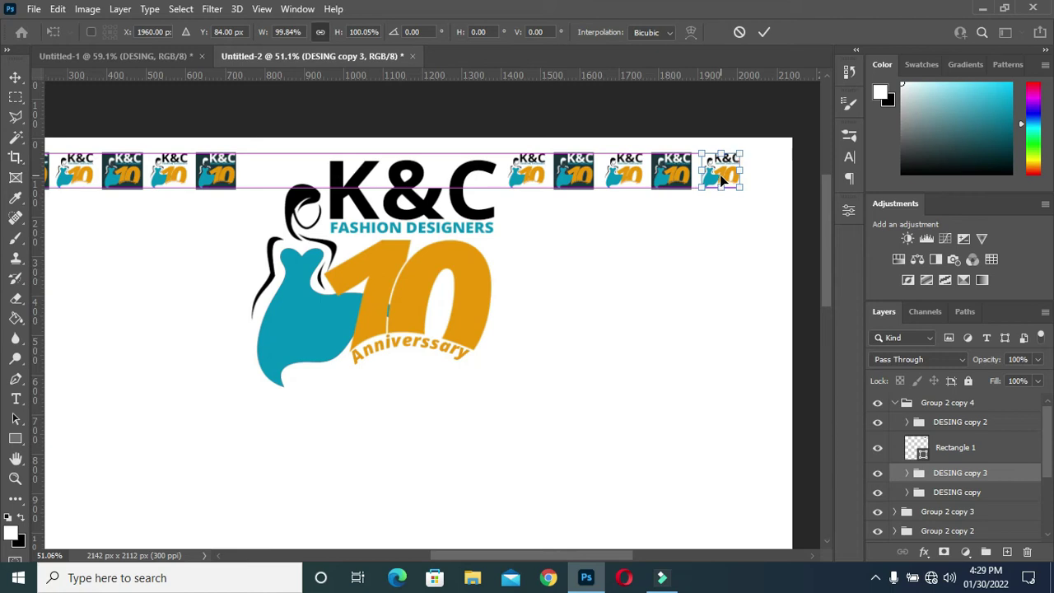
{"action": "left_click", "coordinate": [761, 31]}
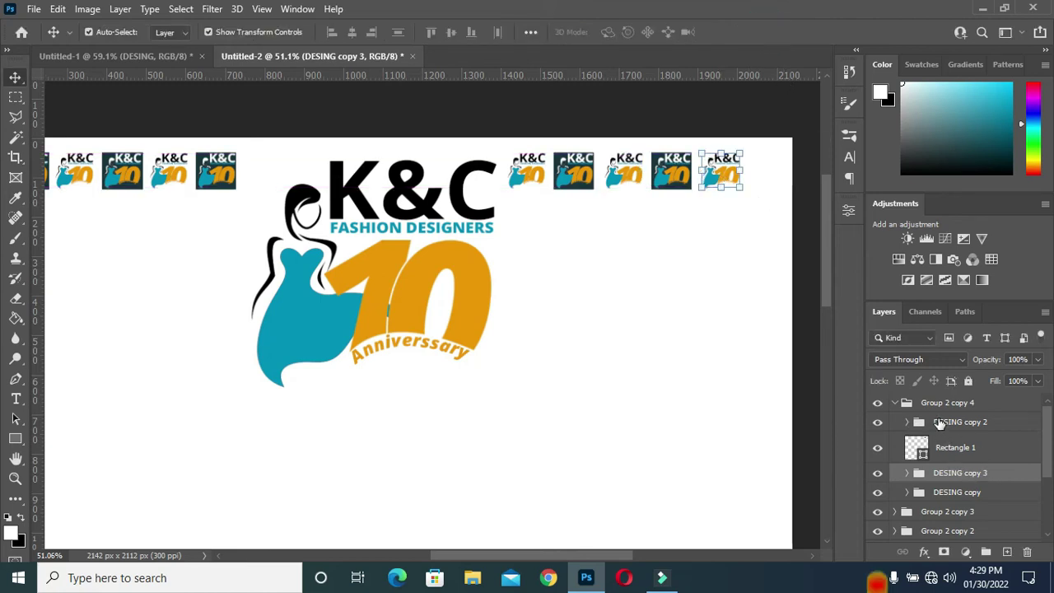
Duplicate DESING copy 2 with Rectangle 1 in Group 2 copy 4 and move the dark logo copy to the right end of the row.
{"action": "left_click", "coordinate": [938, 422]}
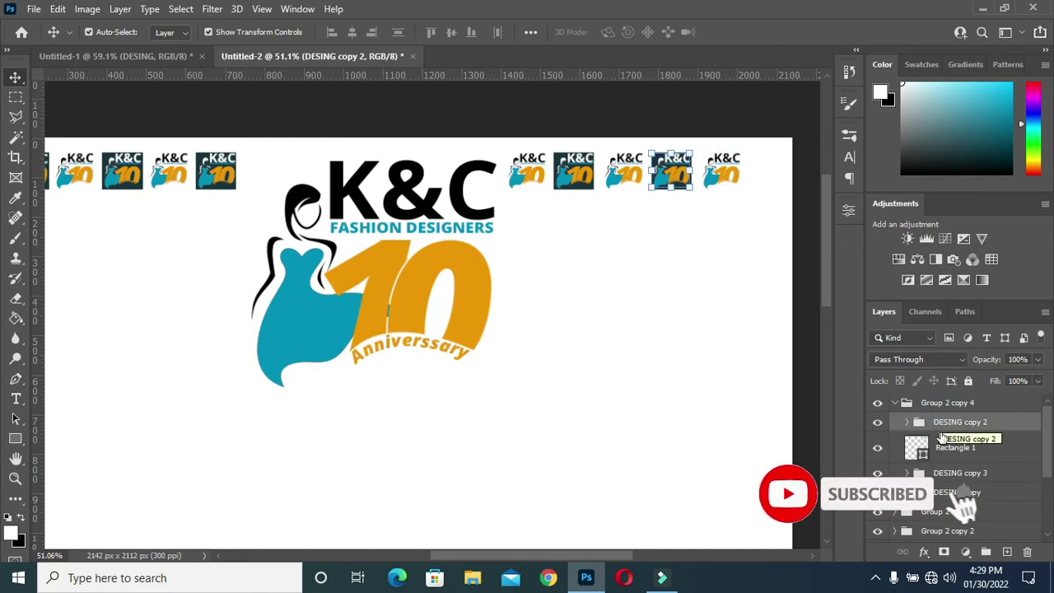
{"action": "left_click", "coordinate": [947, 447], "text": "shift"}
{"action": "left_click_drag", "start_coordinate": [733, 209], "coordinate": [687, 188]}
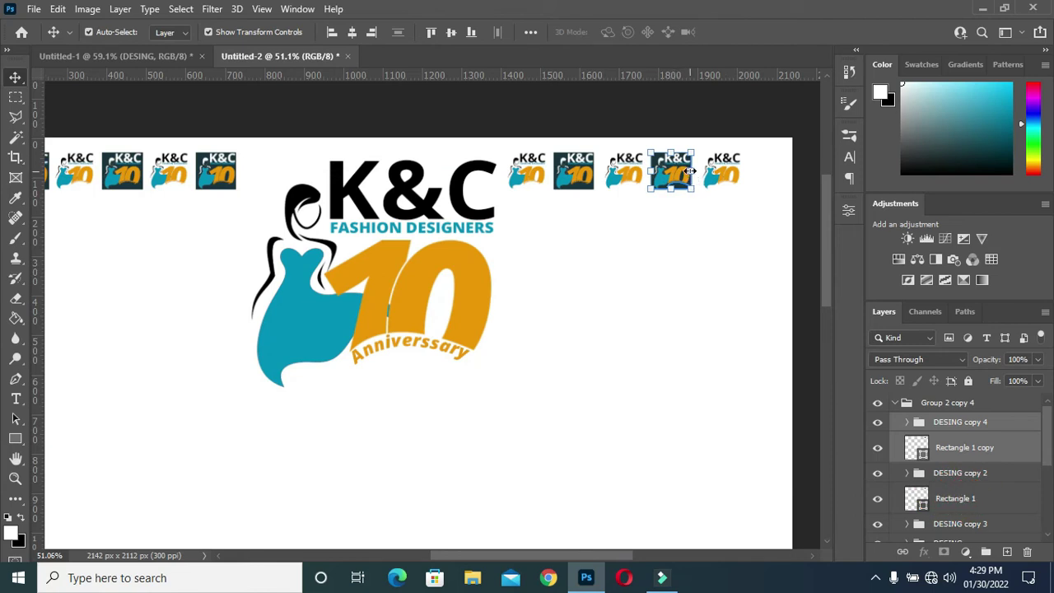
{"action": "left_click_drag", "start_coordinate": [694, 169], "coordinate": [787, 186]}
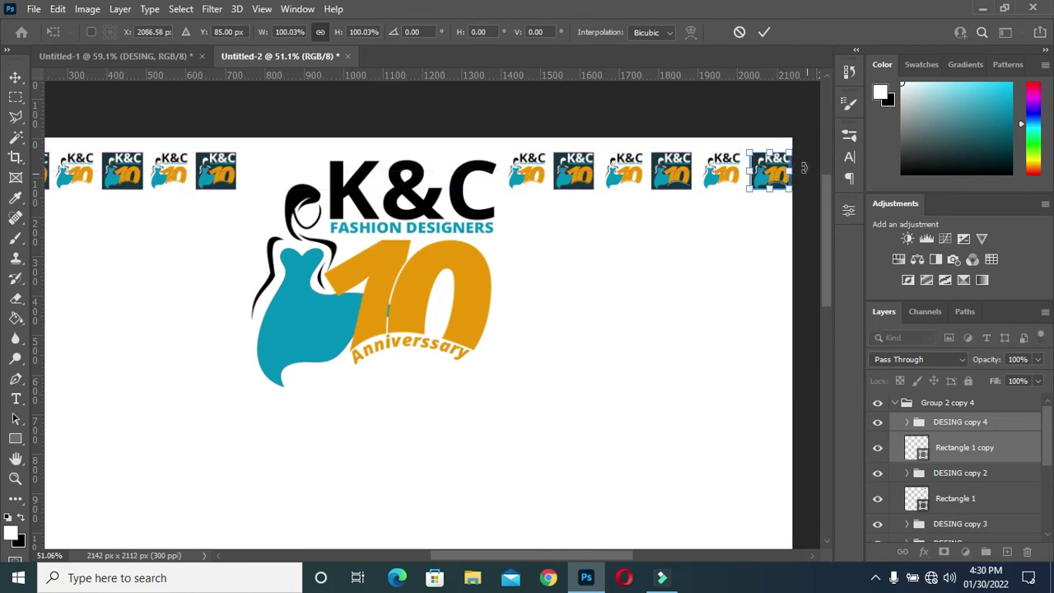
{"action": "left_click", "coordinate": [764, 32]}
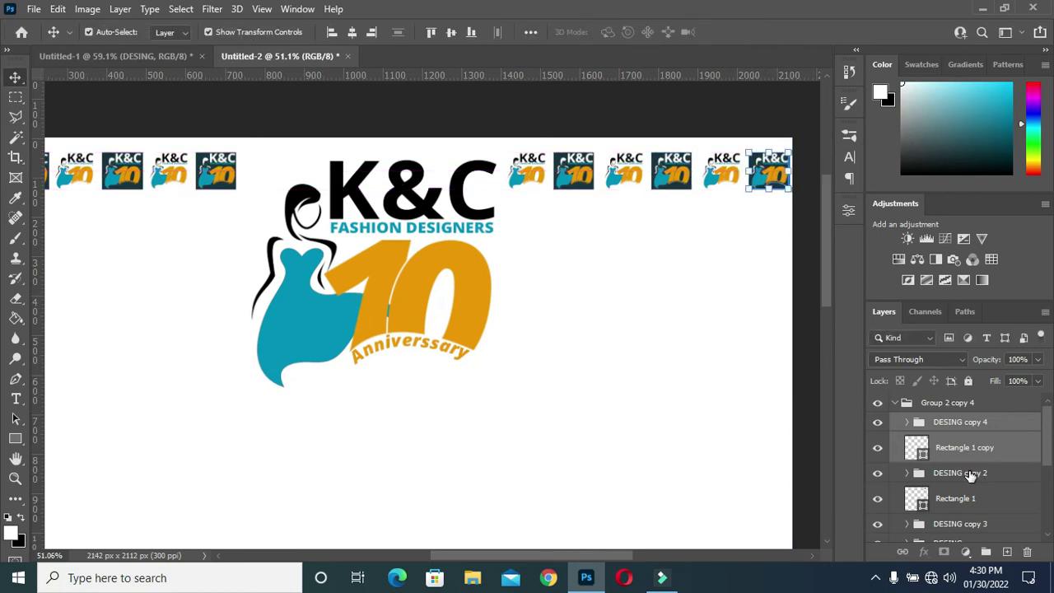
{"action": "scroll", "coordinate": [970, 475], "scroll_direction": "down", "scroll_amount": 1}
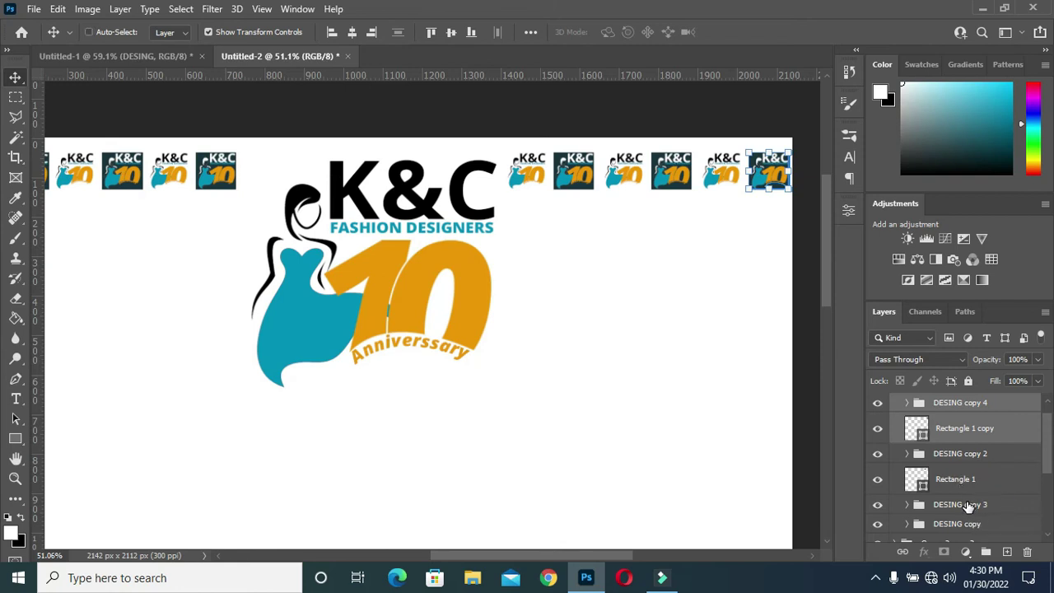
{"action": "double_click", "coordinate": [968, 504]}
{"action": "key", "text": "Return"}
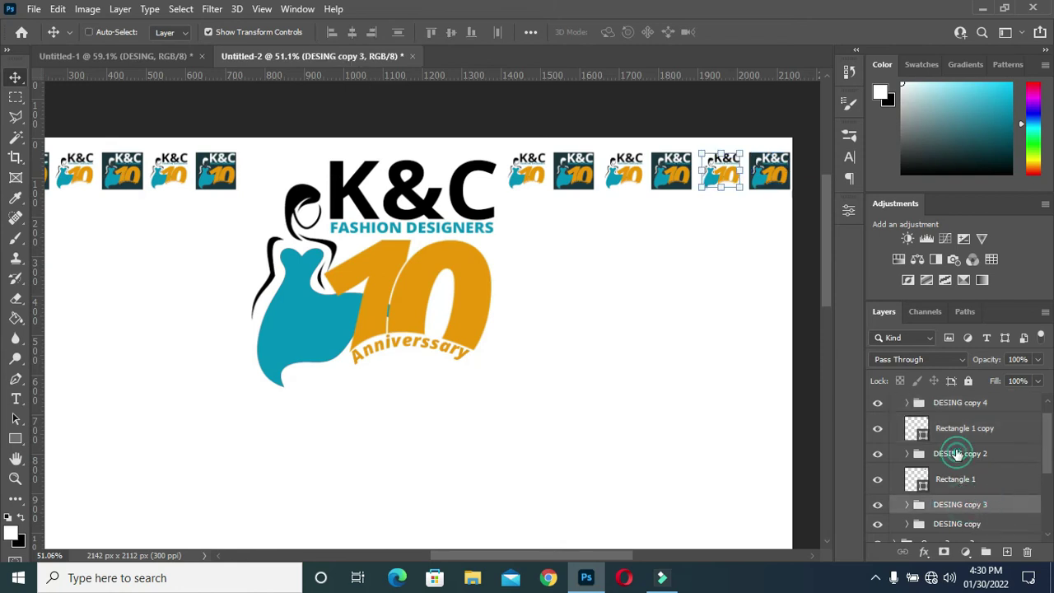
{"action": "left_click", "coordinate": [962, 437], "text": "shift"}
{"action": "scroll", "coordinate": [698, 151], "scroll_direction": "down", "scroll_amount": 2}
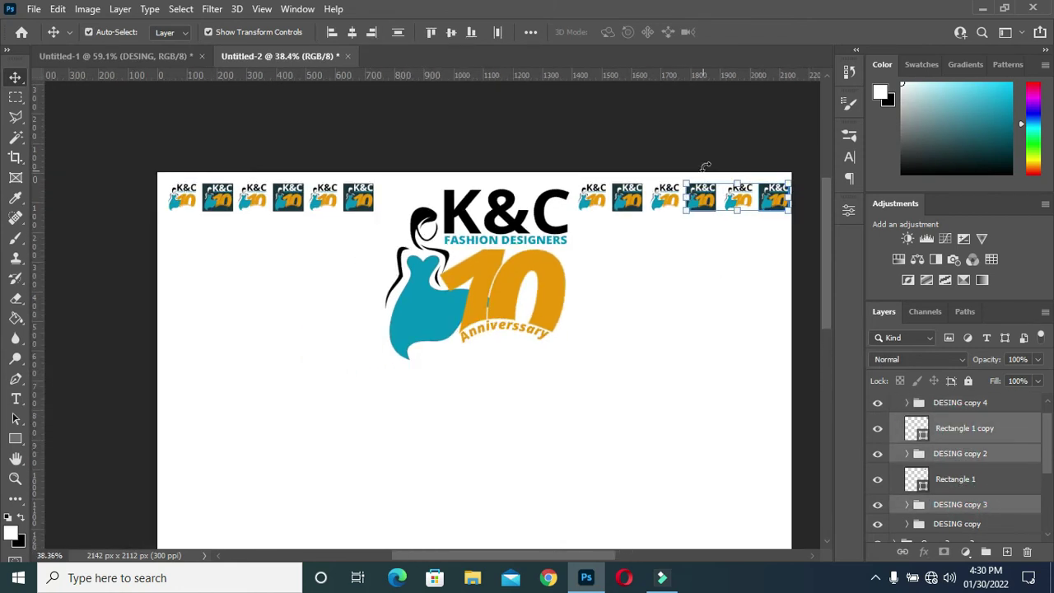
{"action": "left_click", "coordinate": [698, 151]}
Duplicate the light logo of Group 2 copy 2 and move the copy beside the large logo, at about X 800 px, Y 84 px.
{"action": "left_click", "coordinate": [325, 198]}
{"action": "scroll", "coordinate": [905, 417], "scroll_direction": "down", "scroll_amount": 1}
{"action": "mouse_move", "coordinate": [340, 192]}
{"action": "left_mouse_down"}
{"action": "mouse_move", "coordinate": [366, 202]}
{"action": "mouse_move", "coordinate": [336, 204]}
{"action": "left_mouse_up"}
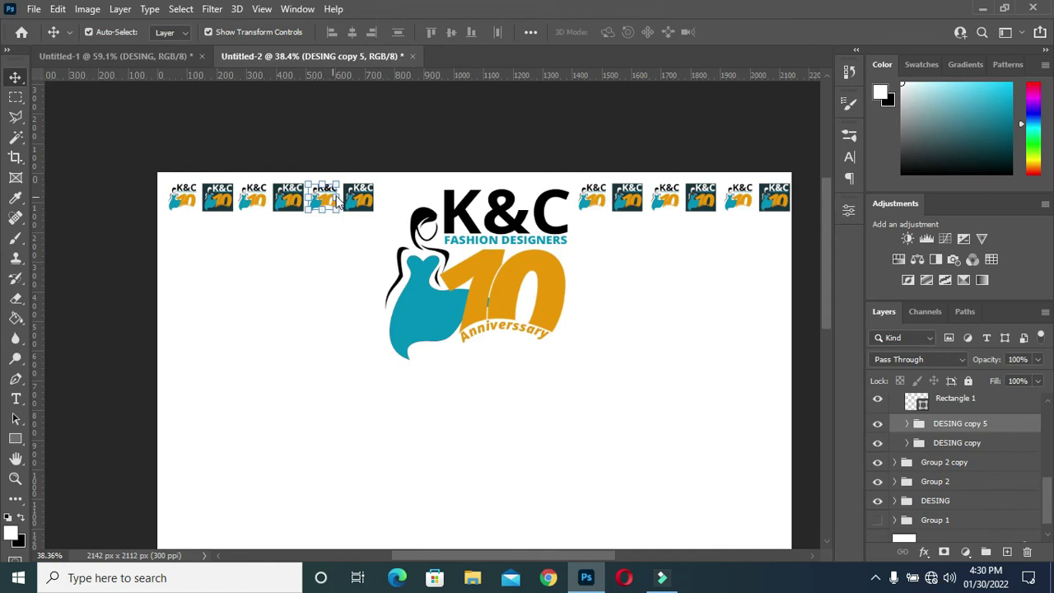
{"action": "key", "text": "ctrl+t"}
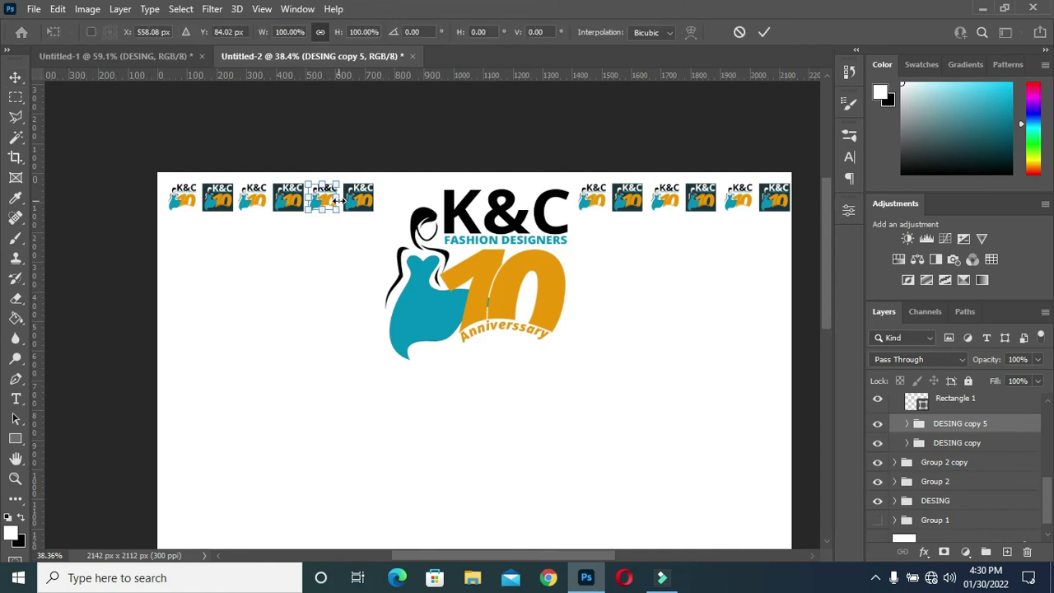
{"action": "left_click_drag", "start_coordinate": [326, 200], "coordinate": [402, 200]}
{"action": "left_click", "coordinate": [765, 32]}
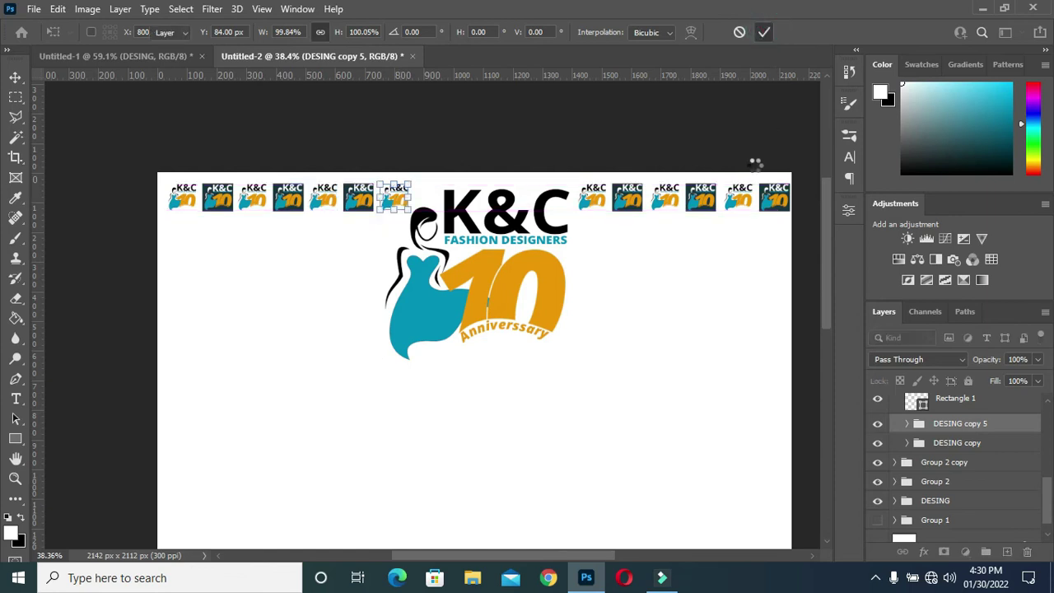
{"action": "left_click", "coordinate": [696, 240]}
Collapse the Group 2 copy 2 and Group 2 copy 4 layer groups.
{"action": "scroll", "coordinate": [896, 453], "scroll_direction": "up", "scroll_amount": 3}
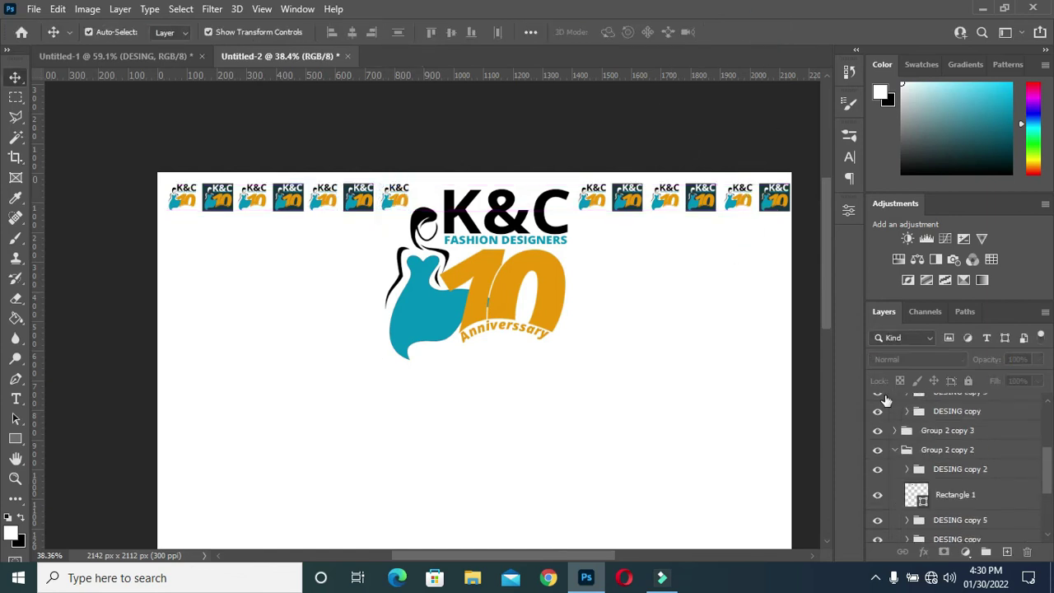
{"action": "left_click", "coordinate": [896, 450]}
{"action": "scroll", "coordinate": [896, 449], "scroll_direction": "up", "scroll_amount": 2}
{"action": "left_click", "coordinate": [894, 402]}
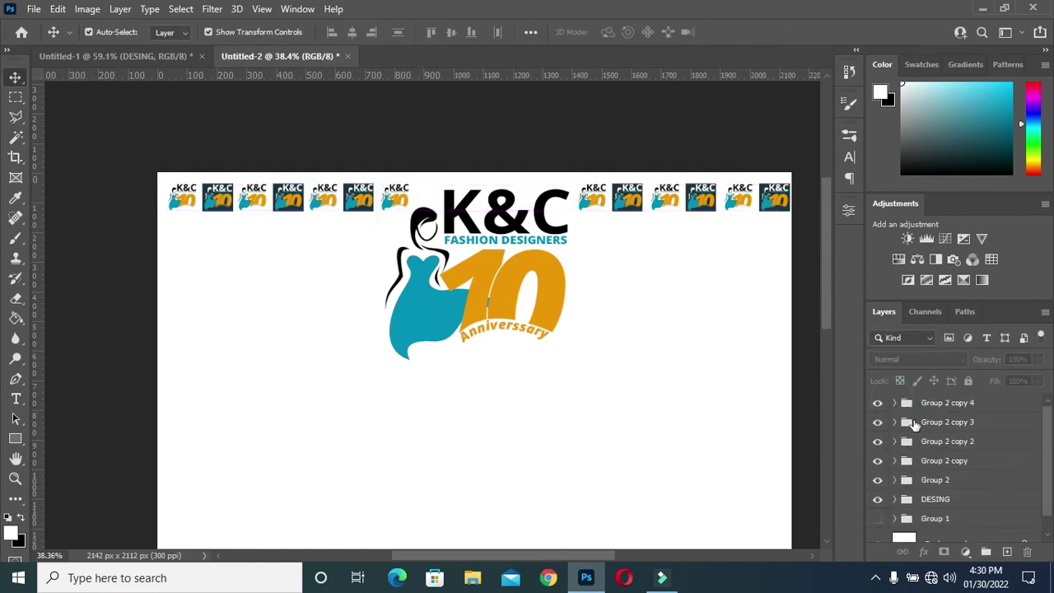
Select the Group 2 copies one after another to check which logos of the row each contains.
{"action": "left_click", "coordinate": [930, 403]}
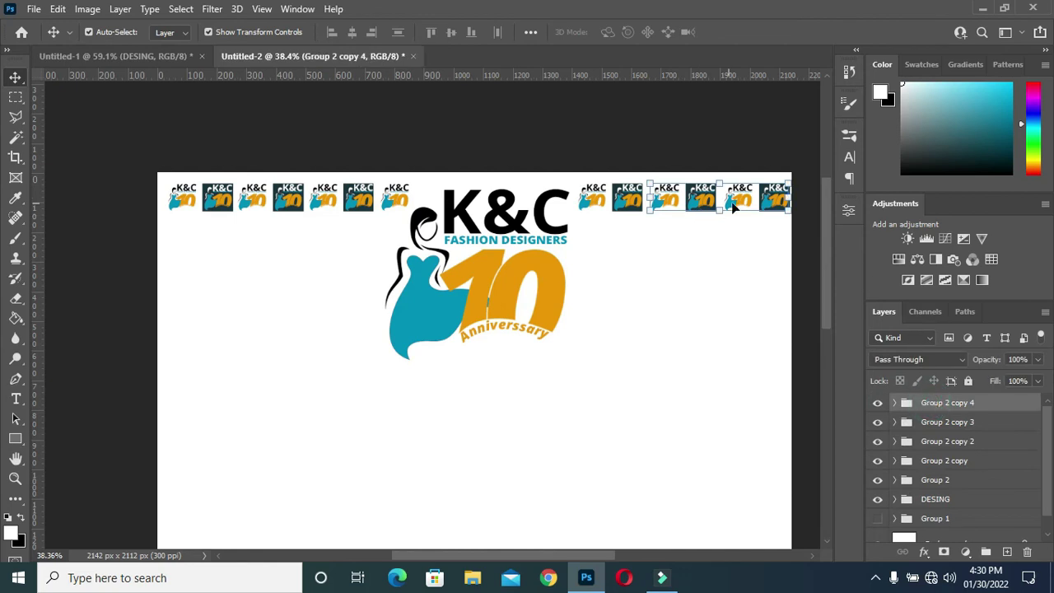
{"action": "scroll", "coordinate": [521, 157], "scroll_direction": "down", "scroll_amount": 1}
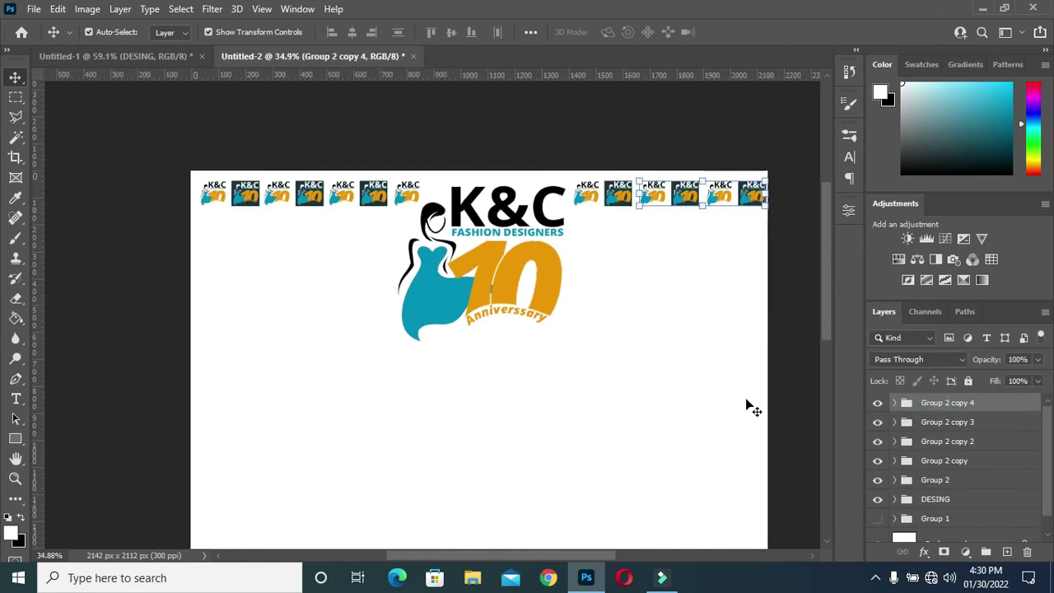
{"action": "left_click", "coordinate": [943, 462]}
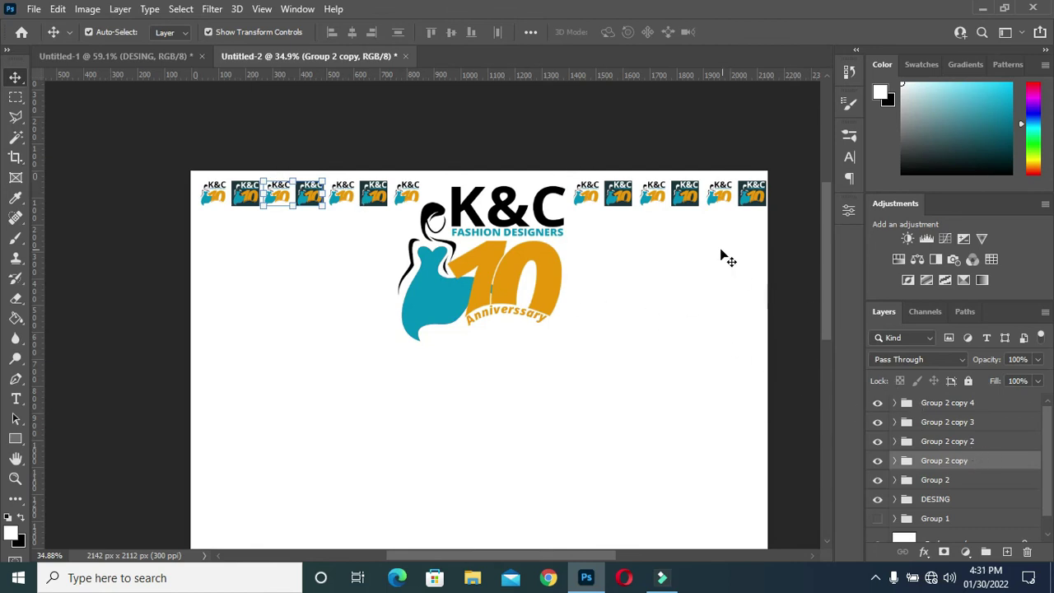
{"action": "scroll", "coordinate": [700, 218], "scroll_direction": "up", "scroll_amount": 2}
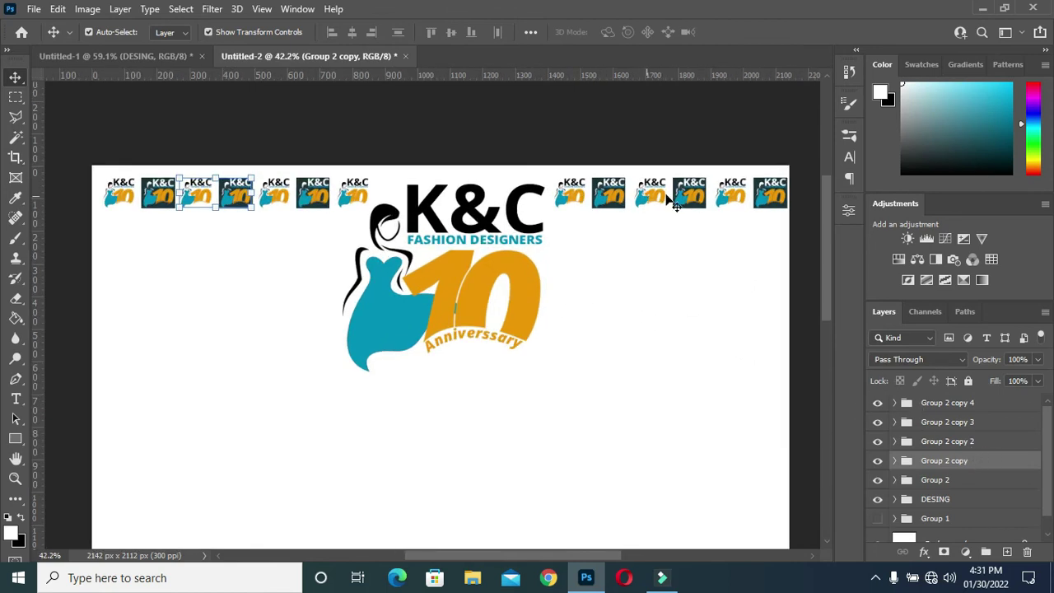
{"action": "left_click", "coordinate": [930, 403]}
{"action": "left_click", "coordinate": [933, 423]}
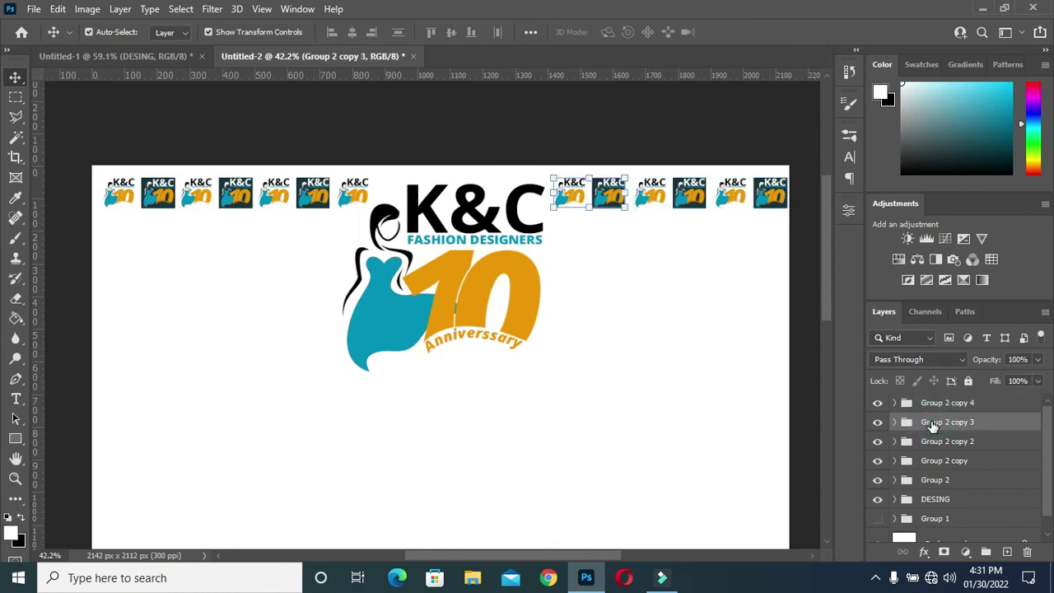
{"action": "left_click", "coordinate": [939, 443]}
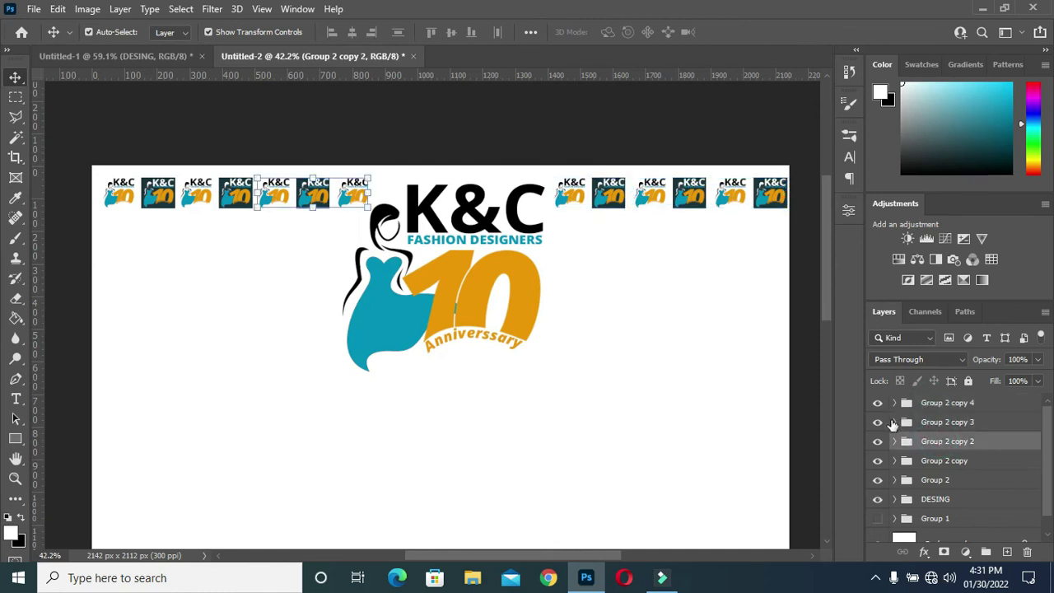
Duplicate DESING copy 2 and Rectangle 1 of Group 2 copy 3, move the copies above Group 2 copy 4, and collapse the source group.
{"action": "left_click", "coordinate": [898, 424]}
{"action": "left_click", "coordinate": [894, 421]}
{"action": "left_click", "coordinate": [948, 443]}
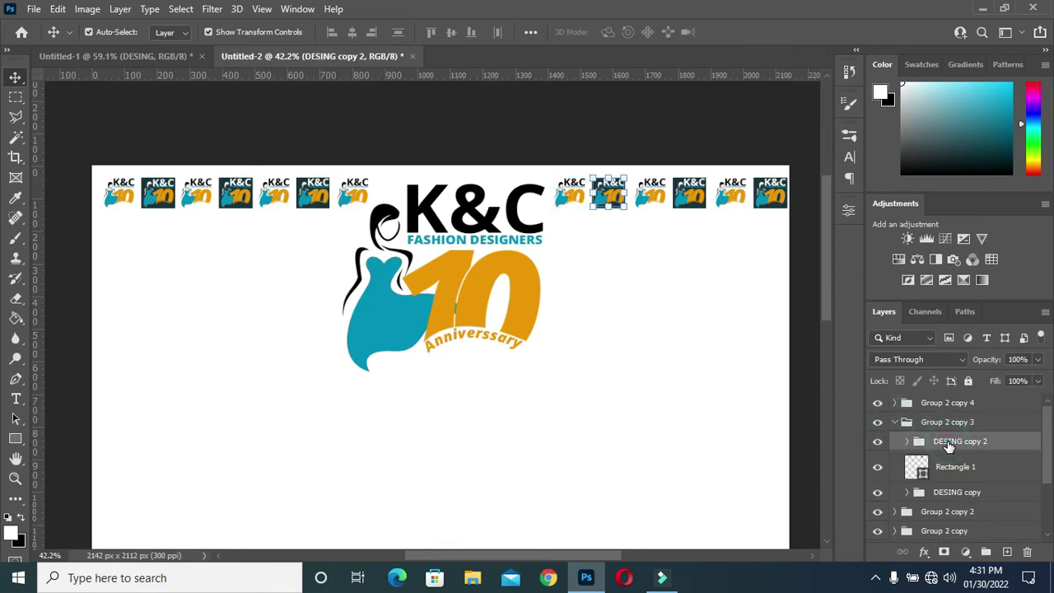
{"action": "left_click", "coordinate": [945, 467], "text": "shift"}
{"action": "key", "text": "ctrl+j"}
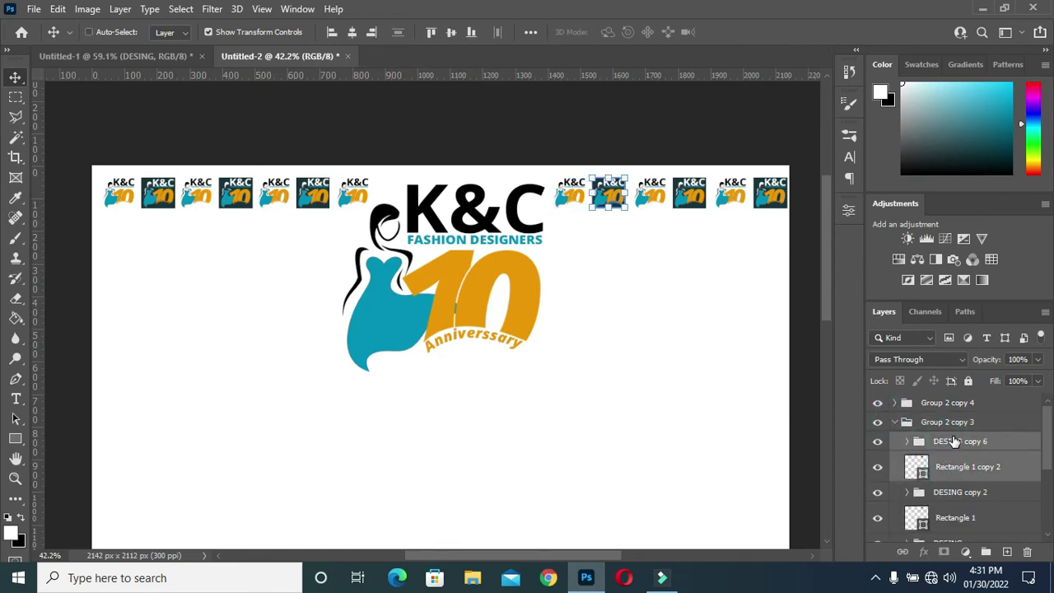
{"action": "left_click_drag", "start_coordinate": [958, 445], "coordinate": [902, 412]}
{"action": "left_click", "coordinate": [894, 474]}
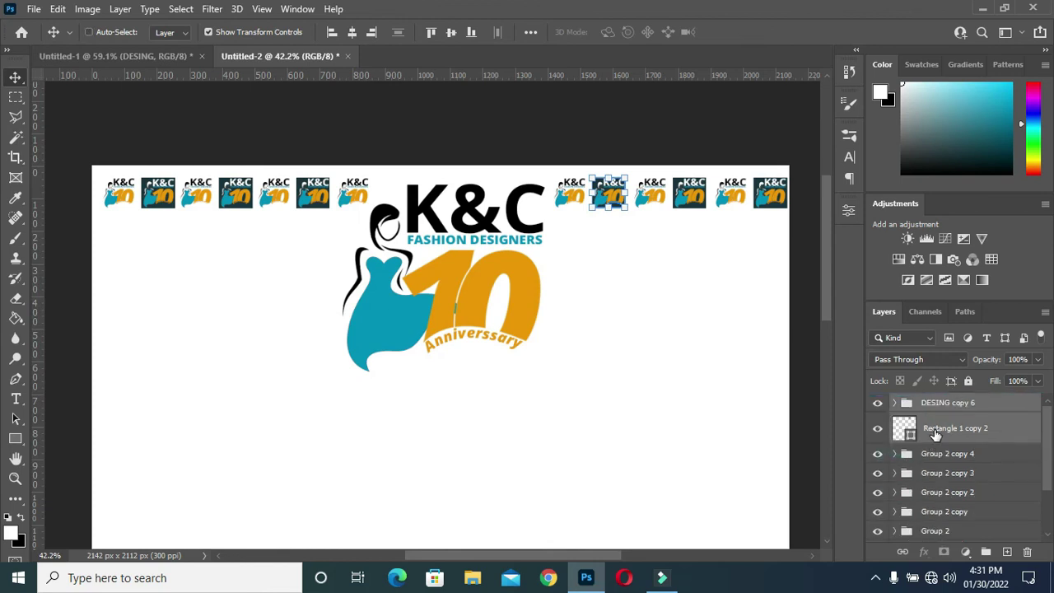
Group DESING copy 6 with Rectangle 1 copy 2 and move the dark logo to start a second row, at about X 84 px, Y 212 px.
{"action": "key", "text": "ctrl+g"}
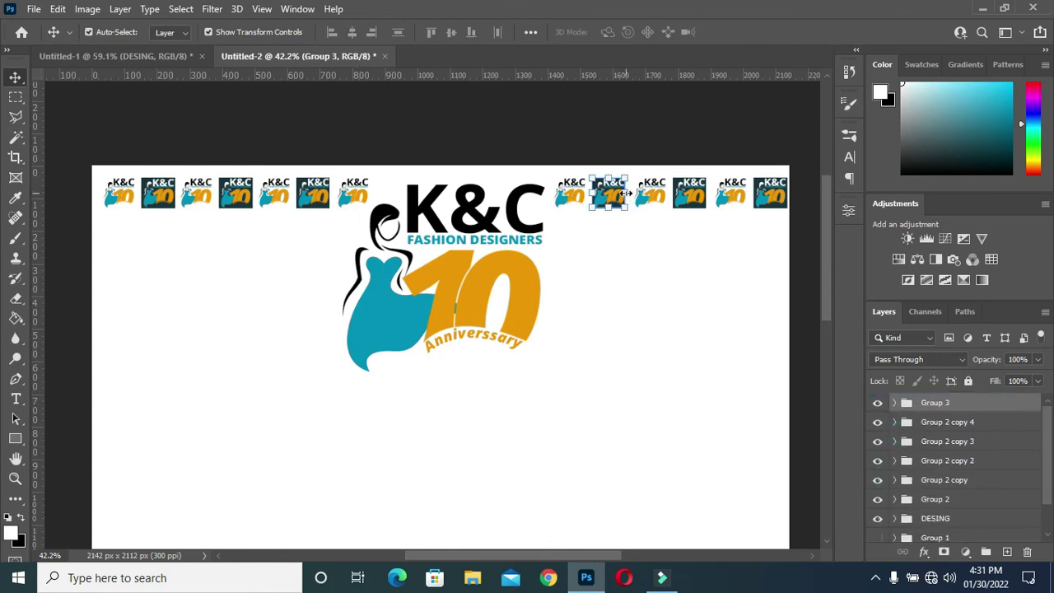
{"action": "key", "text": "ctrl+t"}
{"action": "left_click_drag", "start_coordinate": [613, 197], "coordinate": [125, 238]}
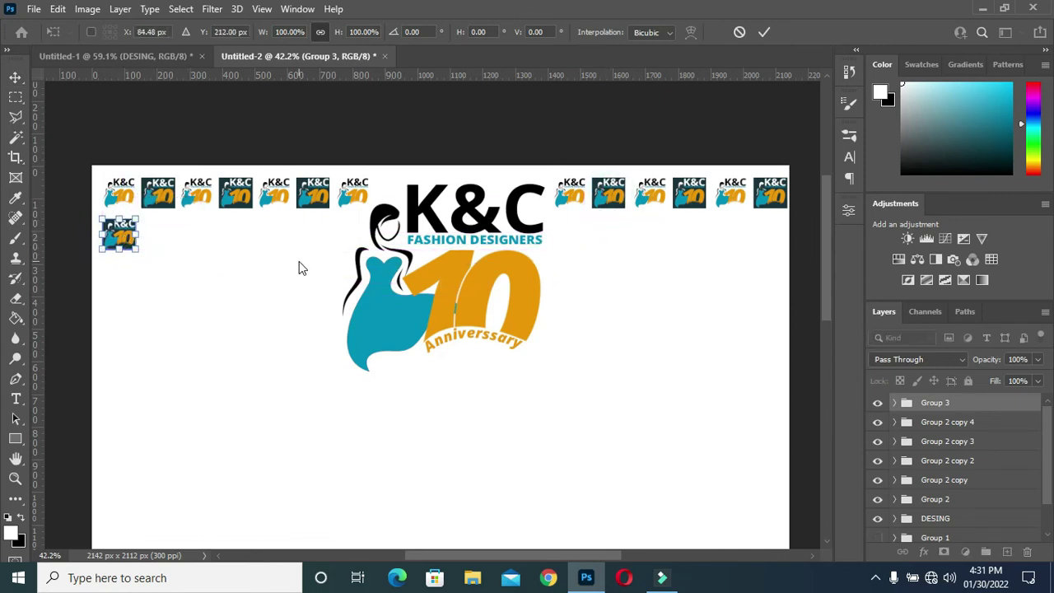
{"action": "key", "text": "Return"}
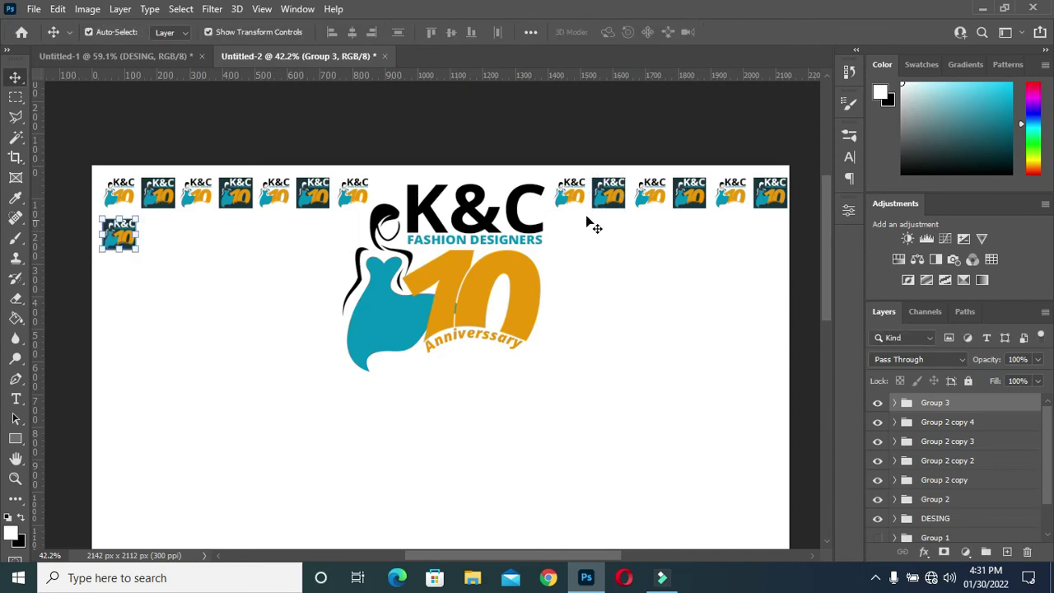
Duplicate the light logo DESING copy 3 and move the copy beside the dark logo in the second row, at about X 204 px, Y 214 px.
{"action": "left_click", "coordinate": [656, 196]}
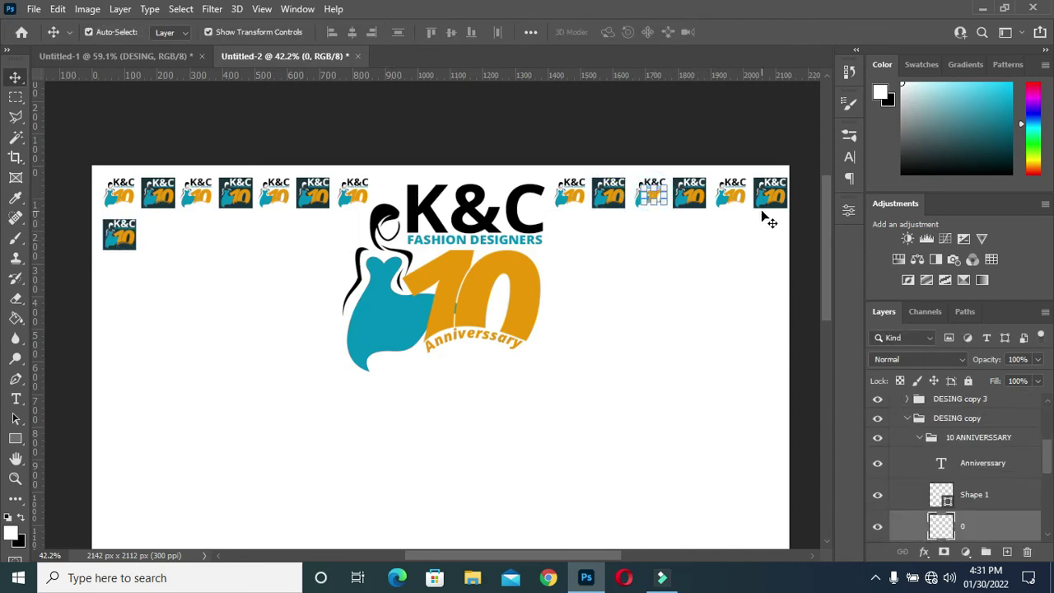
{"action": "left_click", "coordinate": [732, 195]}
{"action": "left_click", "coordinate": [922, 421]}
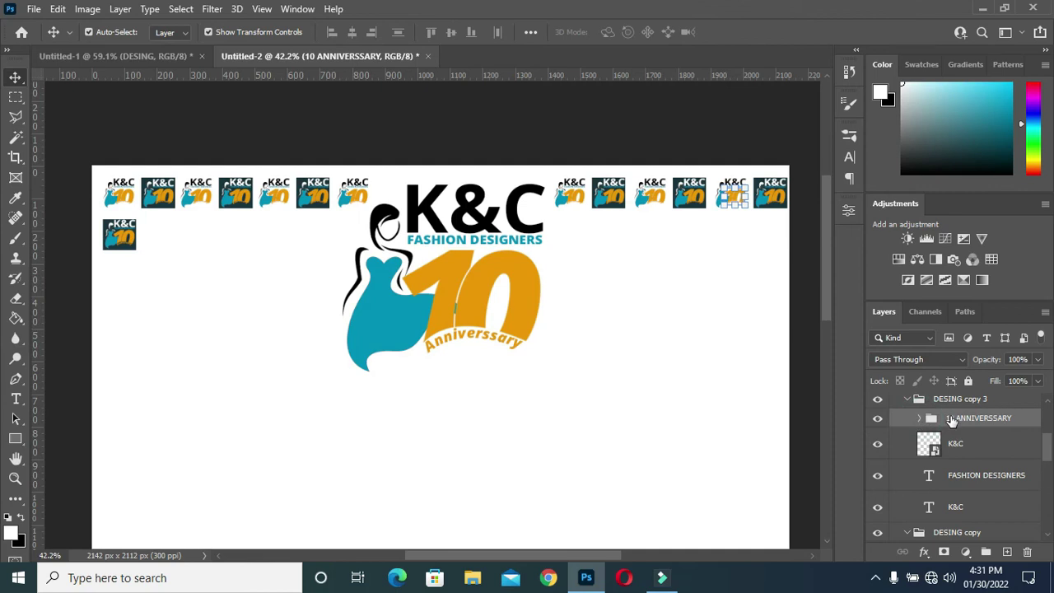
{"action": "left_click", "coordinate": [906, 402]}
{"action": "left_click", "coordinate": [907, 422]}
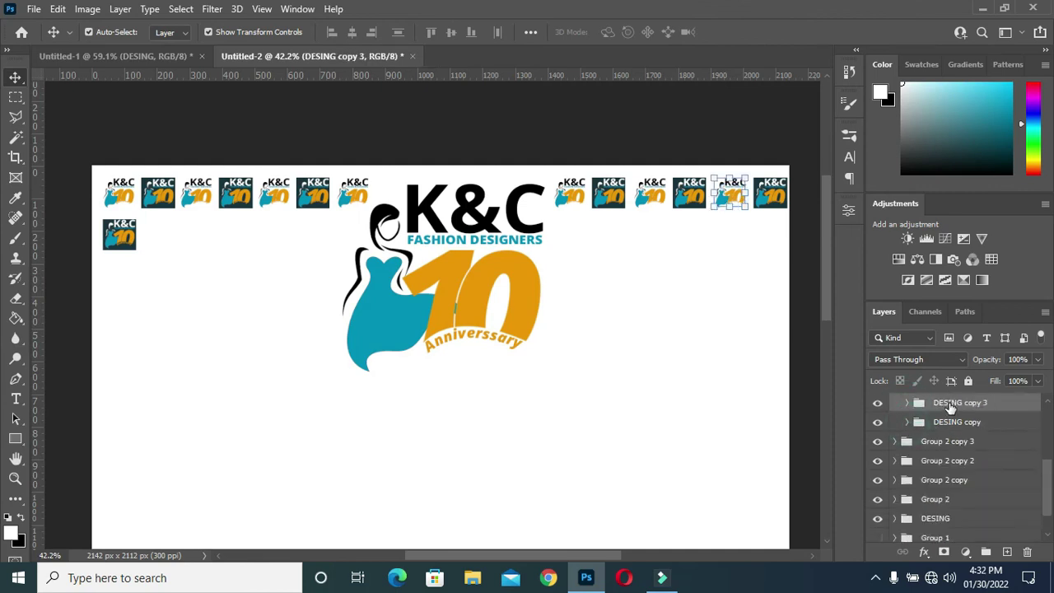
{"action": "key", "text": "ctrl+j"}
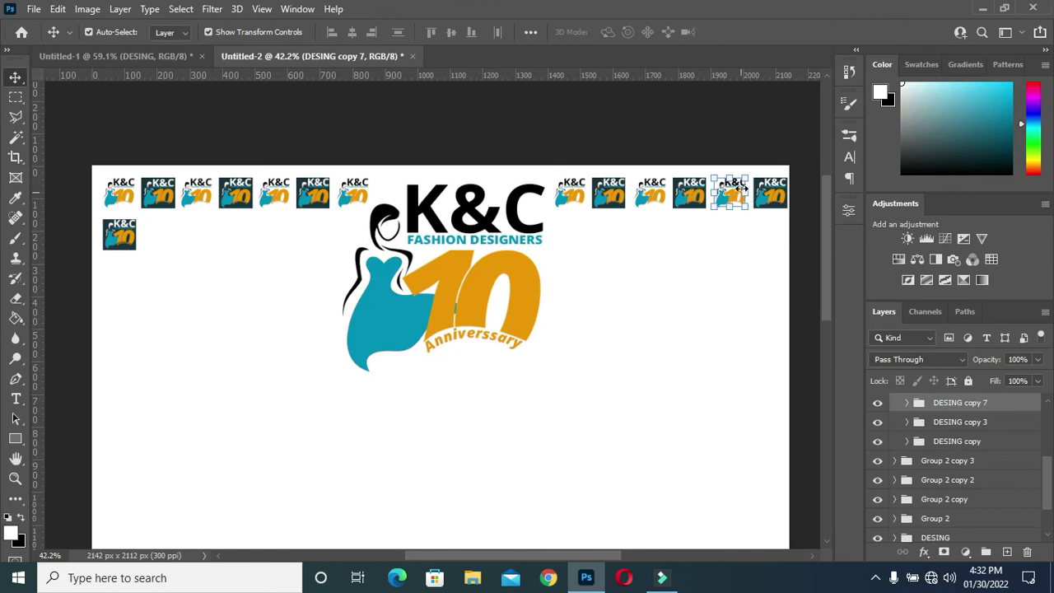
{"action": "key", "text": "ctrl+t"}
{"action": "scroll", "coordinate": [740, 188], "scroll_direction": "up", "scroll_amount": 1}
{"action": "left_click_drag", "start_coordinate": [729, 197], "coordinate": [101, 244]}
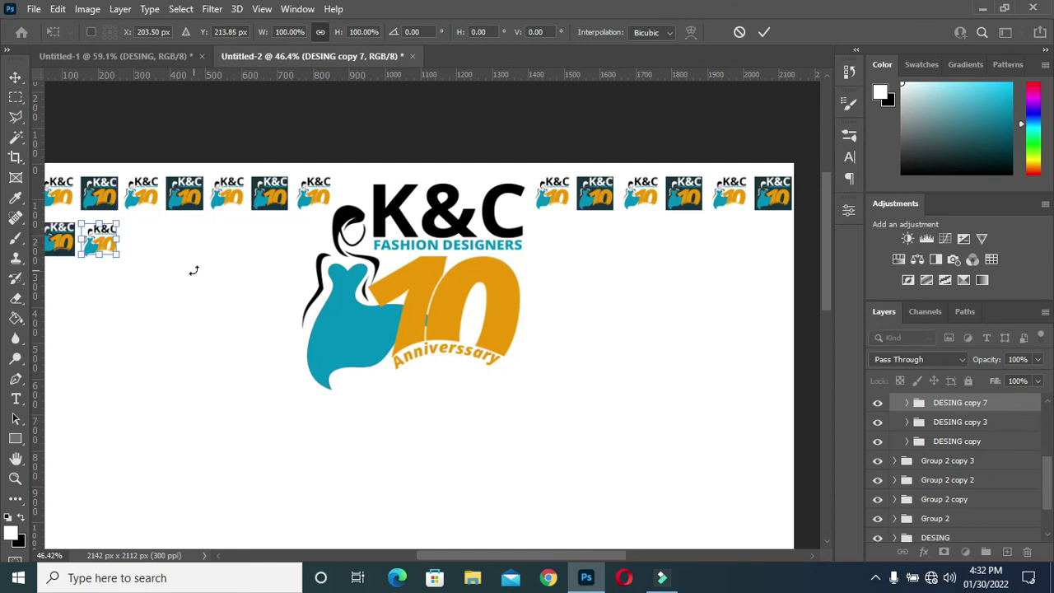
{"action": "key", "text": "ctrl+z"}
{"action": "key", "text": "ctrl+shift+z"}
{"action": "key", "text": "Return"}
{"action": "scroll", "coordinate": [493, 118], "scroll_direction": "down", "scroll_amount": 1}
{"action": "left_click", "coordinate": [512, 107]}
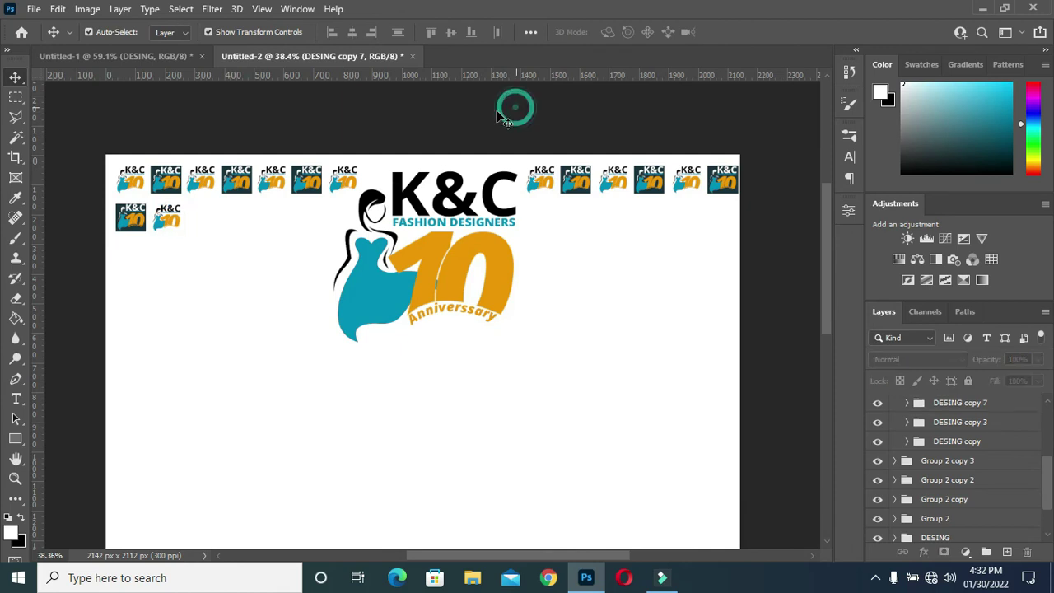
Collapse the Group 2 copy 4 layer group.
{"action": "scroll", "coordinate": [136, 234], "scroll_direction": "up", "scroll_amount": 2}
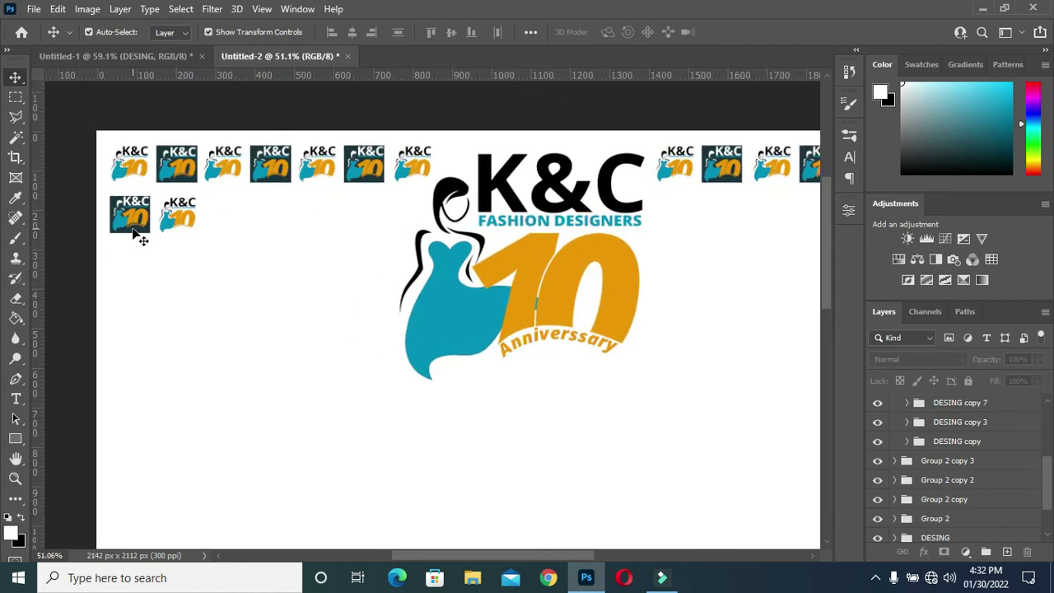
{"action": "scroll", "coordinate": [136, 234], "scroll_direction": "down", "scroll_amount": 2}
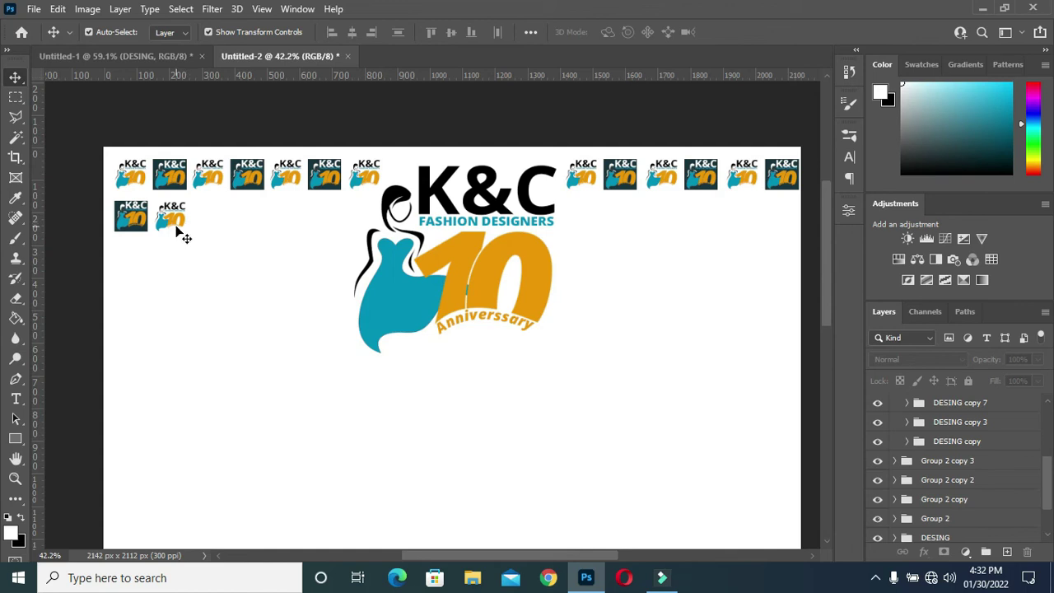
{"action": "left_click", "coordinate": [963, 421]}
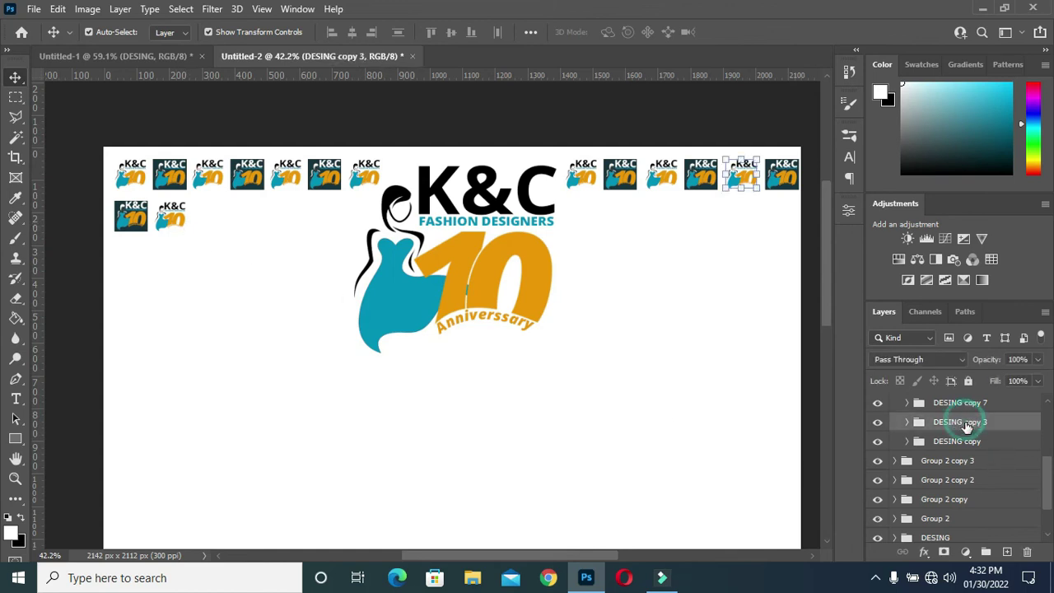
{"action": "scroll", "coordinate": [964, 412], "scroll_direction": "up", "scroll_amount": 5}
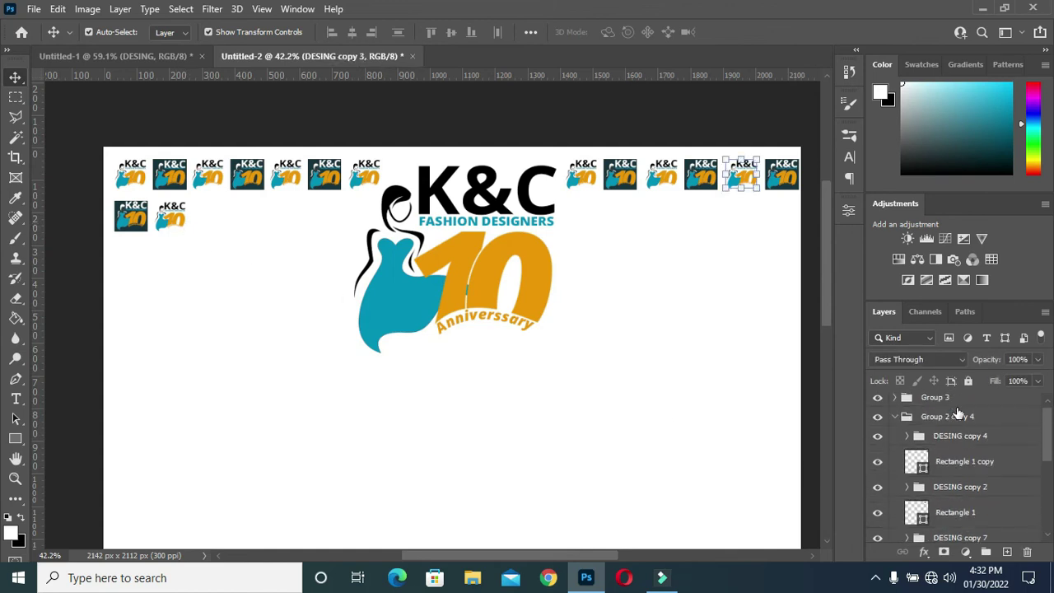
{"action": "left_click", "coordinate": [895, 421]}
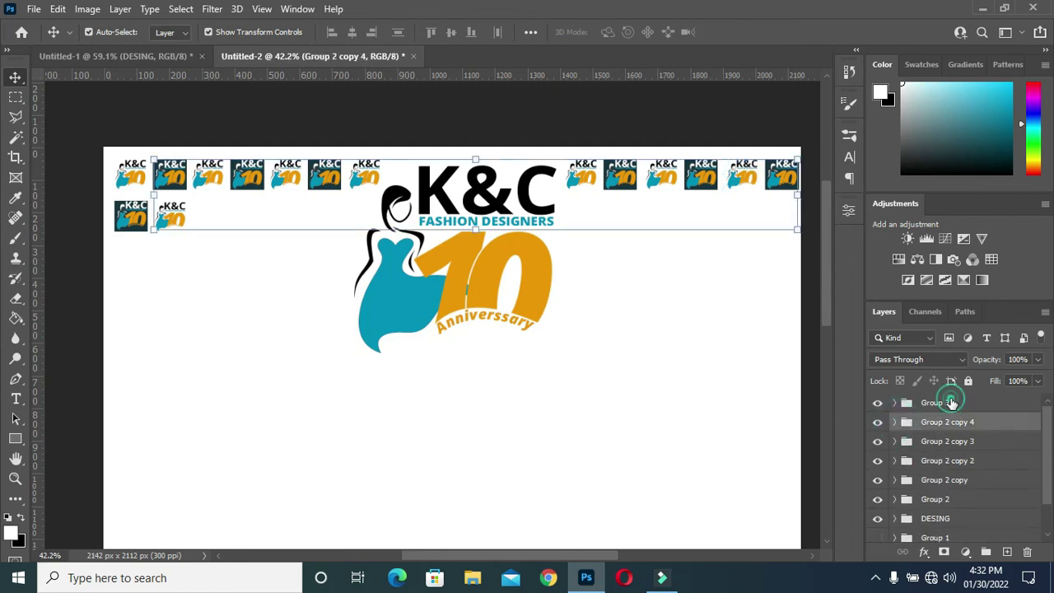
Move the second row's light logo, DESING copy 7, out of Group 2 copy 4 to above Group 3 in the layer stack.
{"action": "left_click", "coordinate": [946, 403]}
{"action": "left_click", "coordinate": [170, 213]}
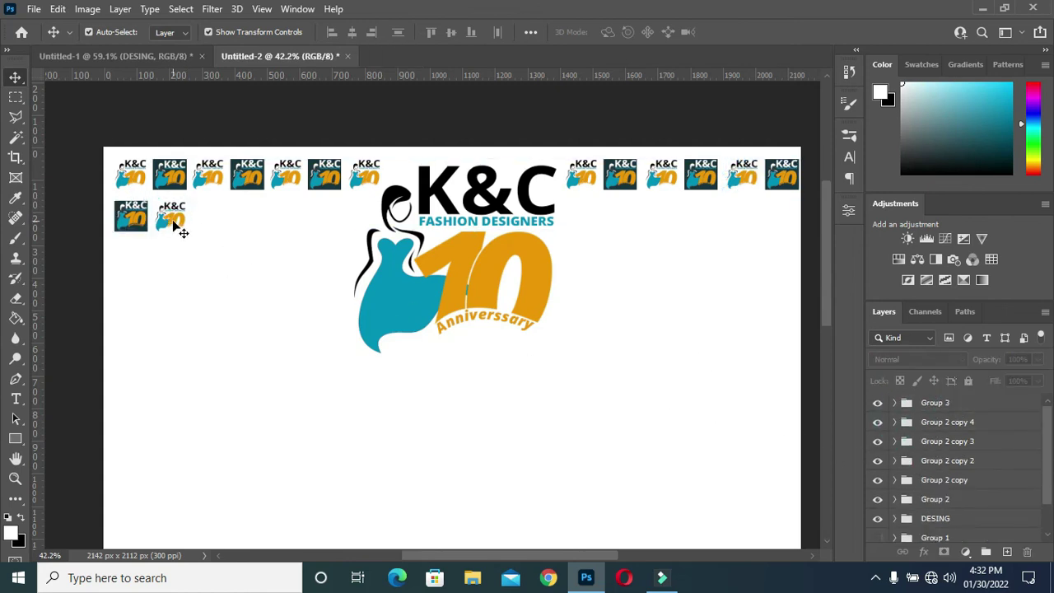
{"action": "left_click", "coordinate": [173, 223]}
{"action": "left_click", "coordinate": [908, 419]}
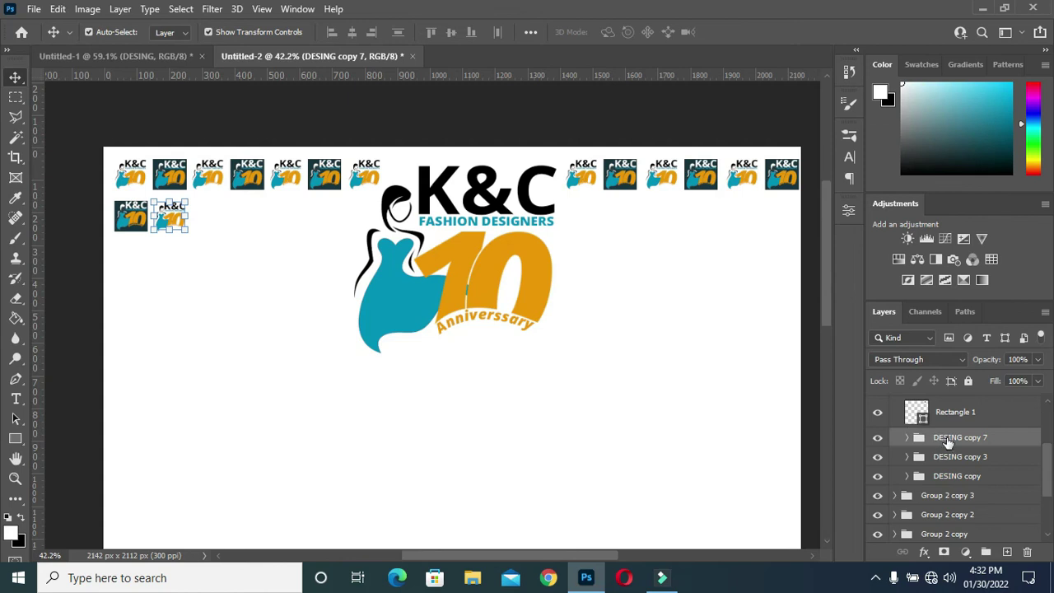
{"action": "left_click_drag", "start_coordinate": [948, 439], "coordinate": [945, 396]}
{"action": "left_click", "coordinate": [945, 420]}
Duplicate DESING copy 7 and Group 3 together and move the copied pair beside the originals, at about X 382 px, Y 212 px.
{"action": "left_click", "coordinate": [945, 402]}
{"action": "left_click", "coordinate": [938, 421], "text": "ctrl"}
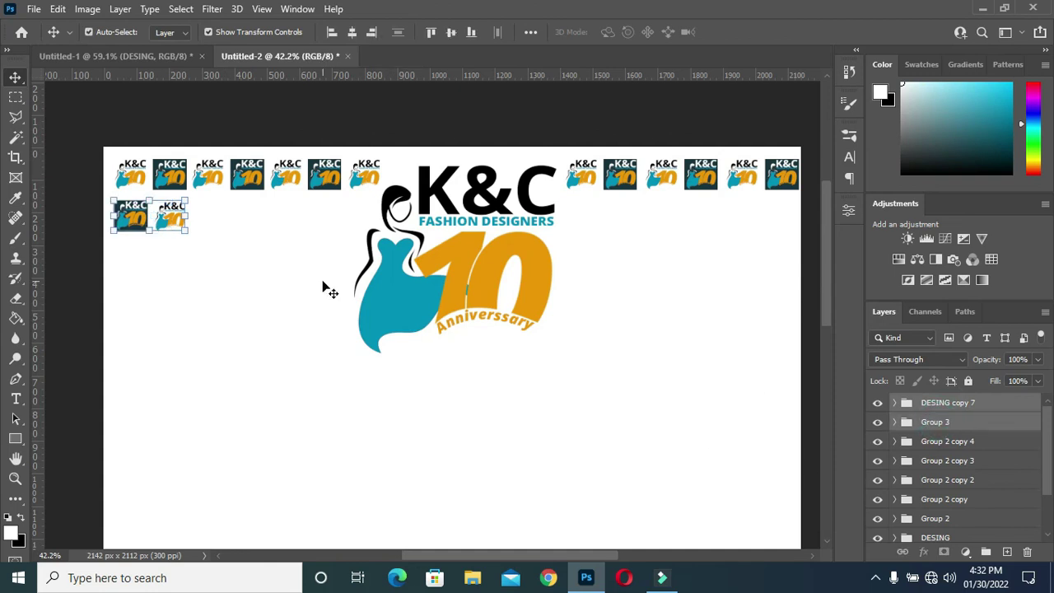
{"action": "key", "text": "ctrl+j"}
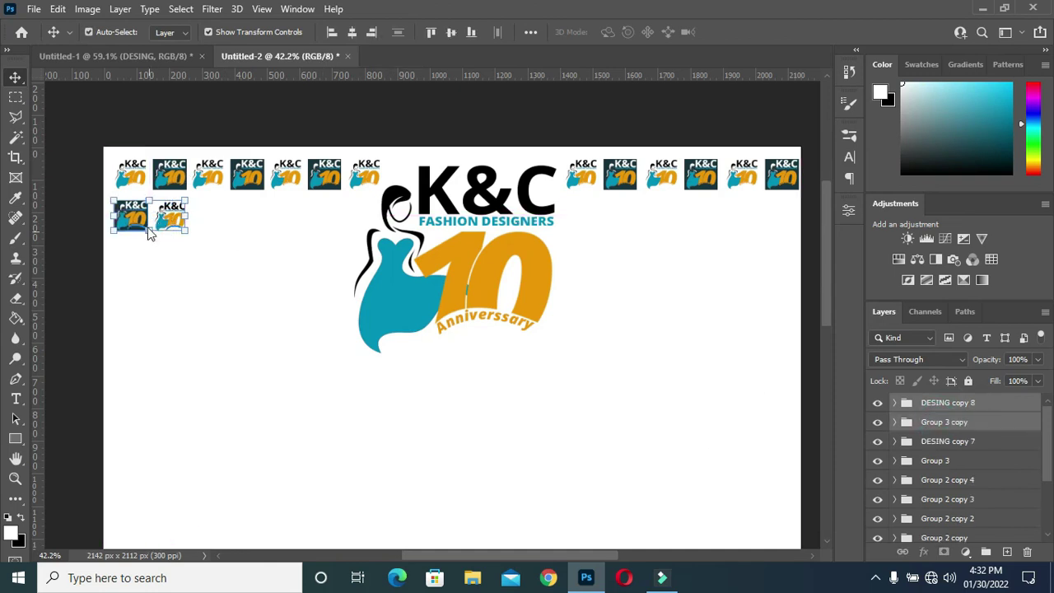
{"action": "left_click", "coordinate": [151, 237]}
{"action": "key", "text": "ctrl+t"}
{"action": "scroll", "coordinate": [154, 215], "scroll_direction": "up", "scroll_amount": 1}
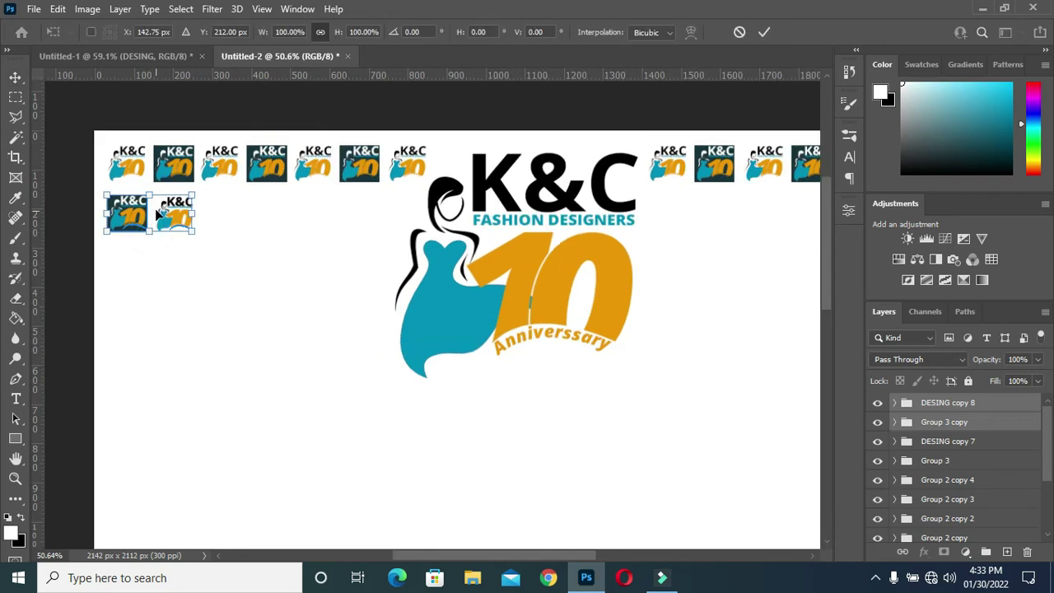
{"action": "left_click_drag", "start_coordinate": [168, 215], "coordinate": [261, 220]}
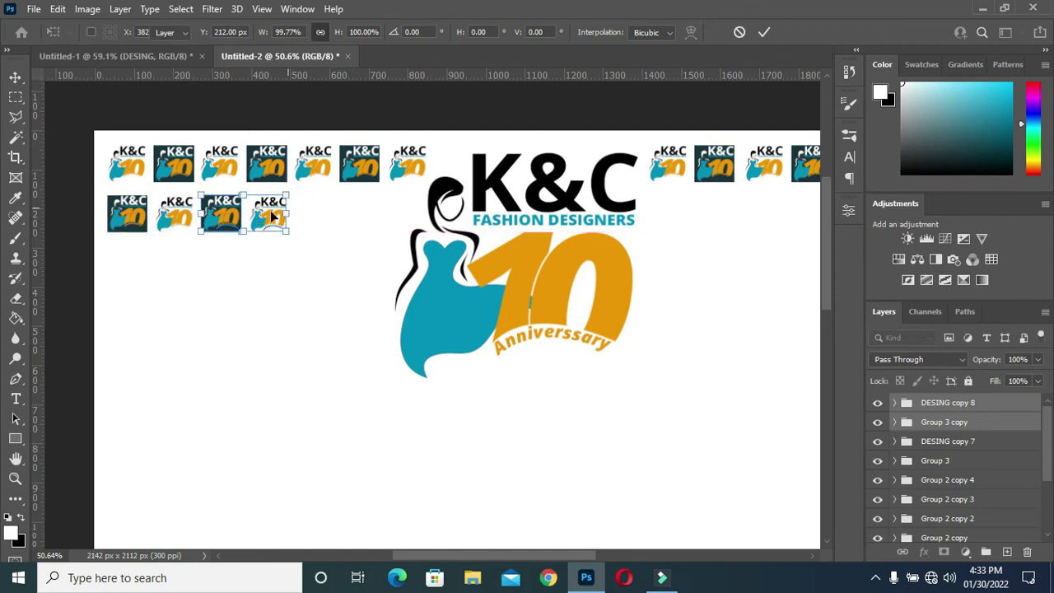
{"action": "key", "text": "Return"}
{"action": "left_click_drag", "start_coordinate": [266, 216], "coordinate": [261, 218]}
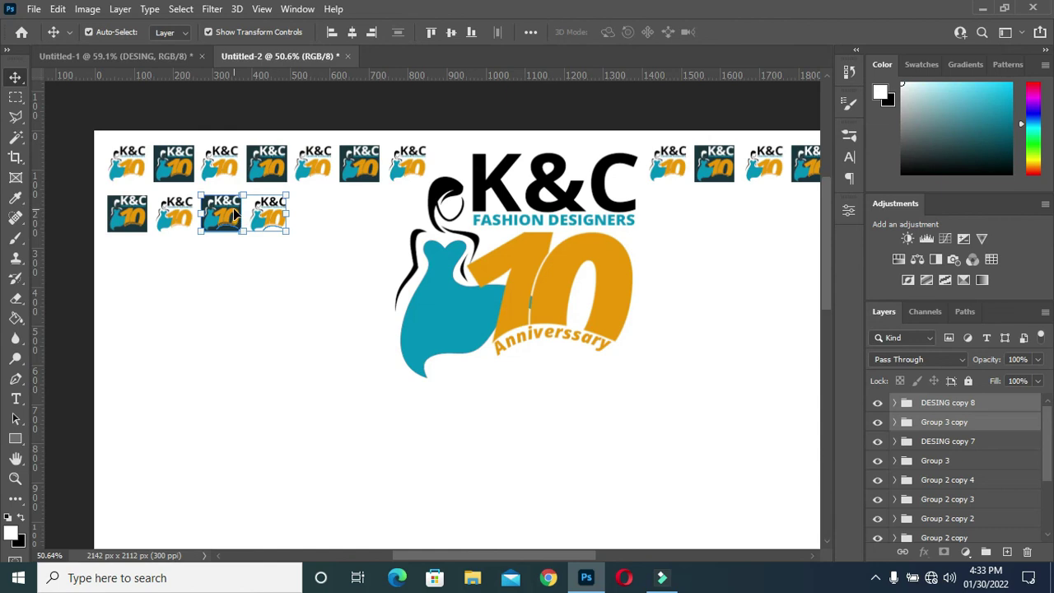
Duplicate the copied dark and light logo pair once more and move it further along the second row.
{"action": "key", "text": "ctrl"}
{"action": "key", "text": "ctrl"}
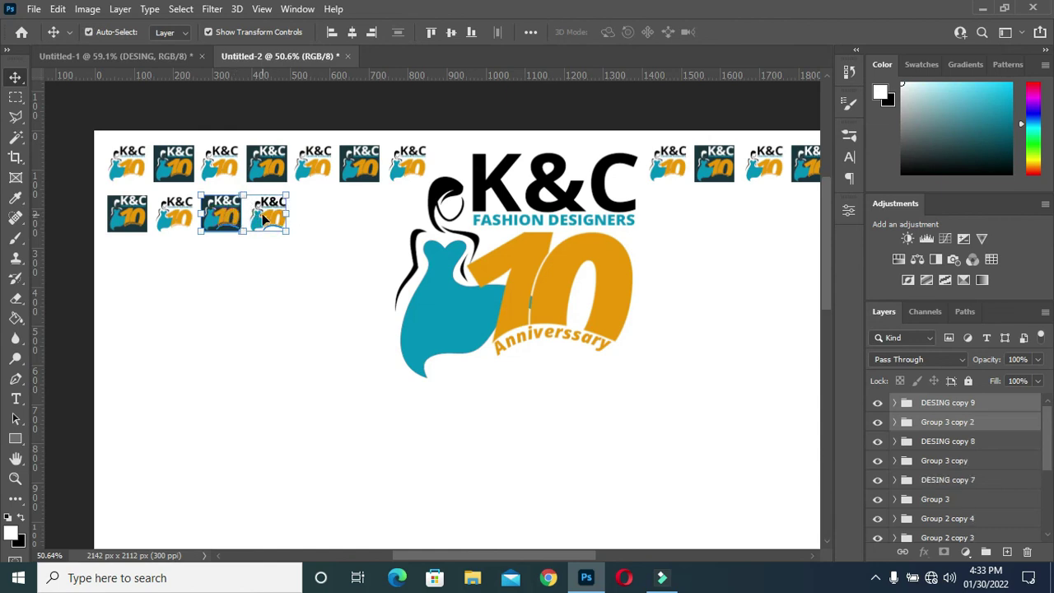
{"action": "left_click_drag", "start_coordinate": [250, 202], "coordinate": [349, 203]}
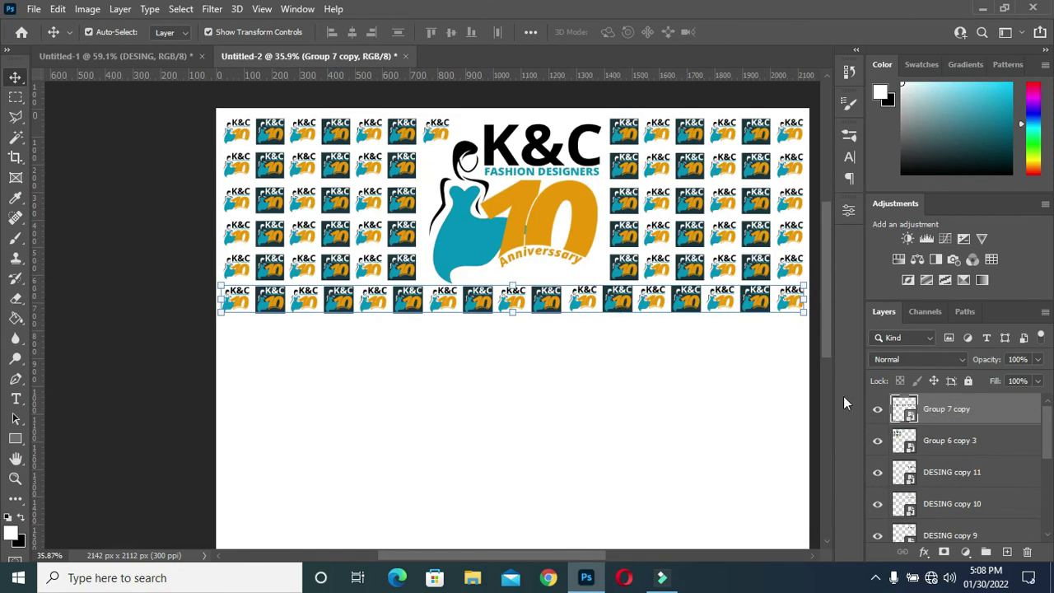
Duplicate the full-width logo row Group 7 copy ten times and stack the copies evenly down to near the canvas's lower edge.
{"action": "key", "text": "ctrl+j"}
{"action": "left_click_drag", "start_coordinate": [578, 300], "coordinate": [550, 474]}
{"action": "key", "text": "ctrl+j"}
{"action": "key", "text": "ctrl+j"}
{"action": "key", "text": "ctrl+j"}
{"action": "key", "text": "ctrl+j"}
{"action": "scroll", "coordinate": [824, 381], "scroll_direction": "down", "scroll_amount": 1}
{"action": "left_click_drag", "start_coordinate": [559, 362], "coordinate": [552, 478]}
{"action": "key", "text": "ctrl+j"}
{"action": "key", "text": "ctrl+j"}
{"action": "key", "text": "ctrl+j"}
{"action": "key", "text": "ctrl+j"}
{"action": "scroll", "coordinate": [745, 370], "scroll_direction": "up", "scroll_amount": 4}
{"action": "key", "text": "ctrl+0"}
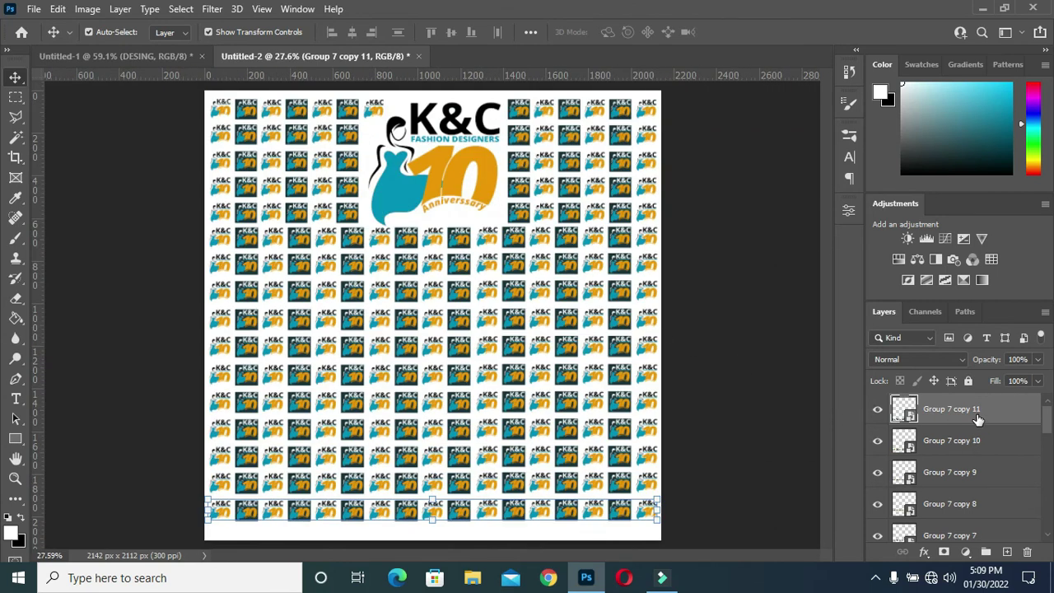
{"action": "scroll", "coordinate": [955, 461], "scroll_direction": "down", "scroll_amount": 5}
{"action": "left_click", "coordinate": [957, 482], "text": "shift"}
{"action": "left_click", "coordinate": [947, 481], "text": "ctrl"}
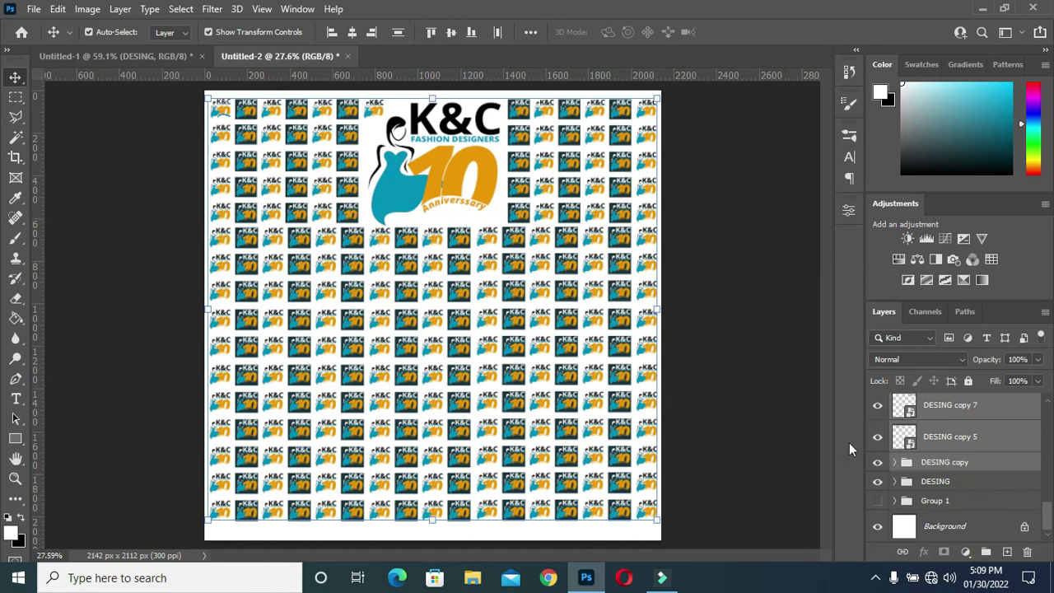
{"action": "left_click", "coordinate": [941, 480]}
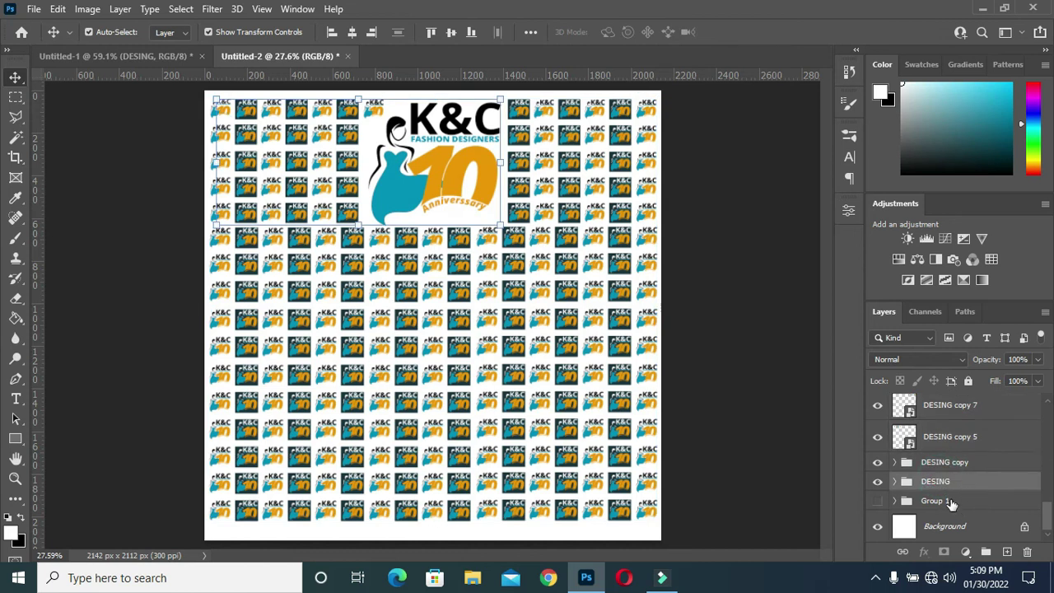
{"action": "scroll", "coordinate": [947, 461], "scroll_direction": "up", "scroll_amount": 10}
{"action": "left_click", "coordinate": [936, 403]}
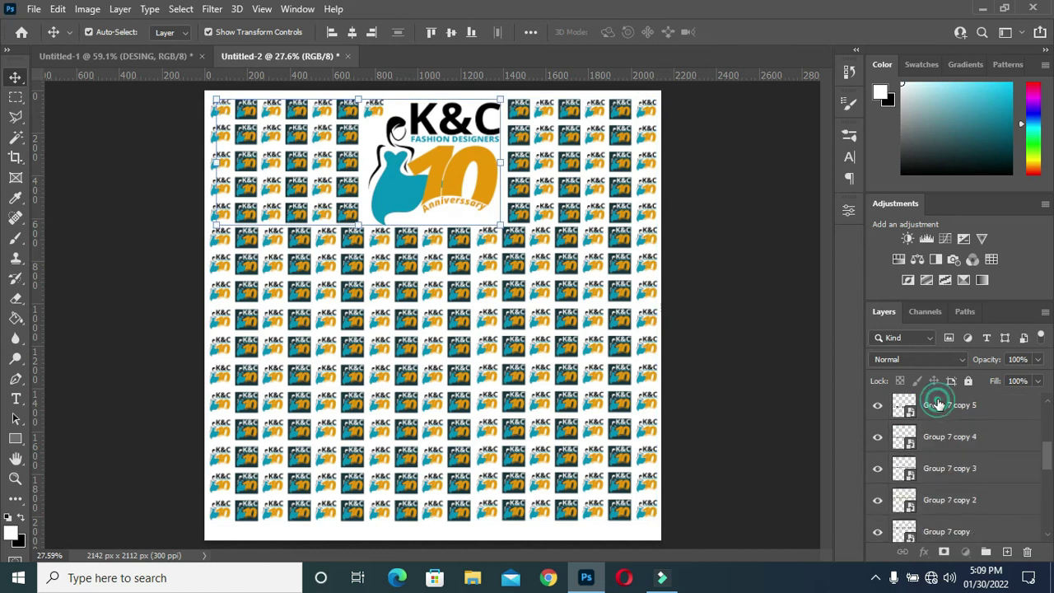
{"action": "scroll", "coordinate": [937, 407], "scroll_direction": "up", "scroll_amount": 3}
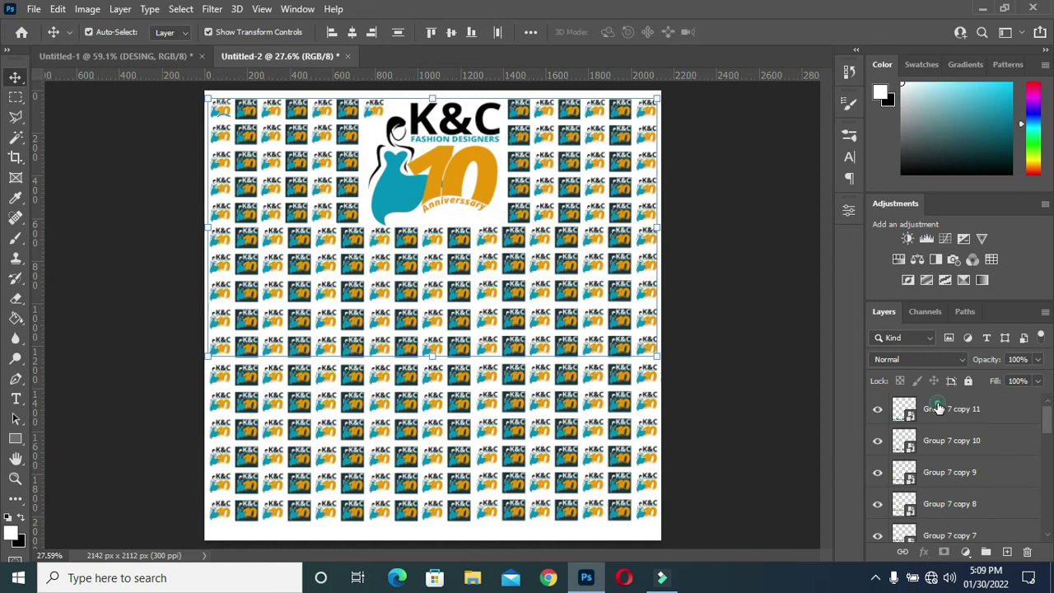
Group all layers from Group 7 copy 11 down to DESING into one layer group.
{"action": "left_click", "coordinate": [937, 408]}
{"action": "scroll", "coordinate": [943, 453], "scroll_direction": "down", "scroll_amount": 10}
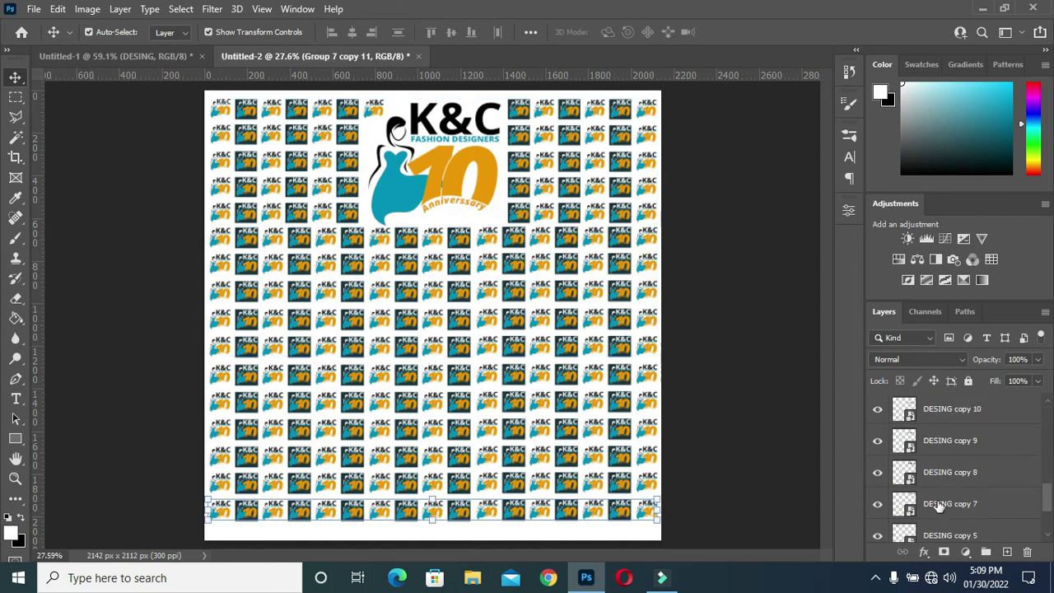
{"action": "scroll", "coordinate": [939, 506], "scroll_direction": "down", "scroll_amount": 3}
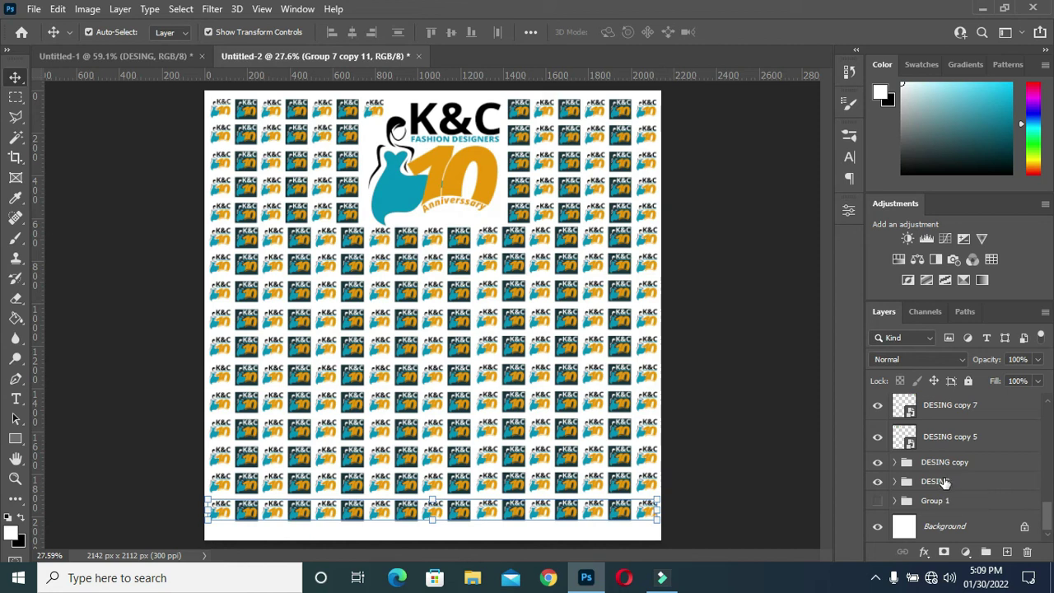
{"action": "left_click", "coordinate": [945, 482], "text": "shift"}
{"action": "left_click", "coordinate": [987, 550]}
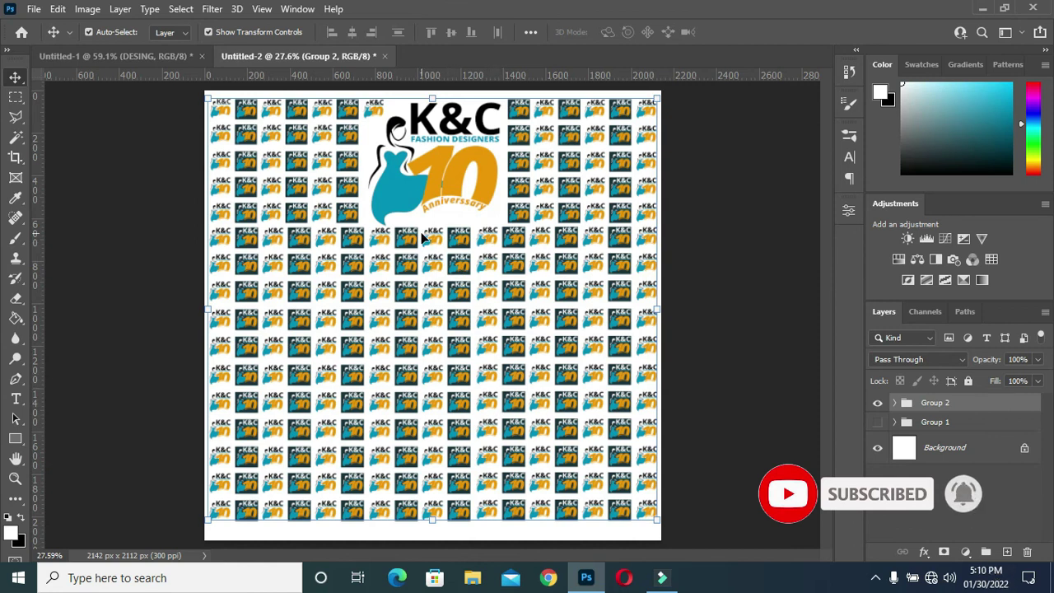
{"action": "scroll", "coordinate": [494, 346], "scroll_direction": "down", "scroll_amount": 2}
{"action": "scroll", "coordinate": [494, 346], "scroll_direction": "up", "scroll_amount": 2}
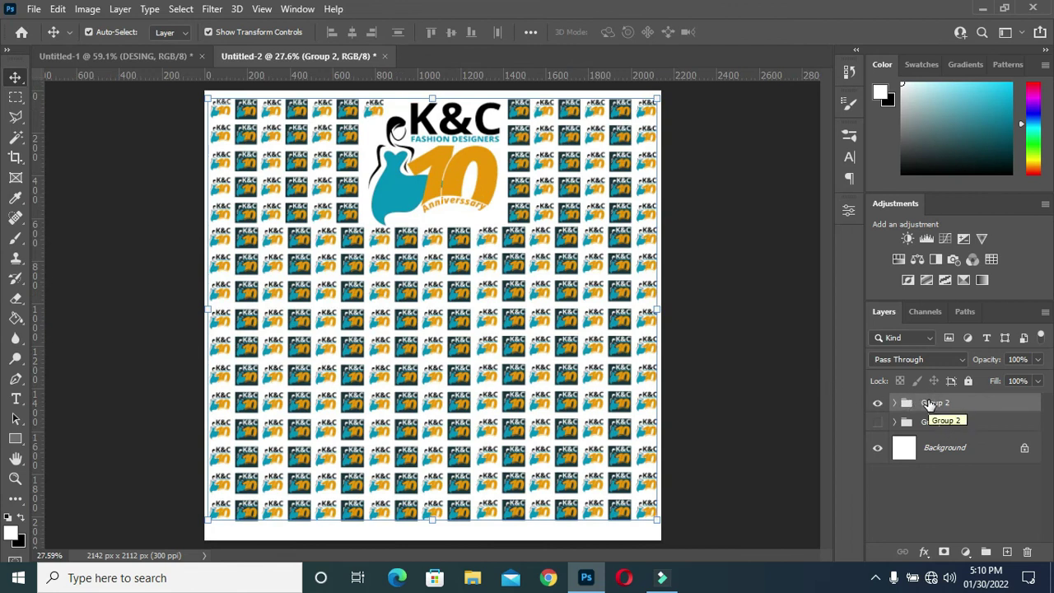
{"action": "scroll", "coordinate": [456, 331], "scroll_direction": "down", "scroll_amount": 1}
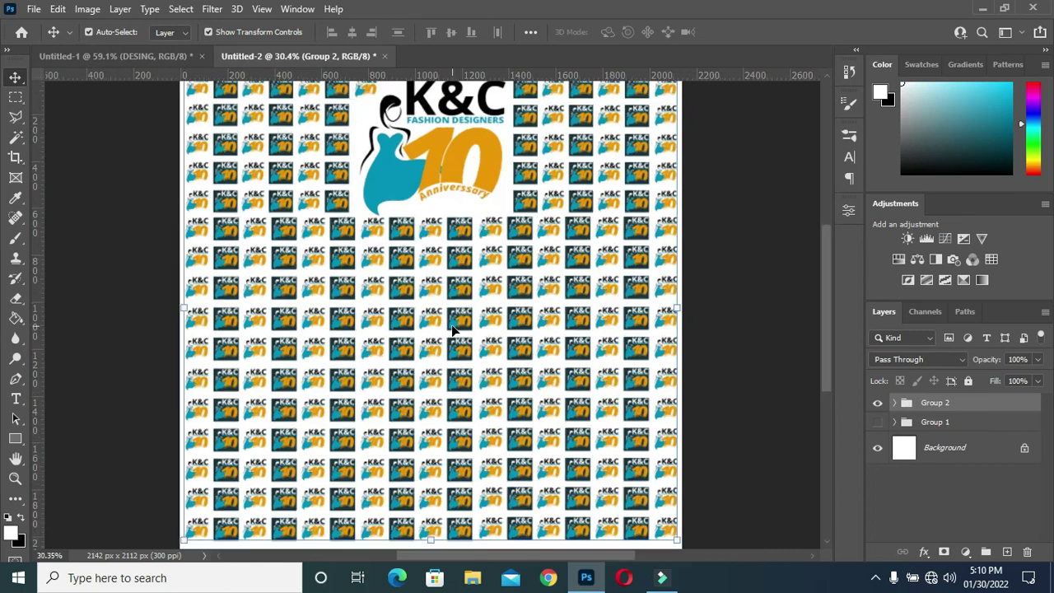